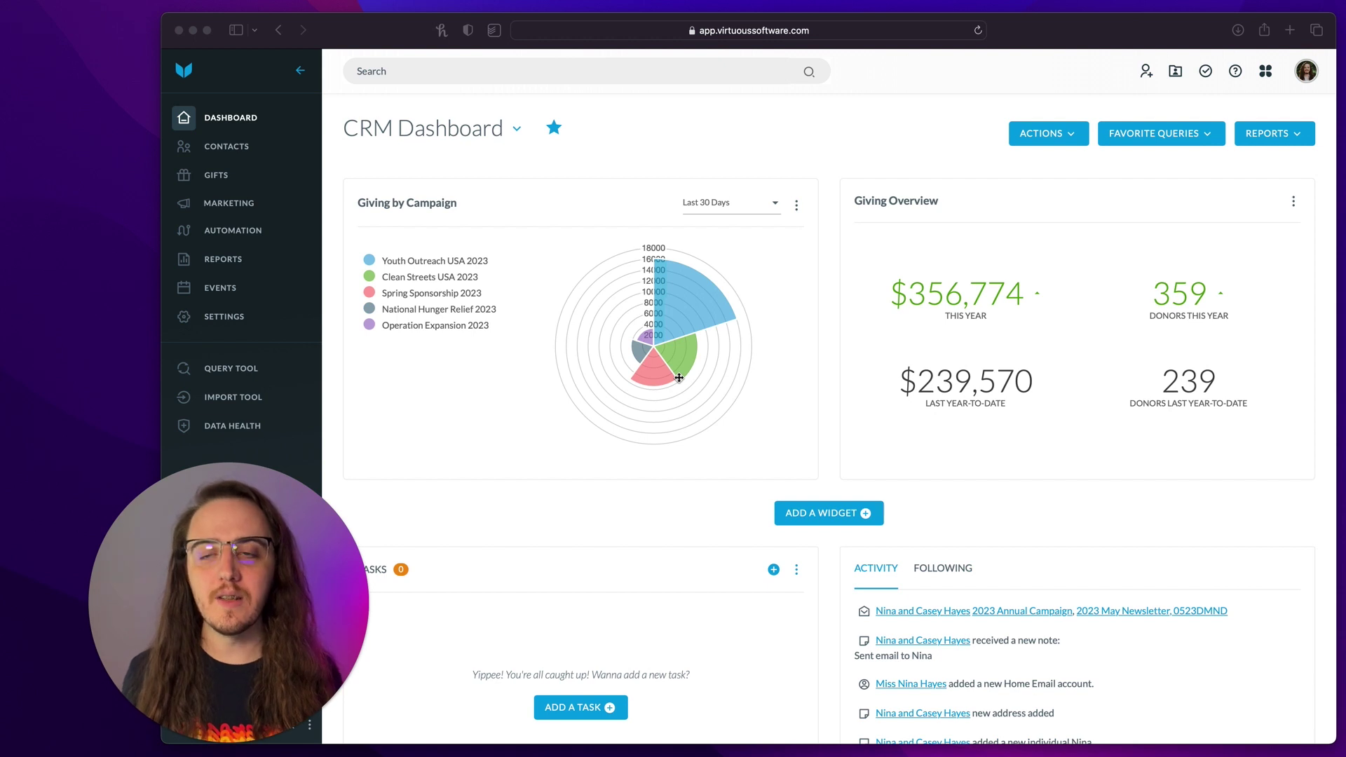
- Go from the dashboard to the Query Tool's list of saved queries
click(244, 375)
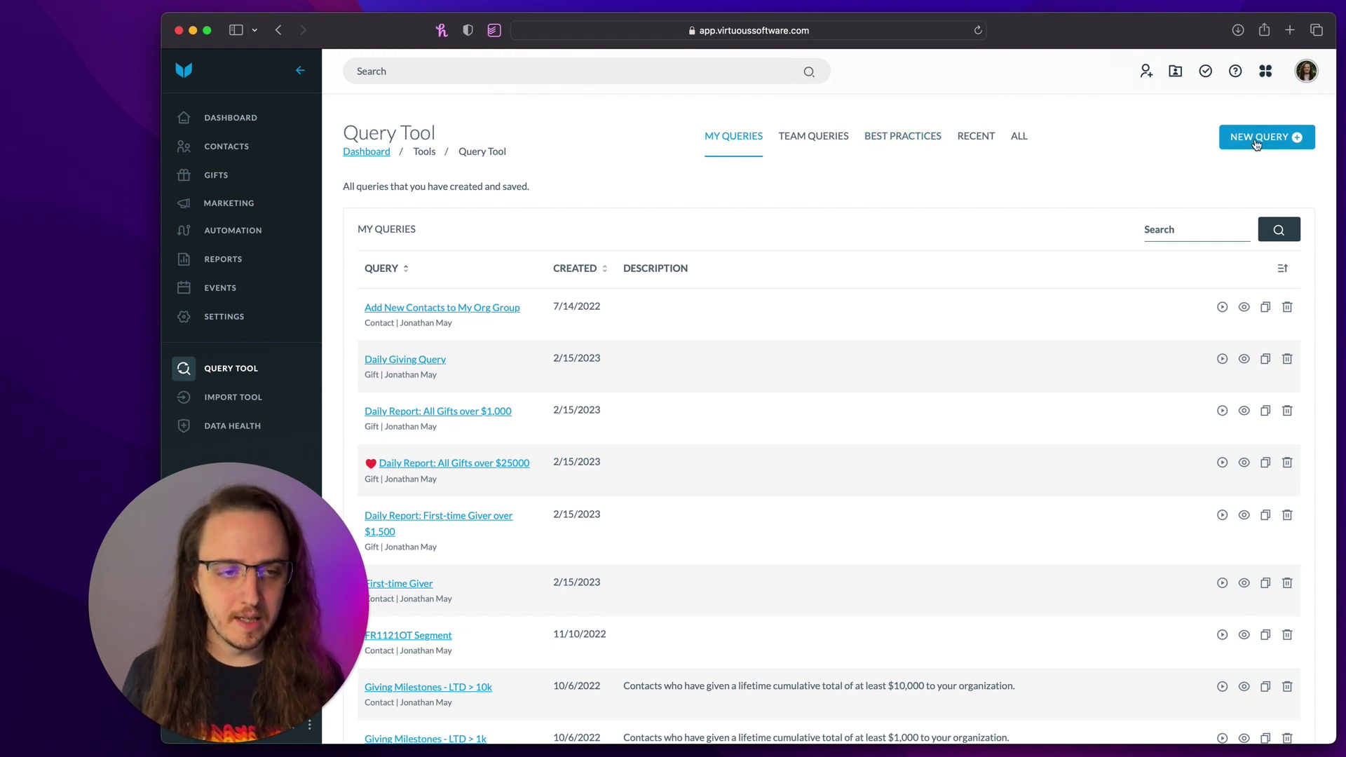
- Start a new query of type Gift, name it 'Last Year Giving', and save it
click(1256, 145)
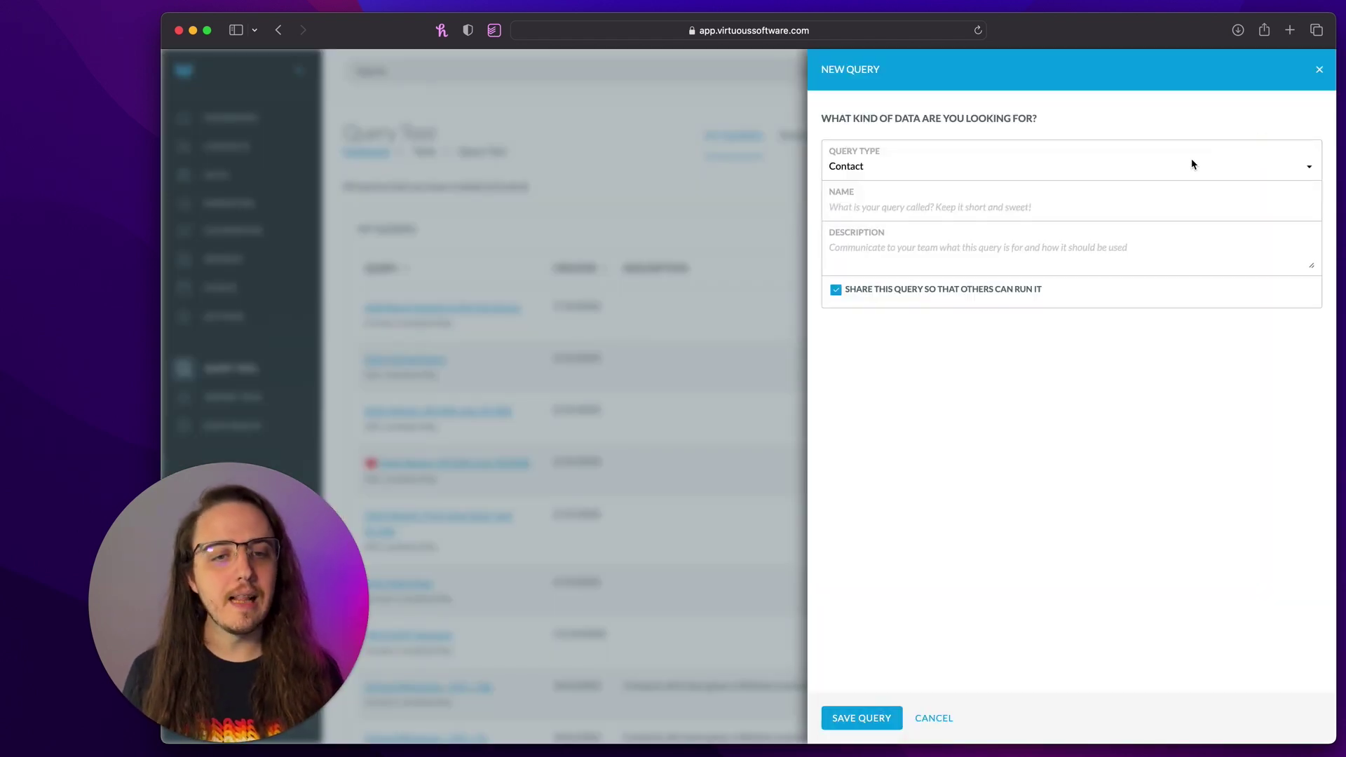
click(1191, 165)
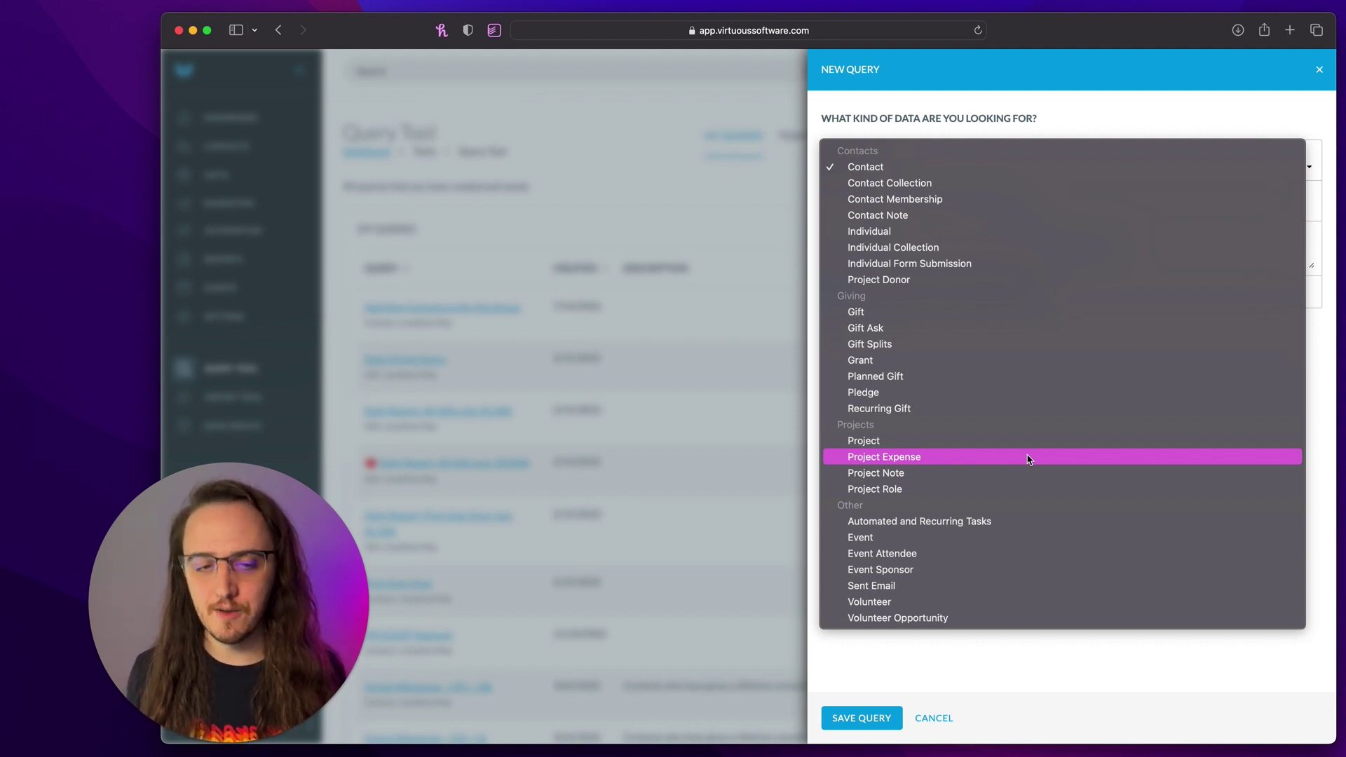
click(959, 317)
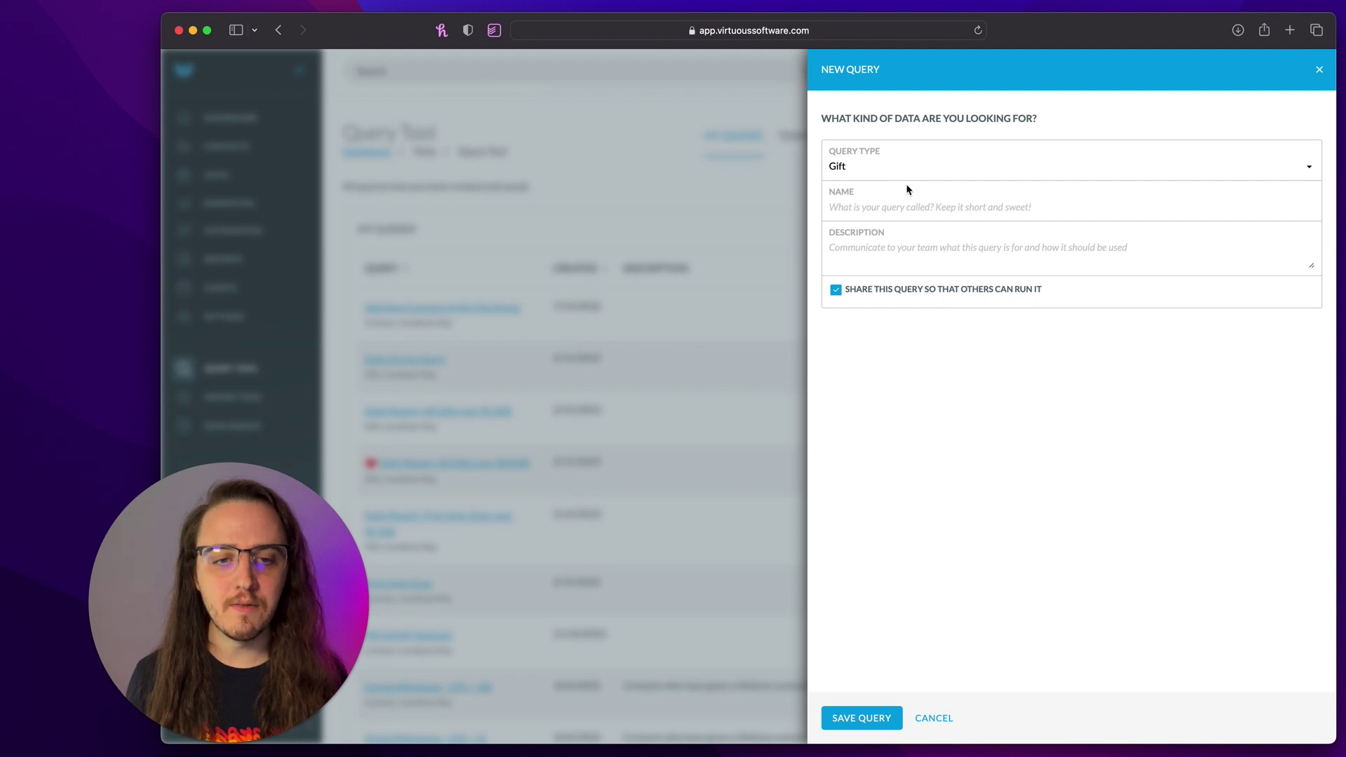
click(865, 206)
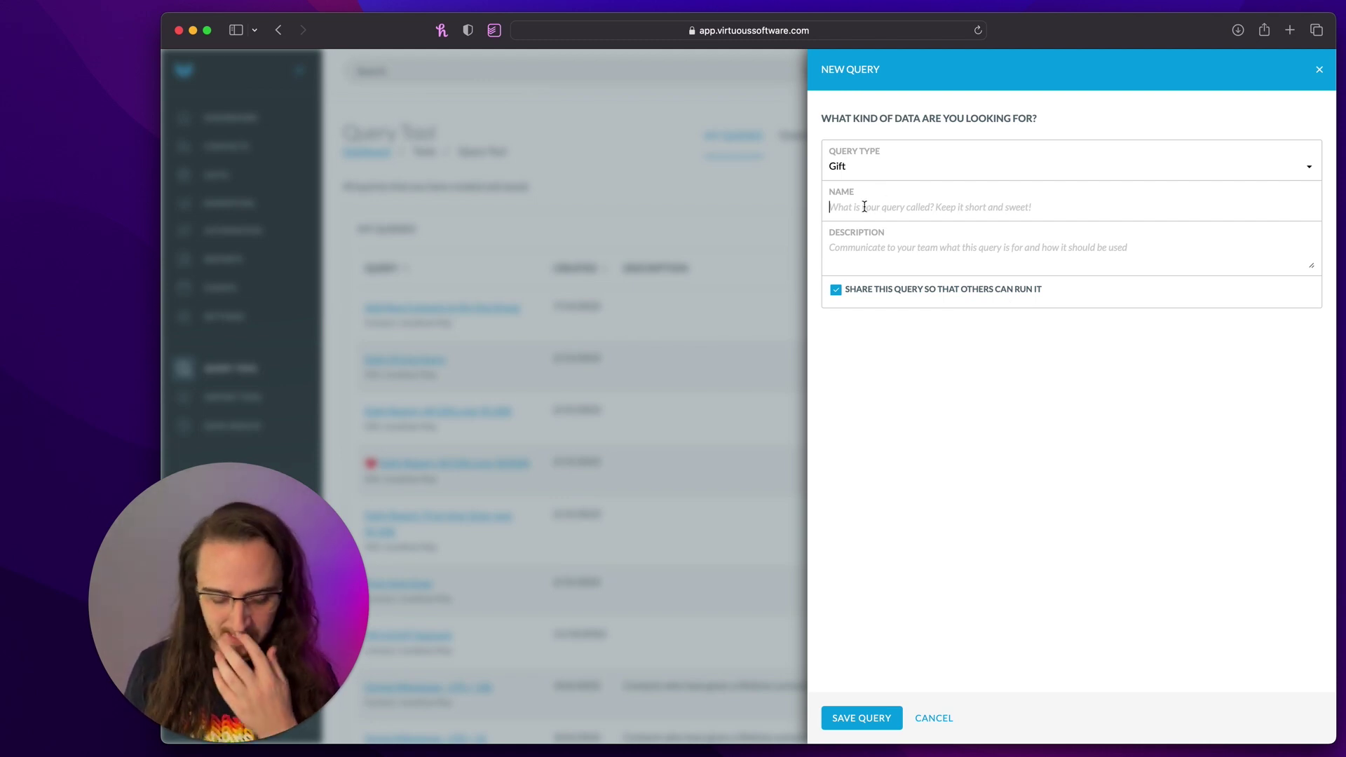
text(Last )
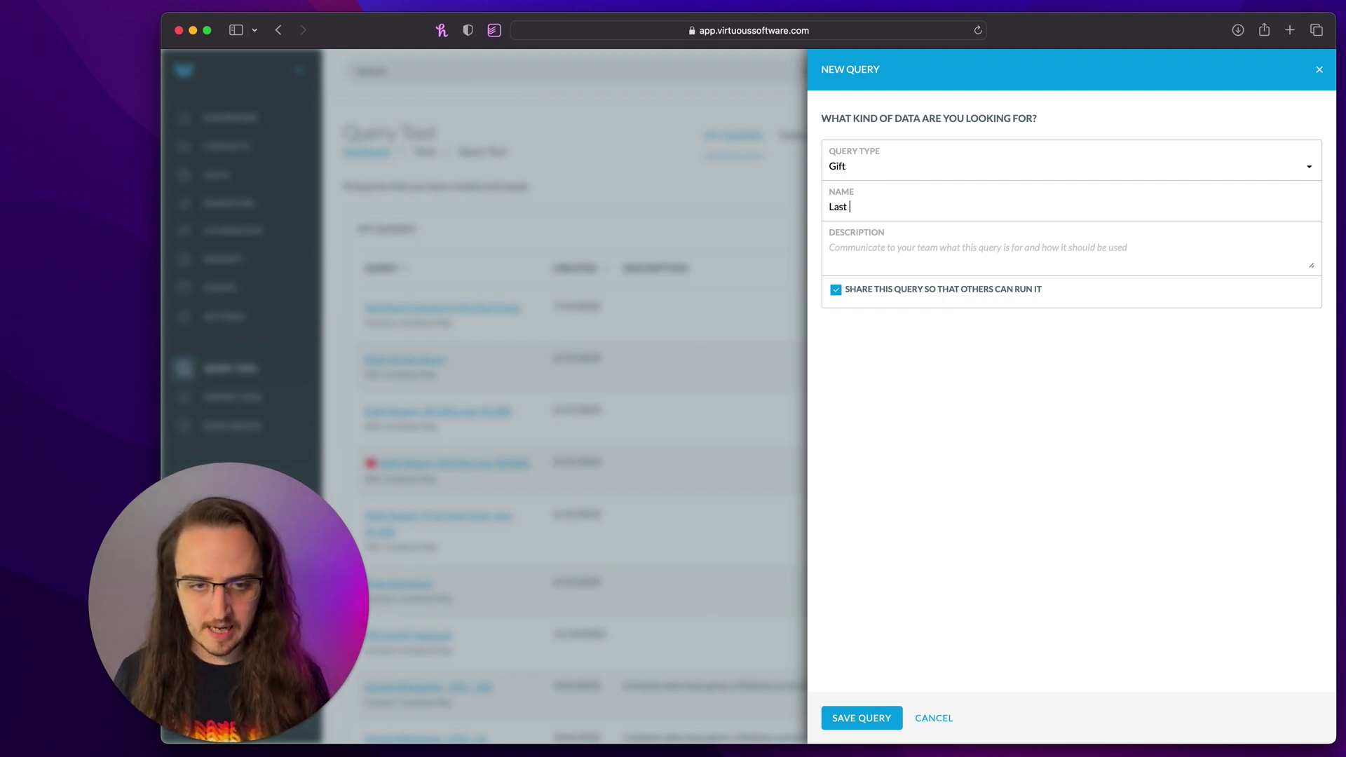
text(Year Giving)
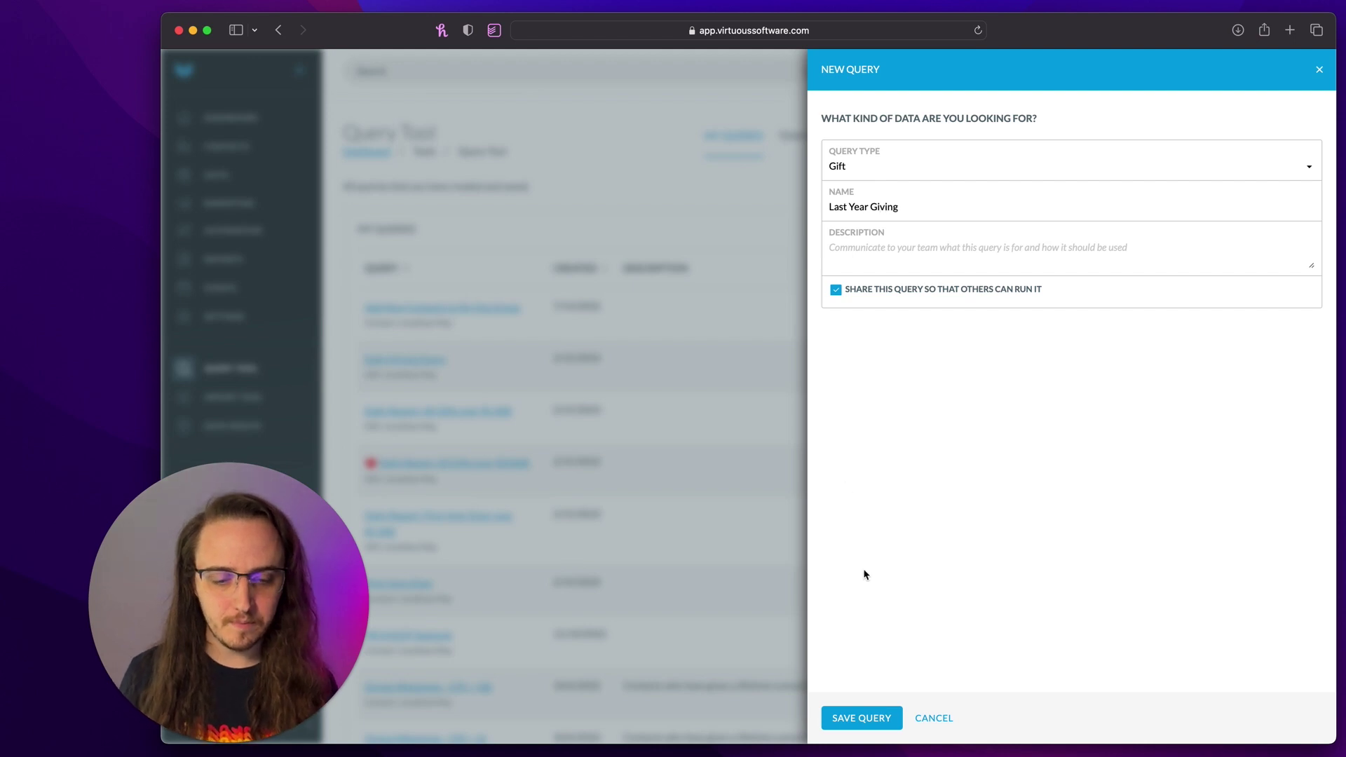
click(862, 712)
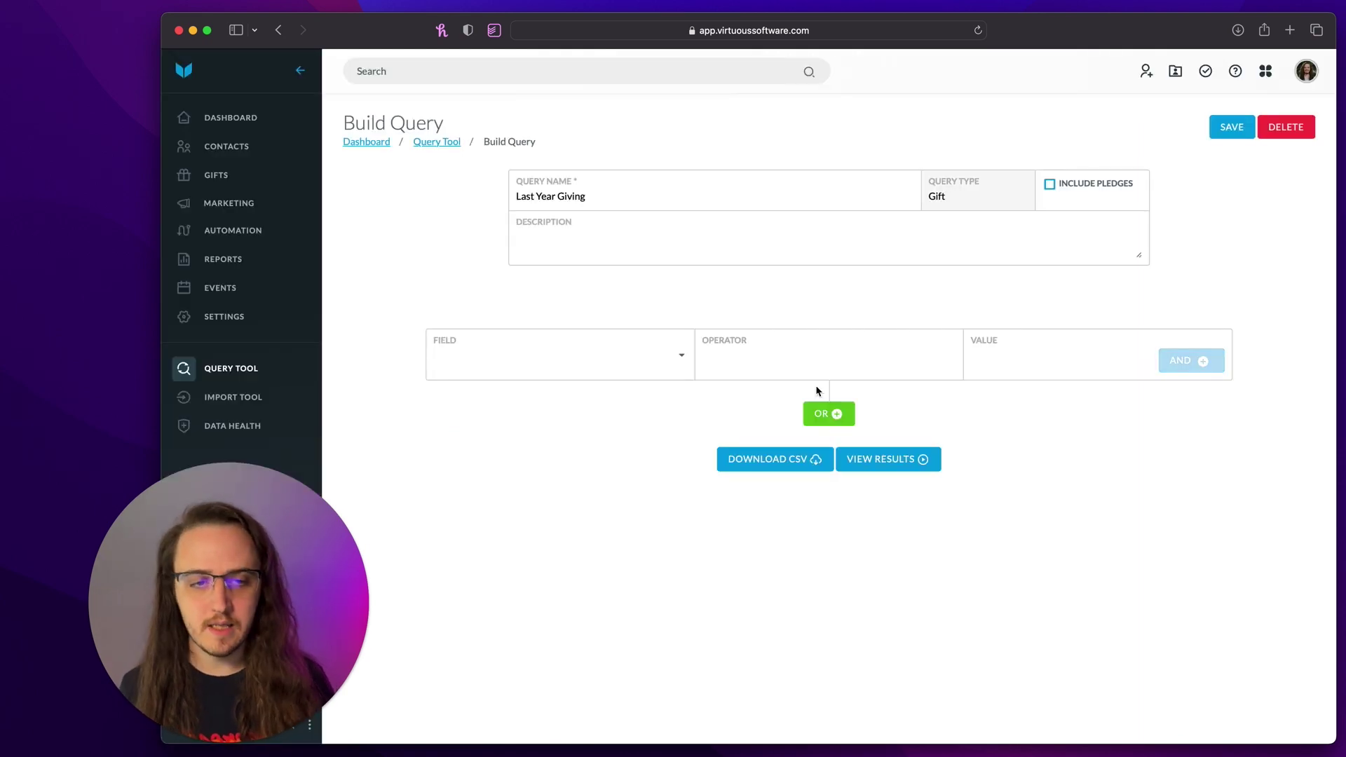
- Add a Gift Date condition using the Between operator
click(514, 356)
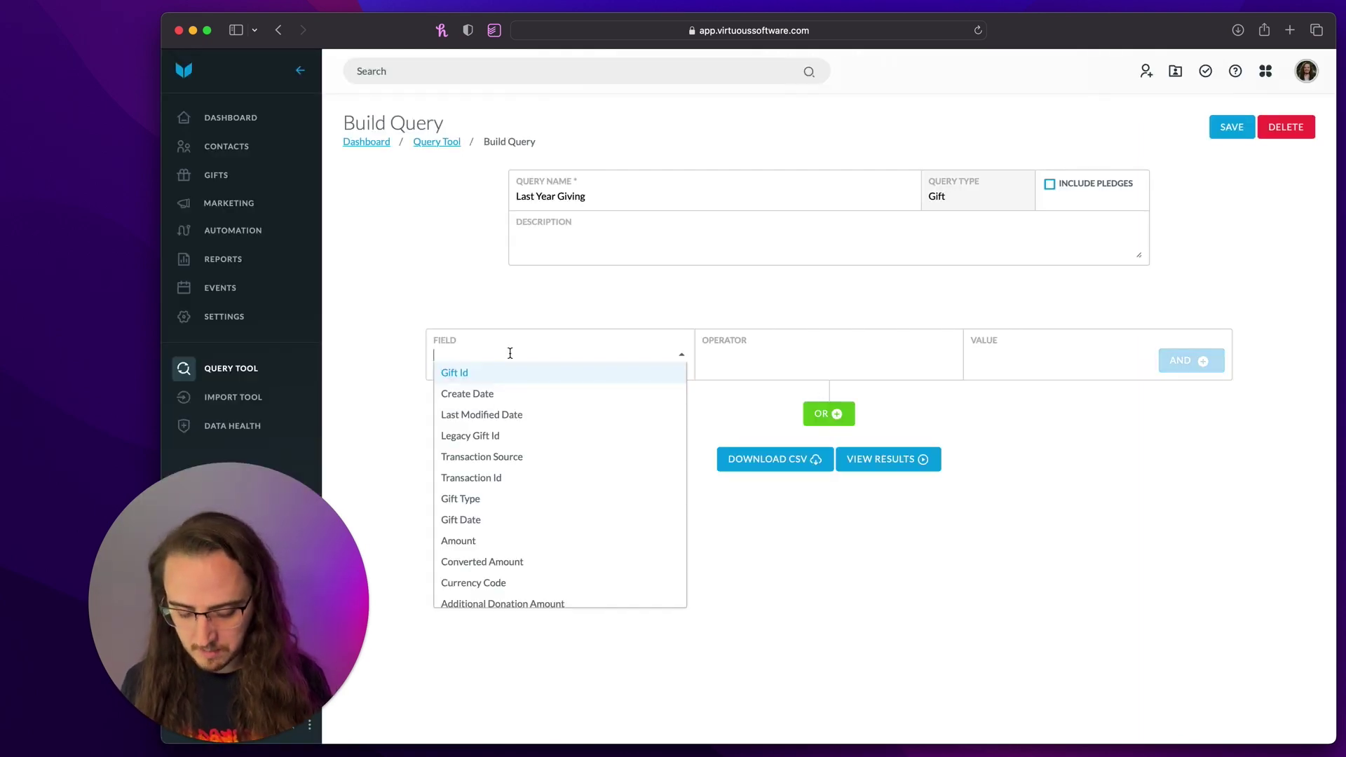
text(gift date)
key(Return)
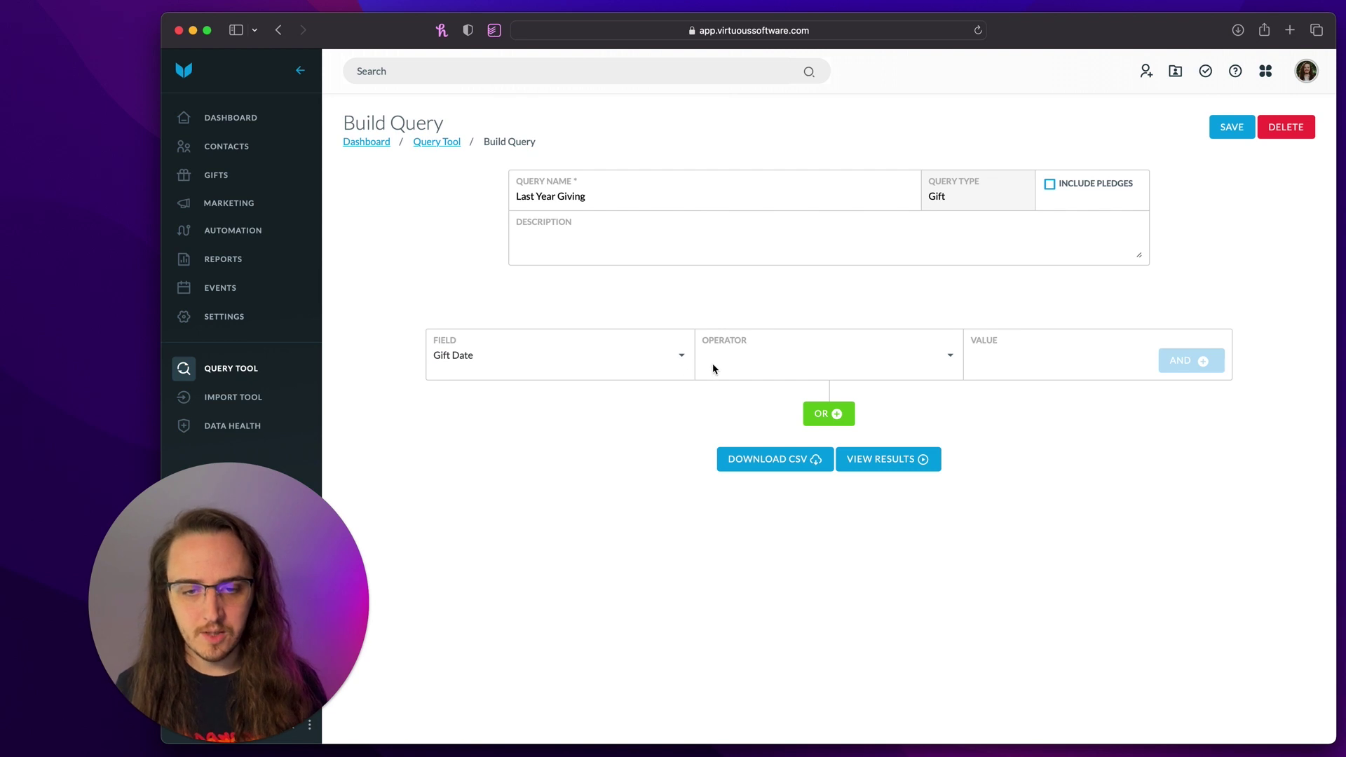
click(720, 364)
click(755, 565)
- Set the date range 01/01/2022 to 12/31/2022, add an AND row, and view the results
click(1004, 355)
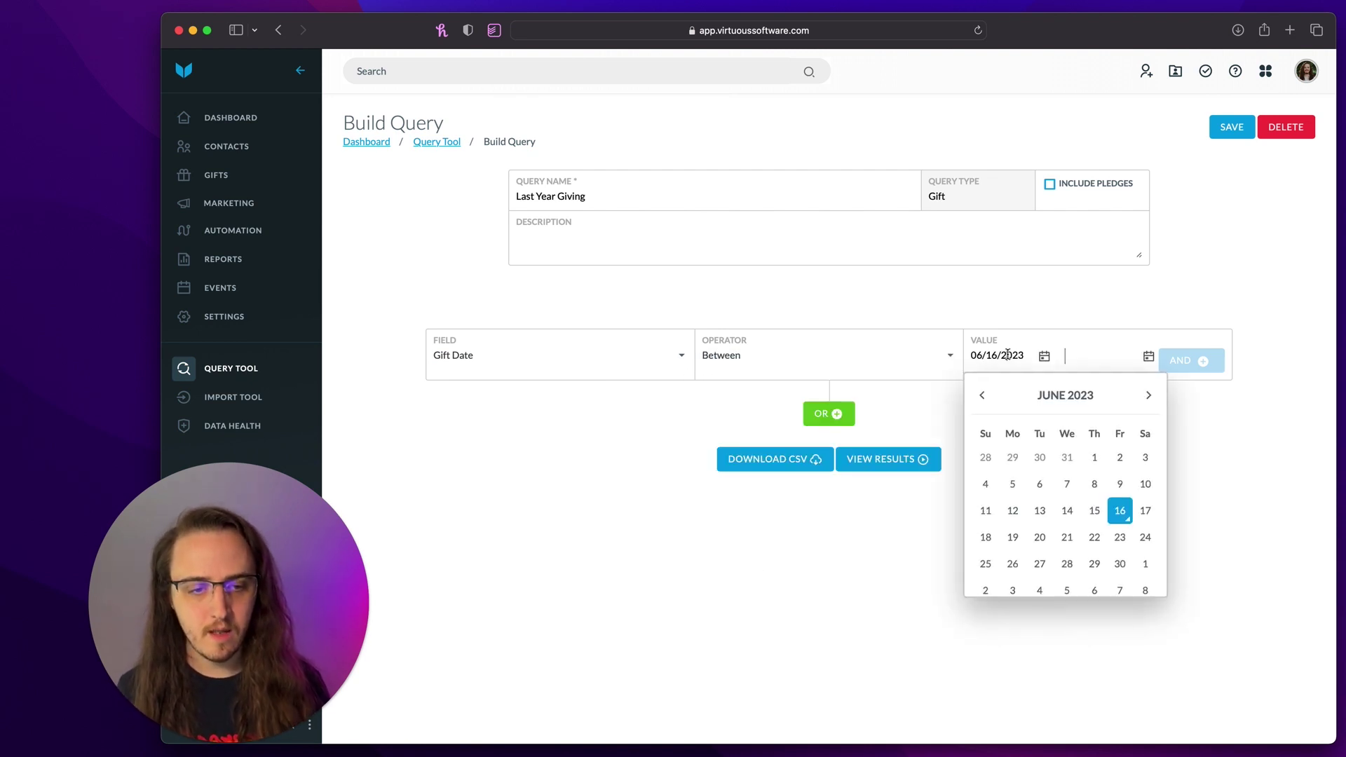
click(1052, 397)
click(980, 397)
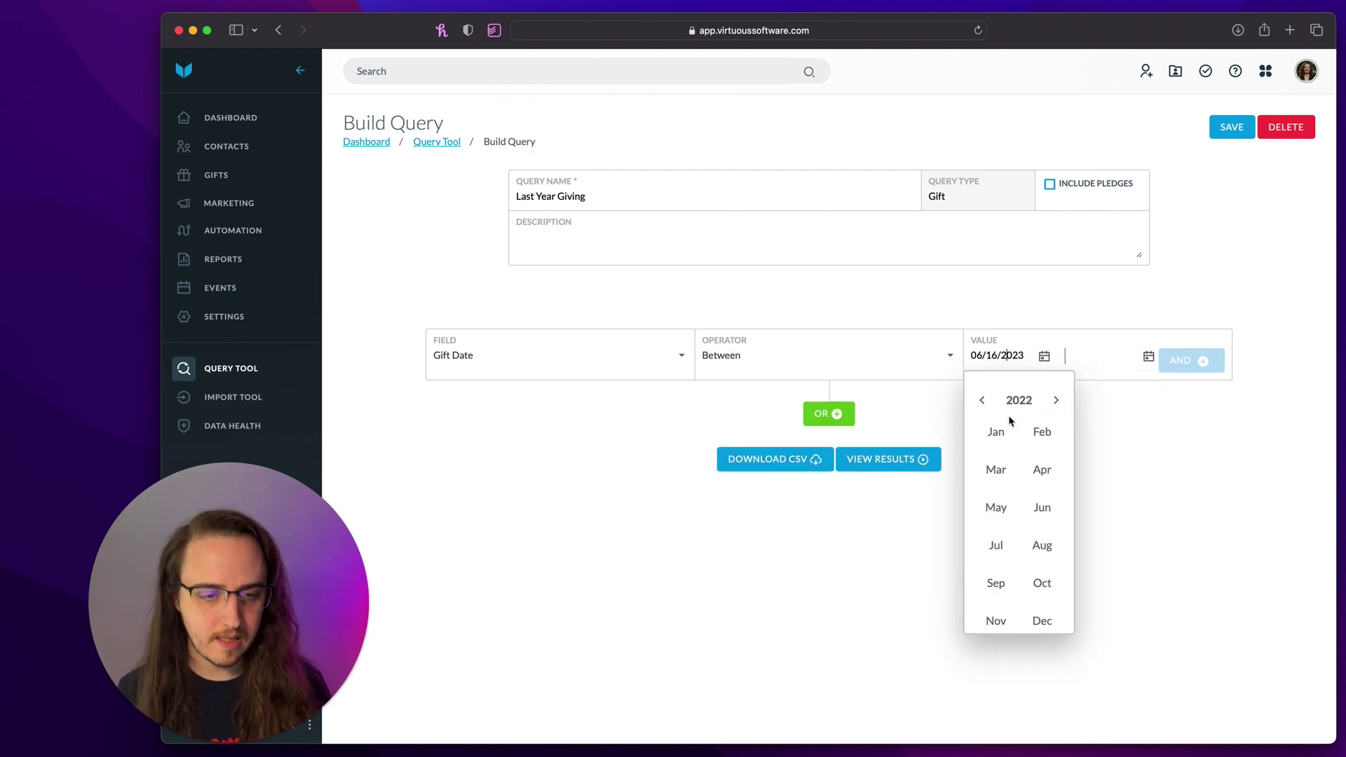
click(996, 433)
click(1146, 457)
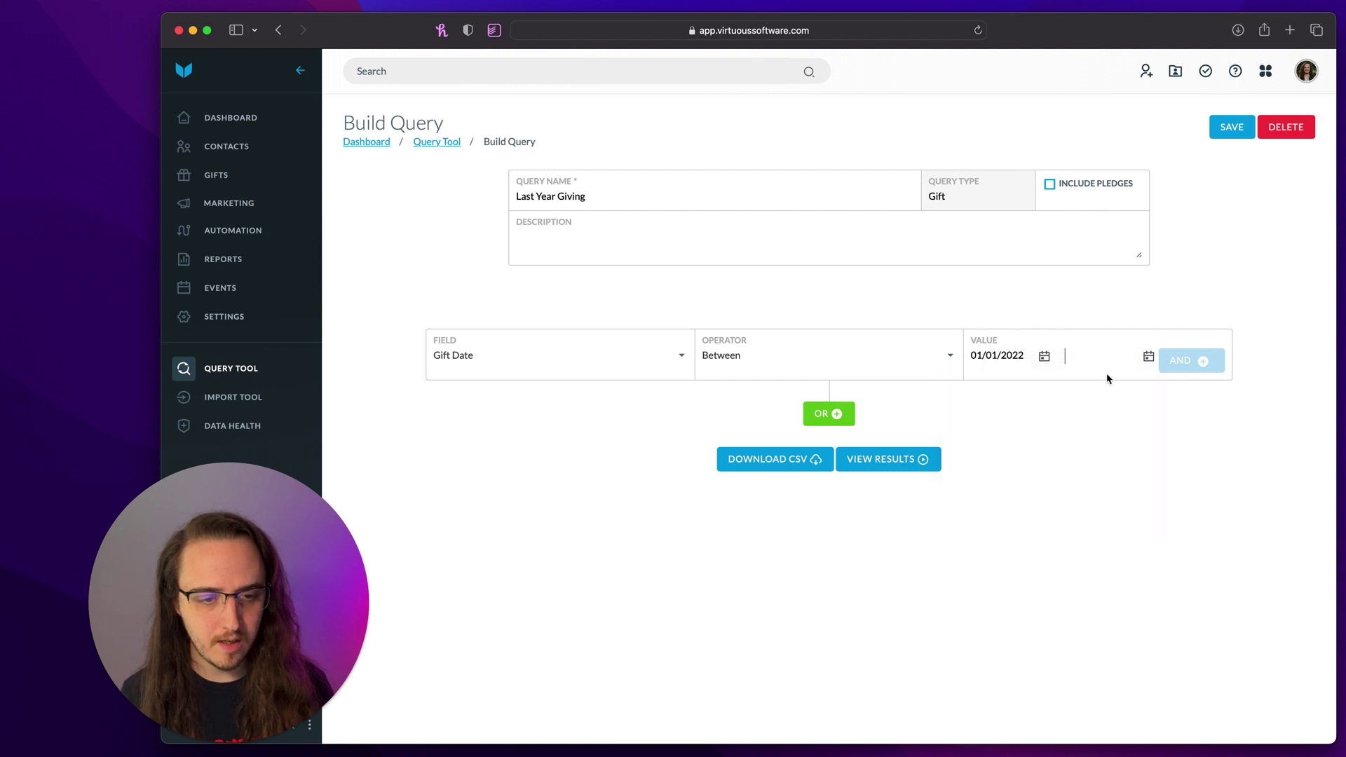
click(1100, 355)
click(1143, 391)
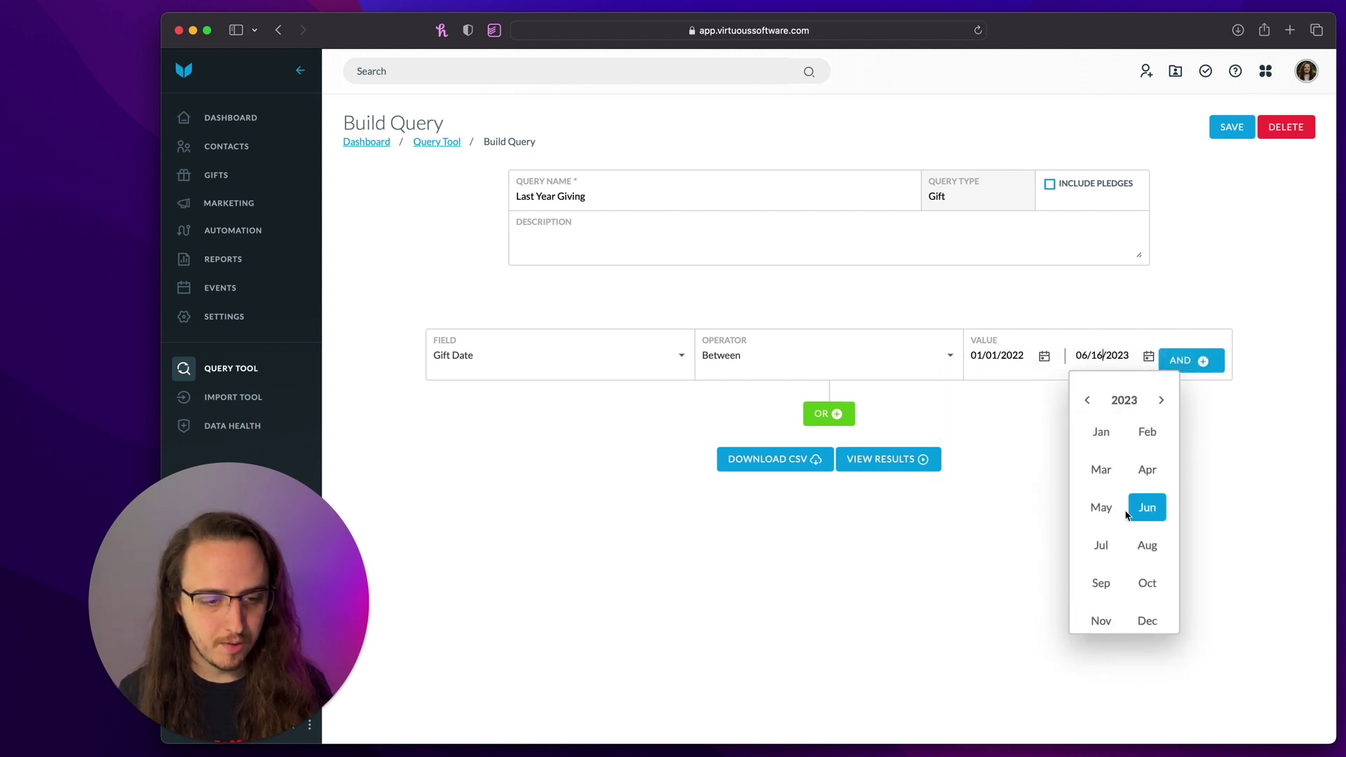
click(1087, 400)
click(1147, 620)
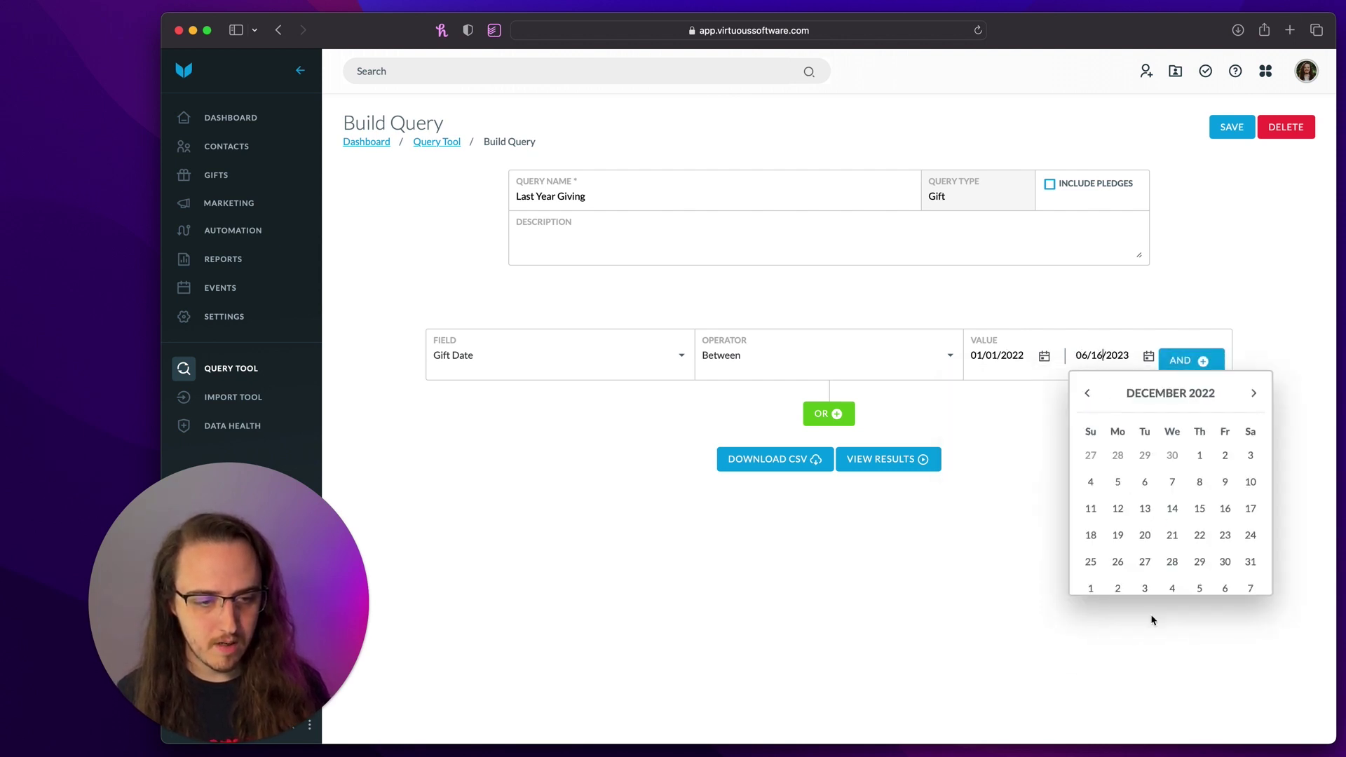
click(1250, 561)
click(1192, 361)
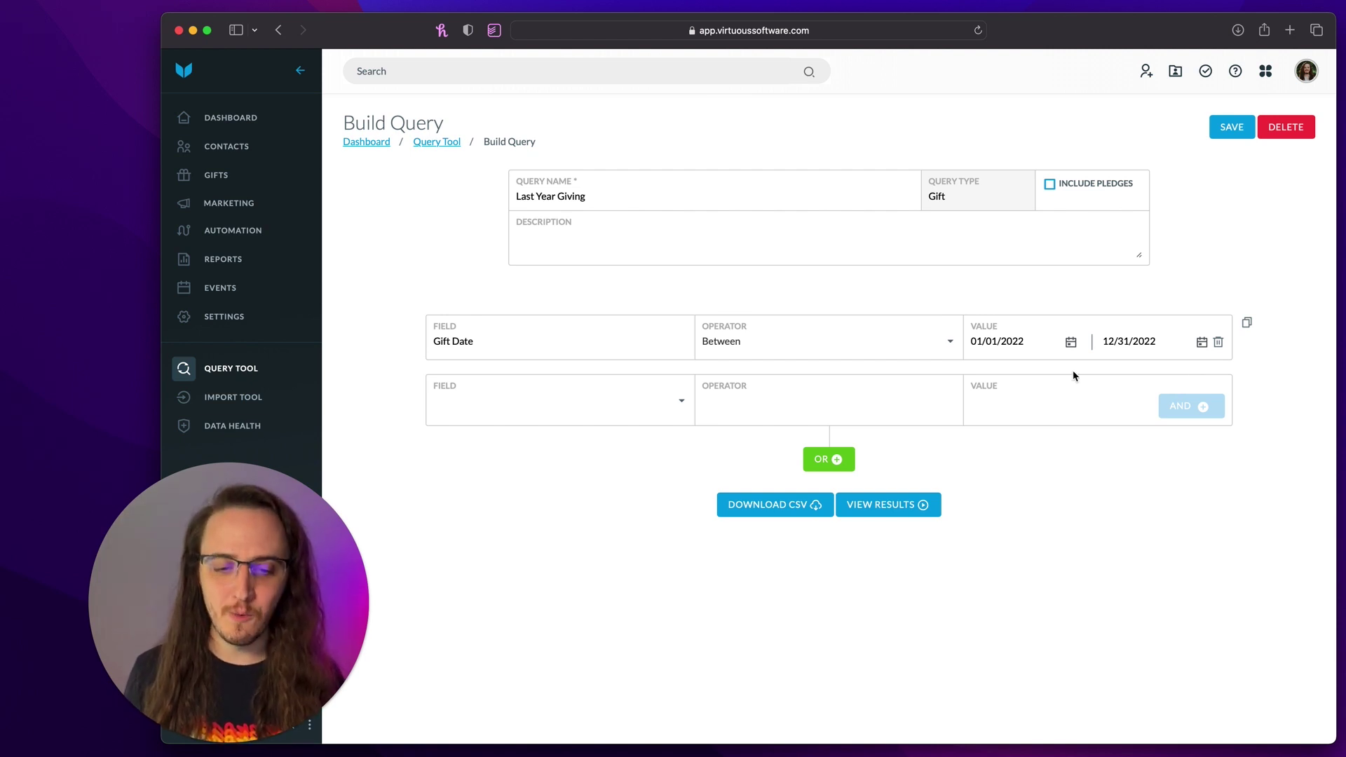
click(908, 510)
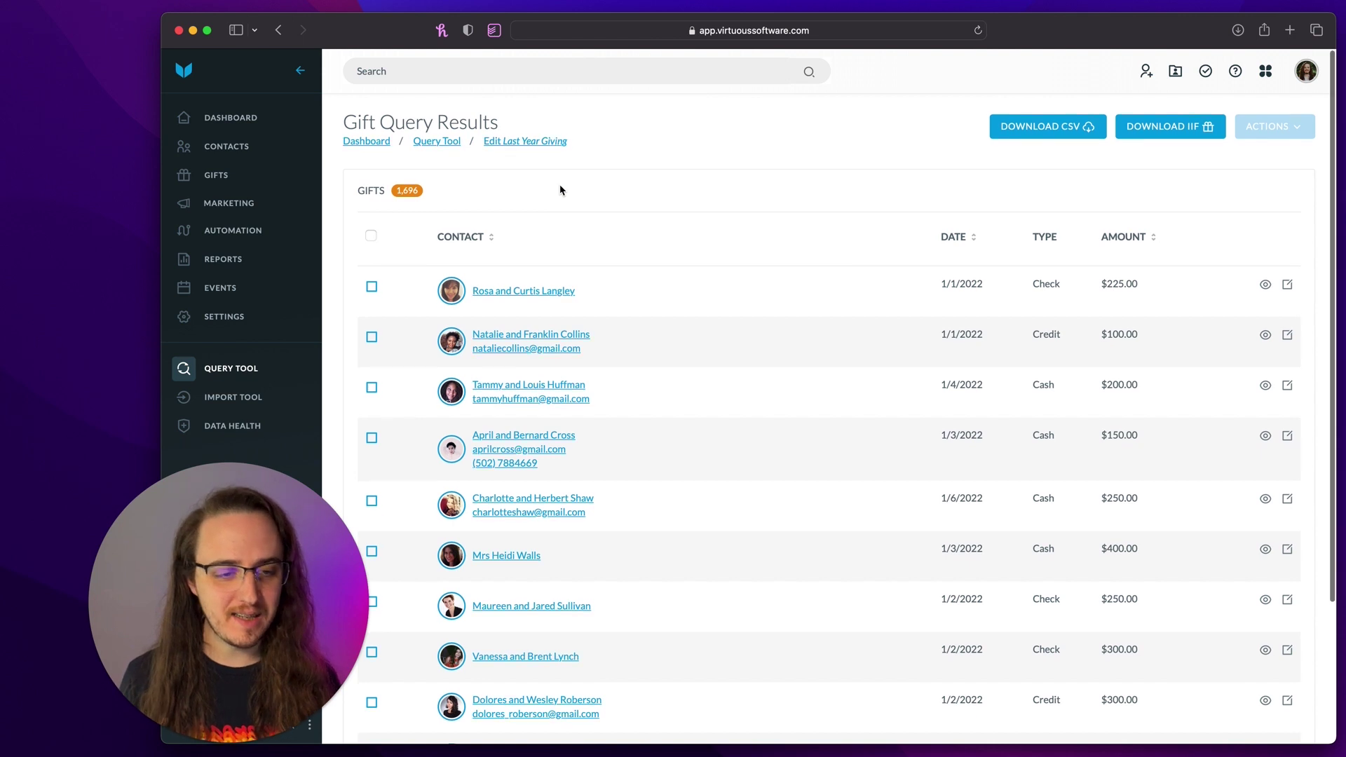
- Scroll to the Total row and highlight the $981,312.59 total for 1,696 gifts
scroll(560, 190, down, 5)
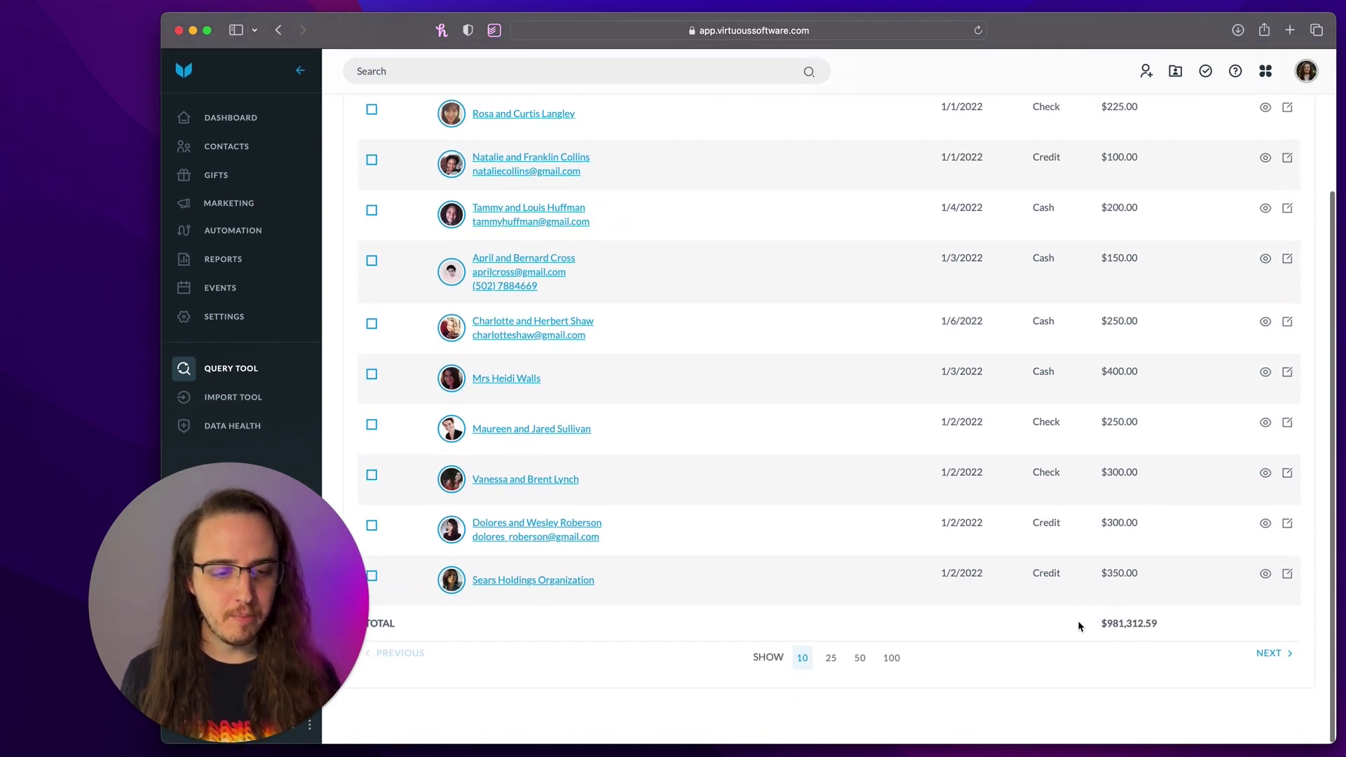
drag(1079, 623, 1167, 622)
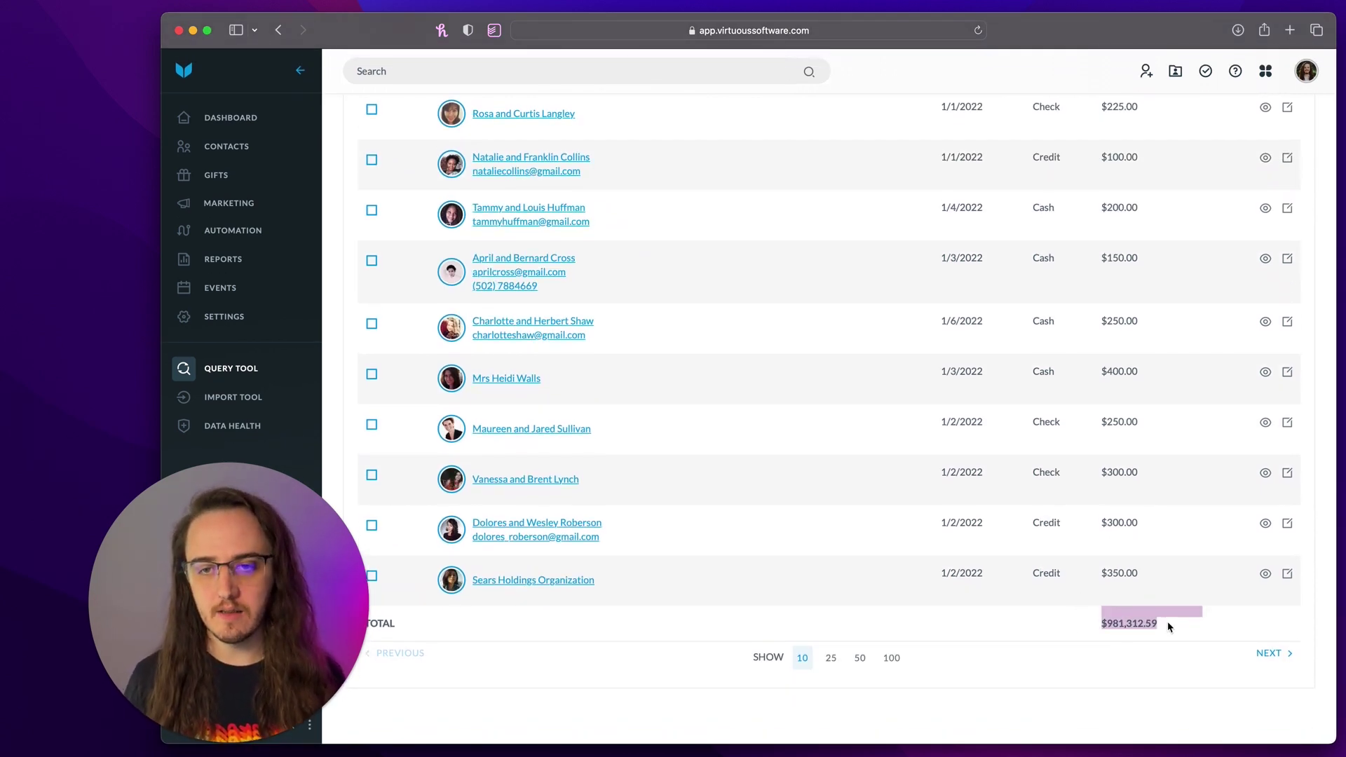
scroll(1167, 622, up, 5)
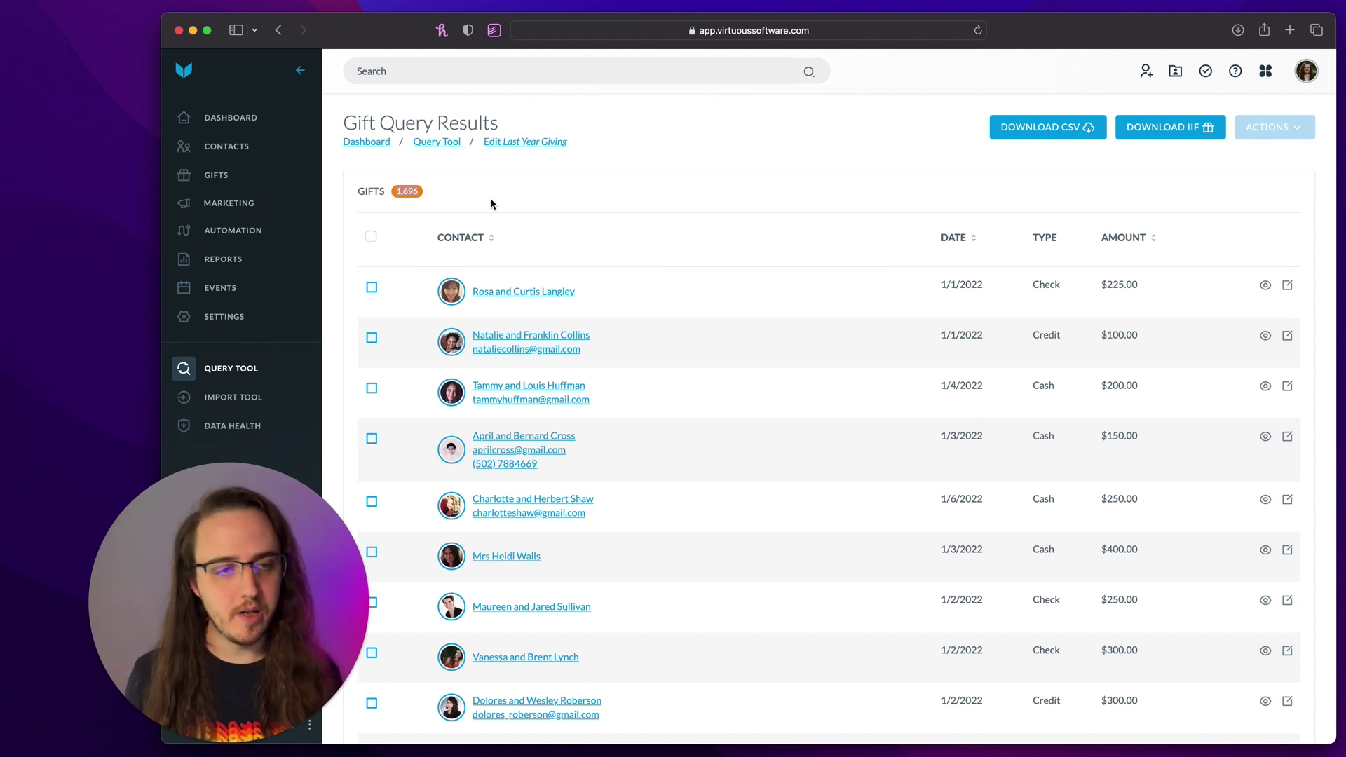
scroll(600, 231, down, 5)
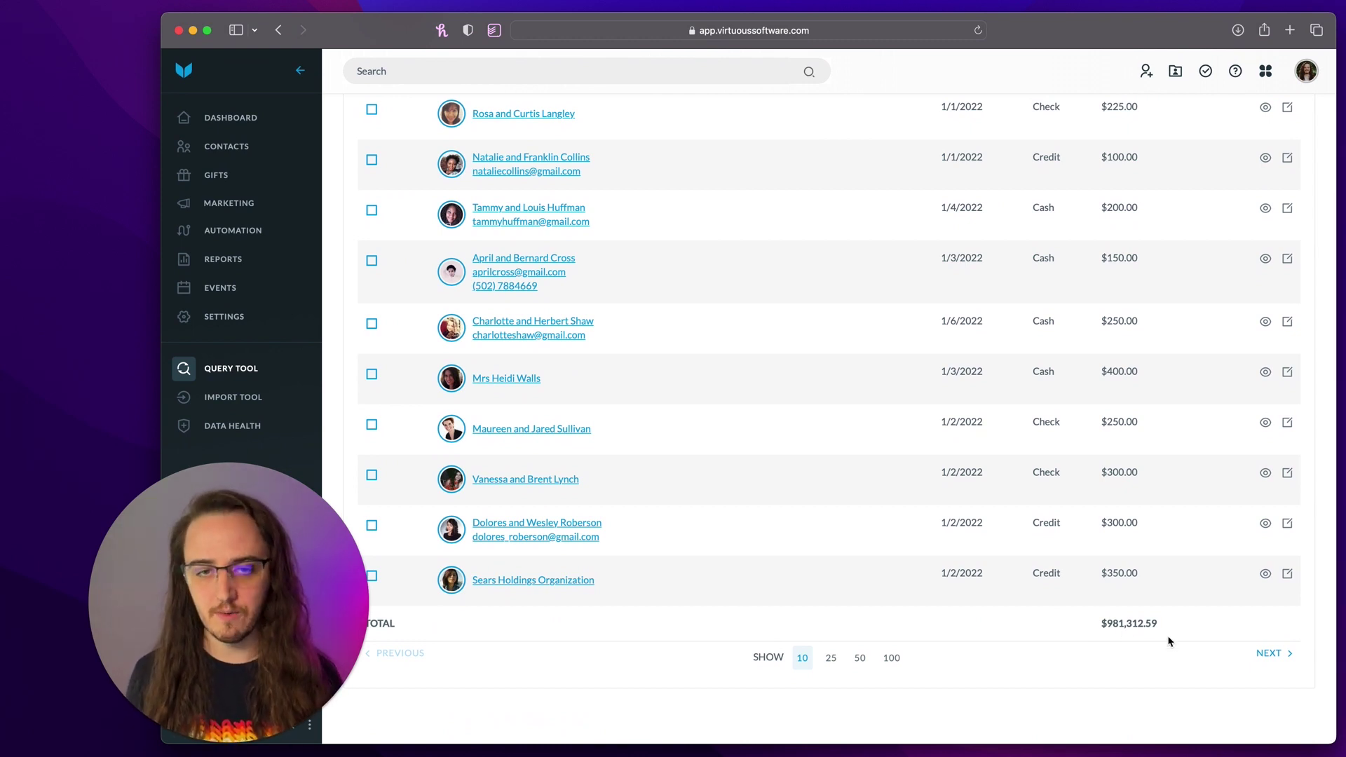
scroll(1168, 639, up, 5)
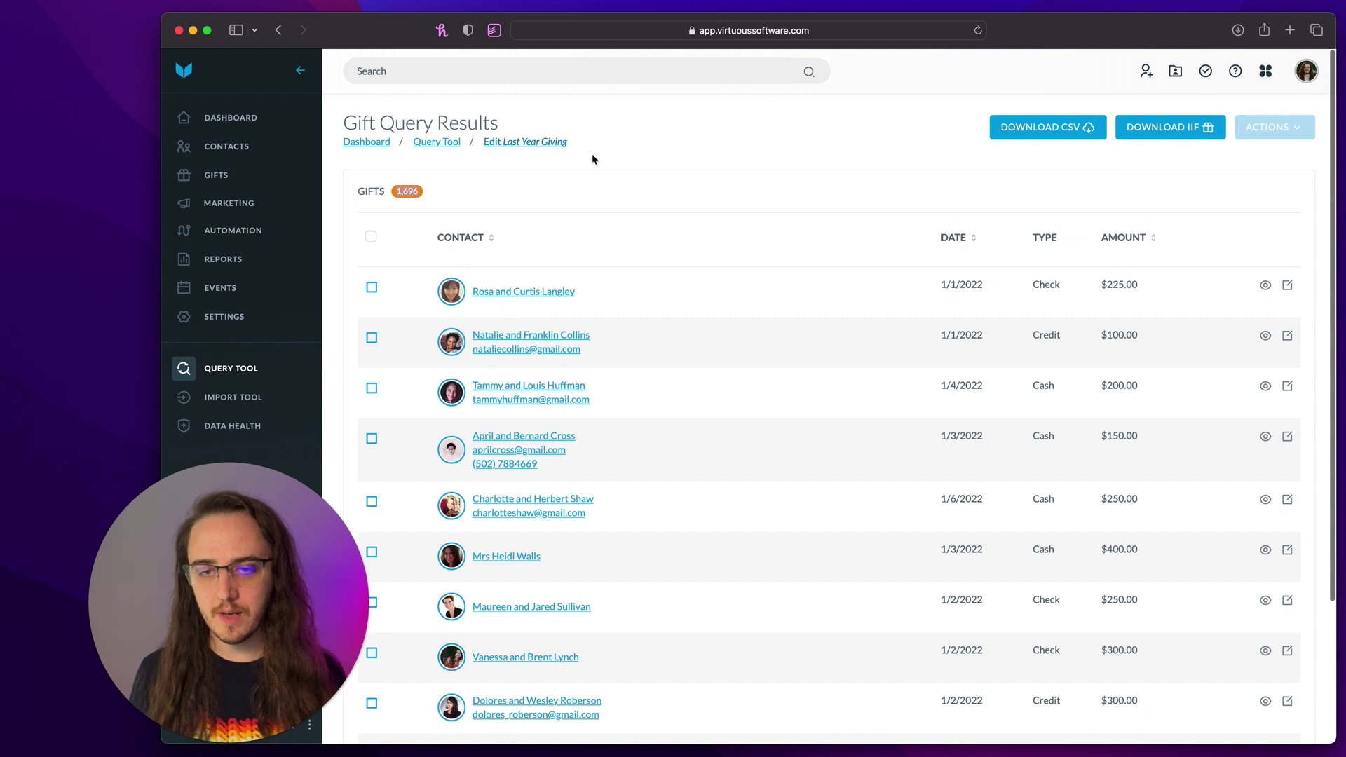
- From the Query Tool, start a new Contact query named 'Donor Last Year' and save it
click(231, 369)
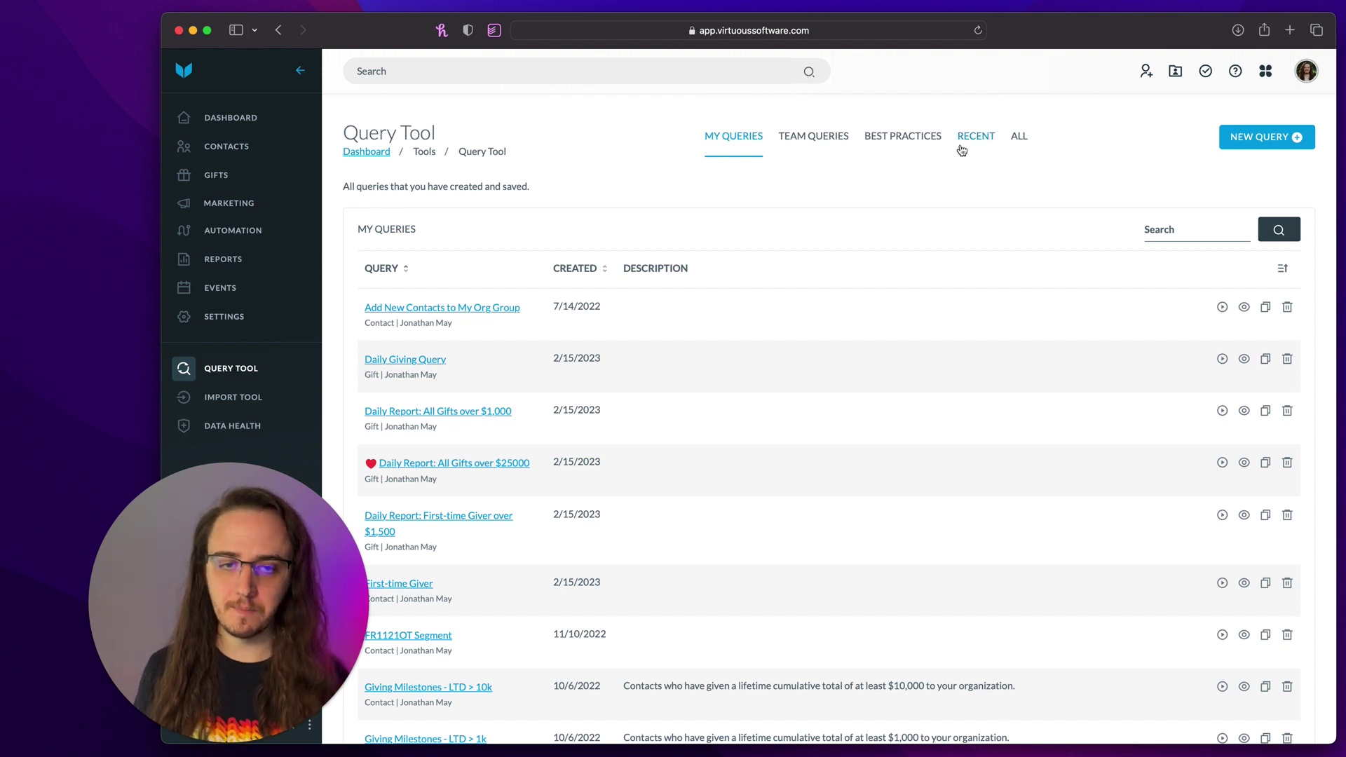
click(1252, 143)
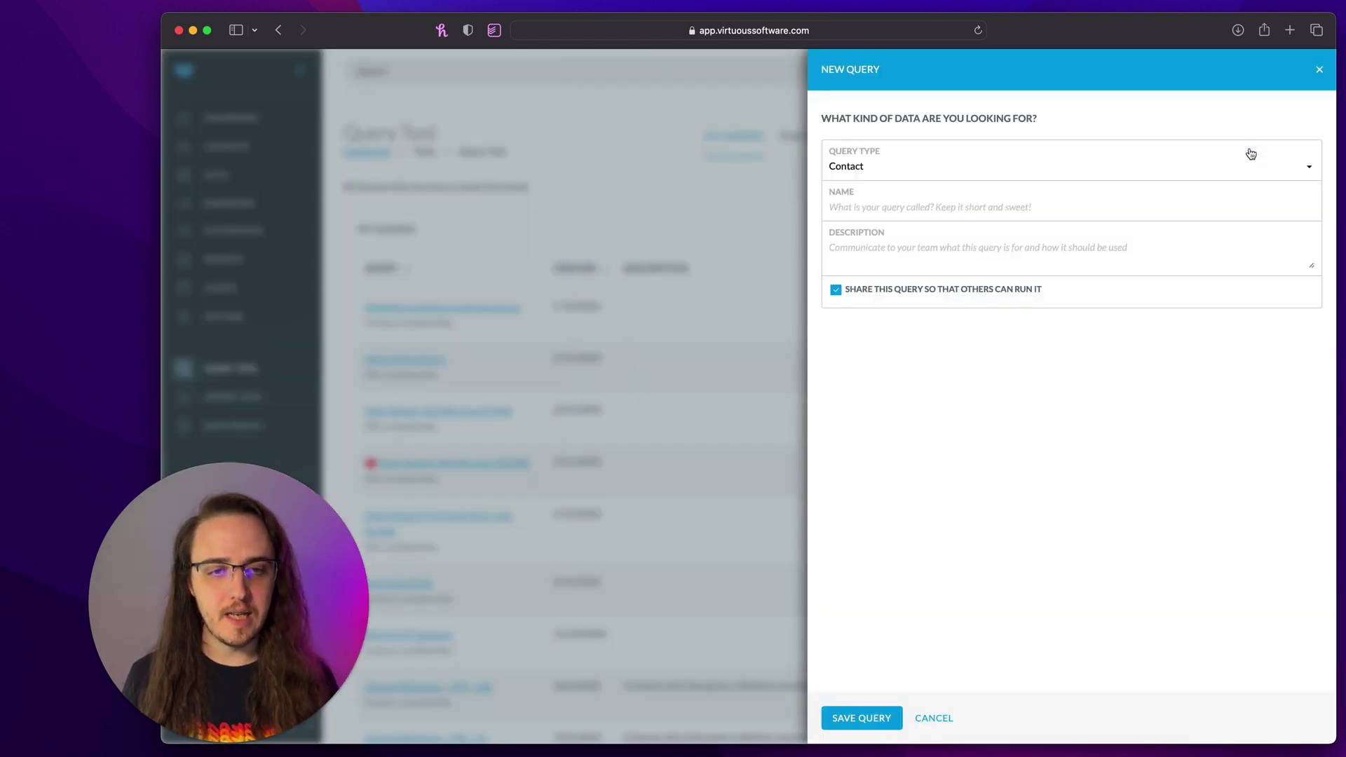
click(844, 171)
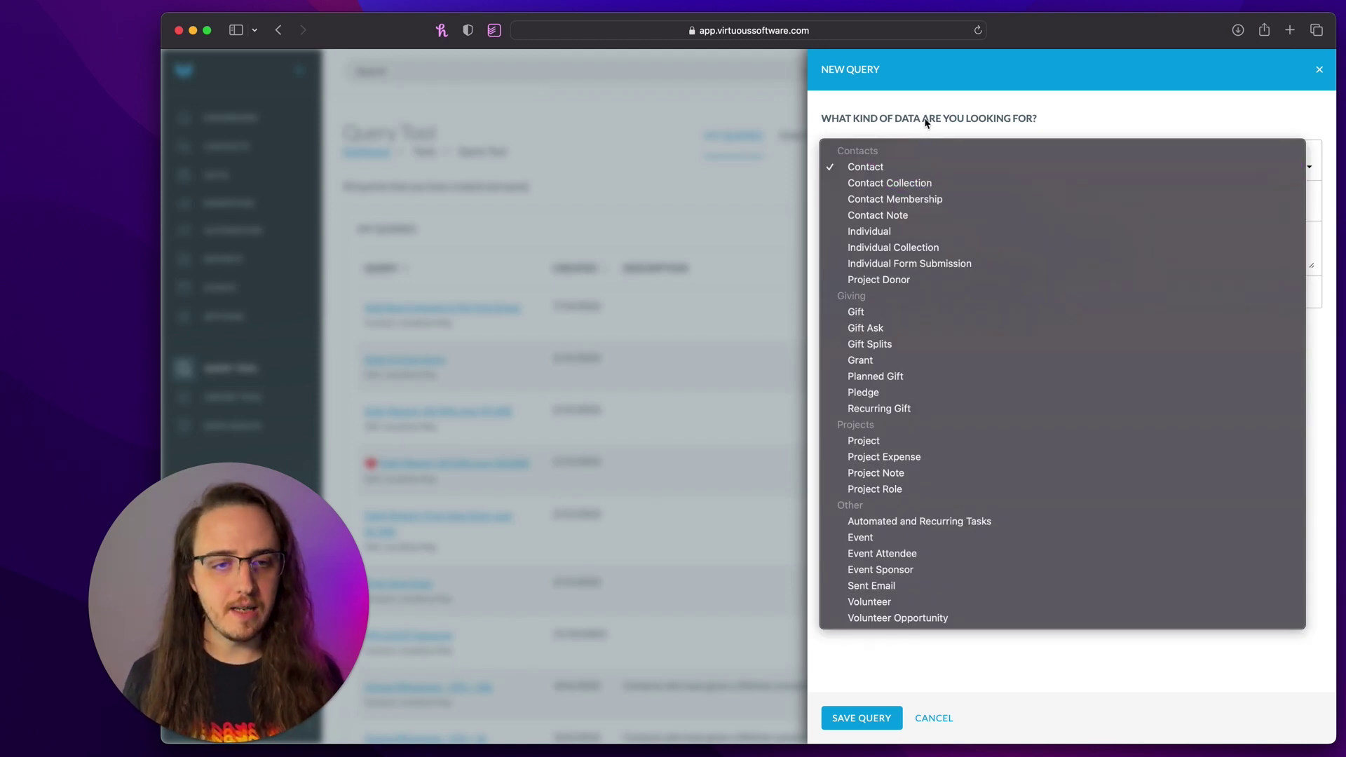
click(929, 120)
click(903, 206)
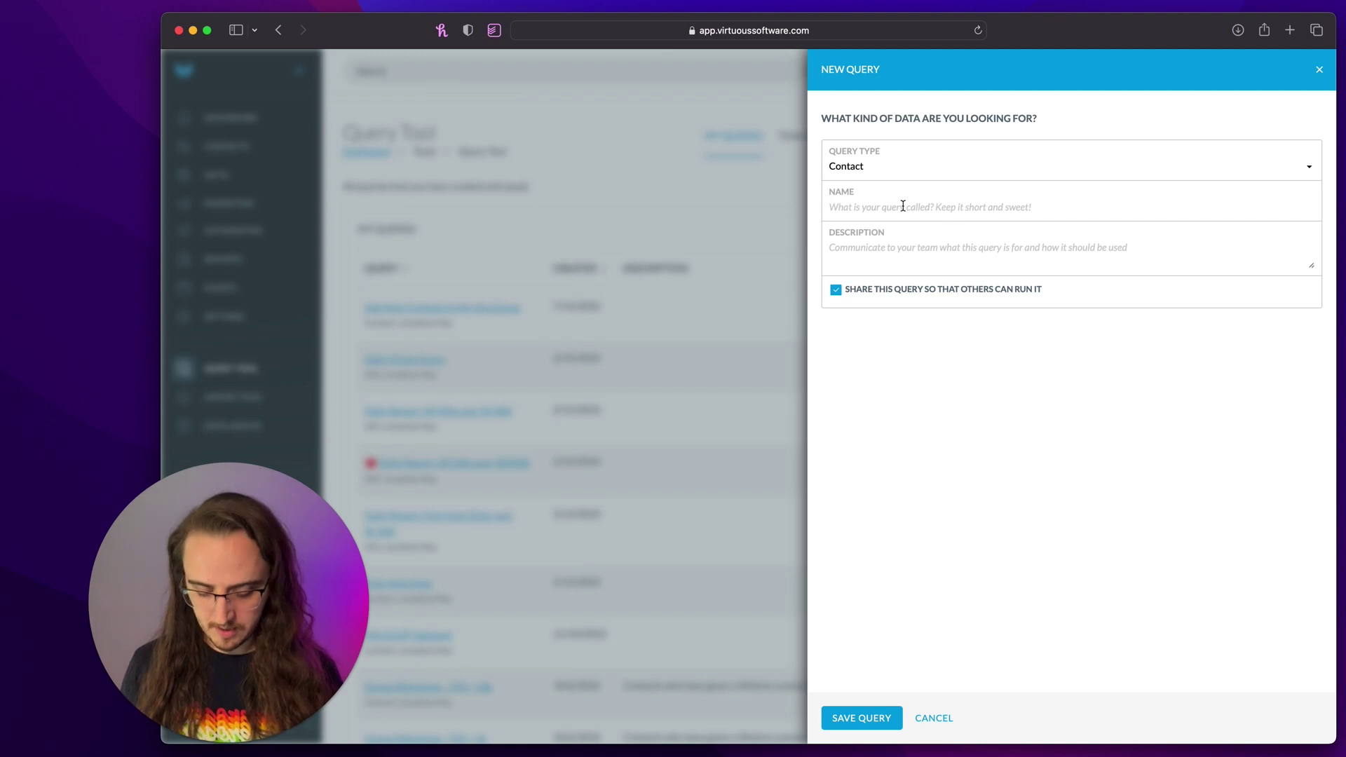
text(Donor Last Ye)
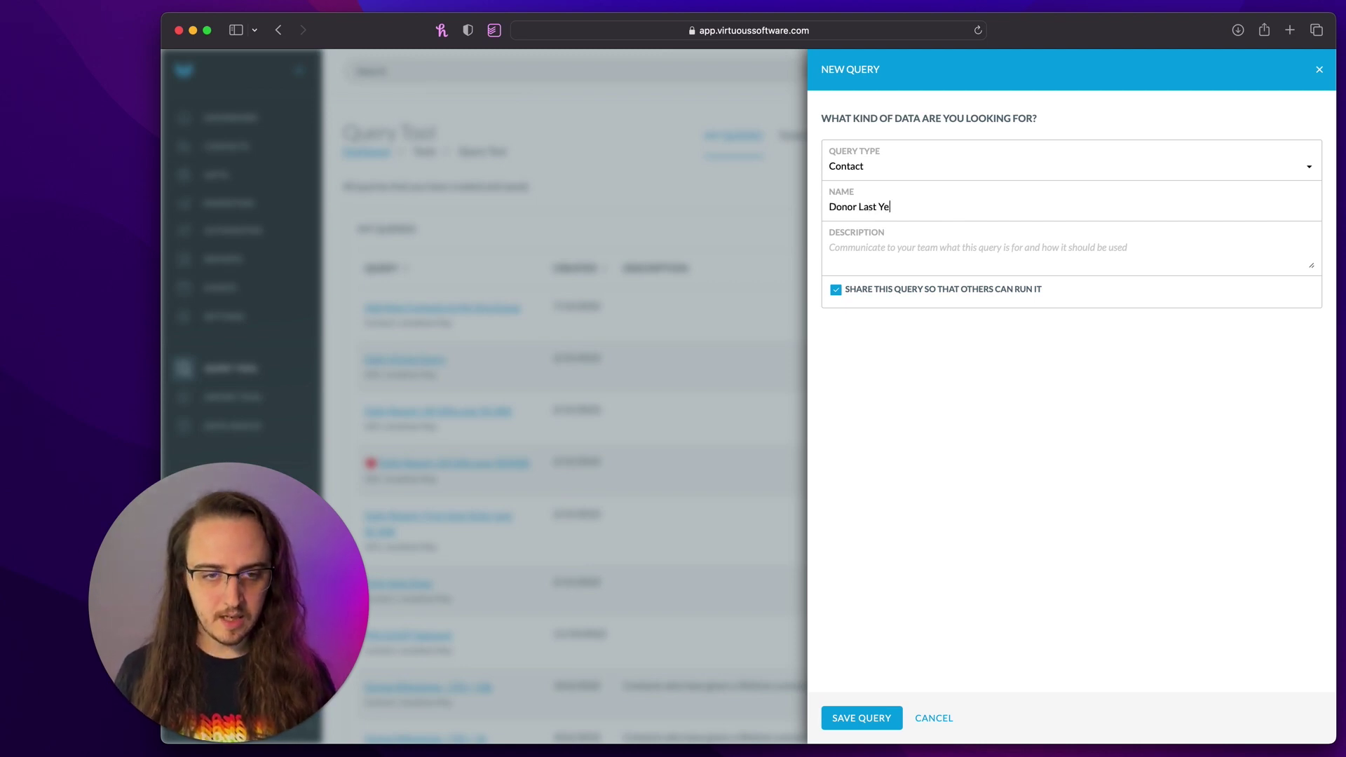
text(ar)
click(864, 718)
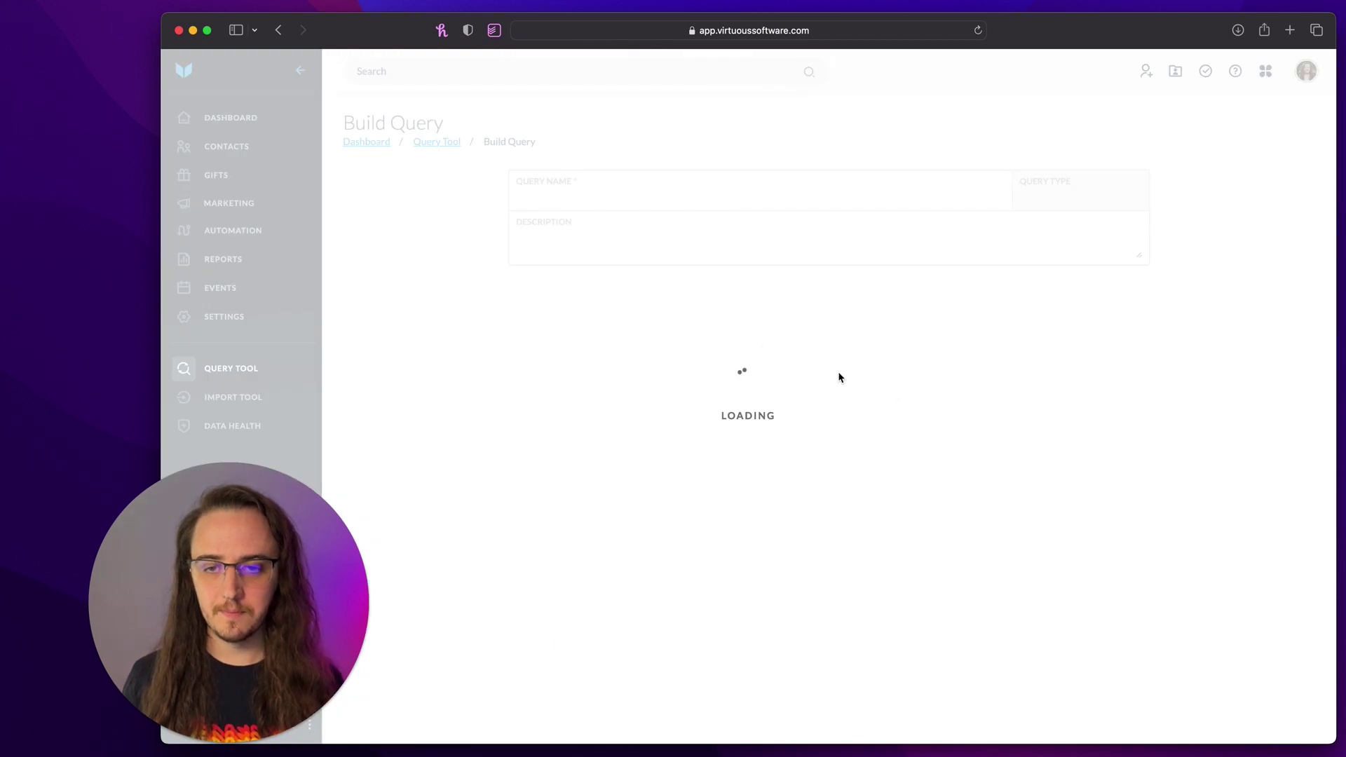
- Add a Contacts condition with the In operator
click(500, 359)
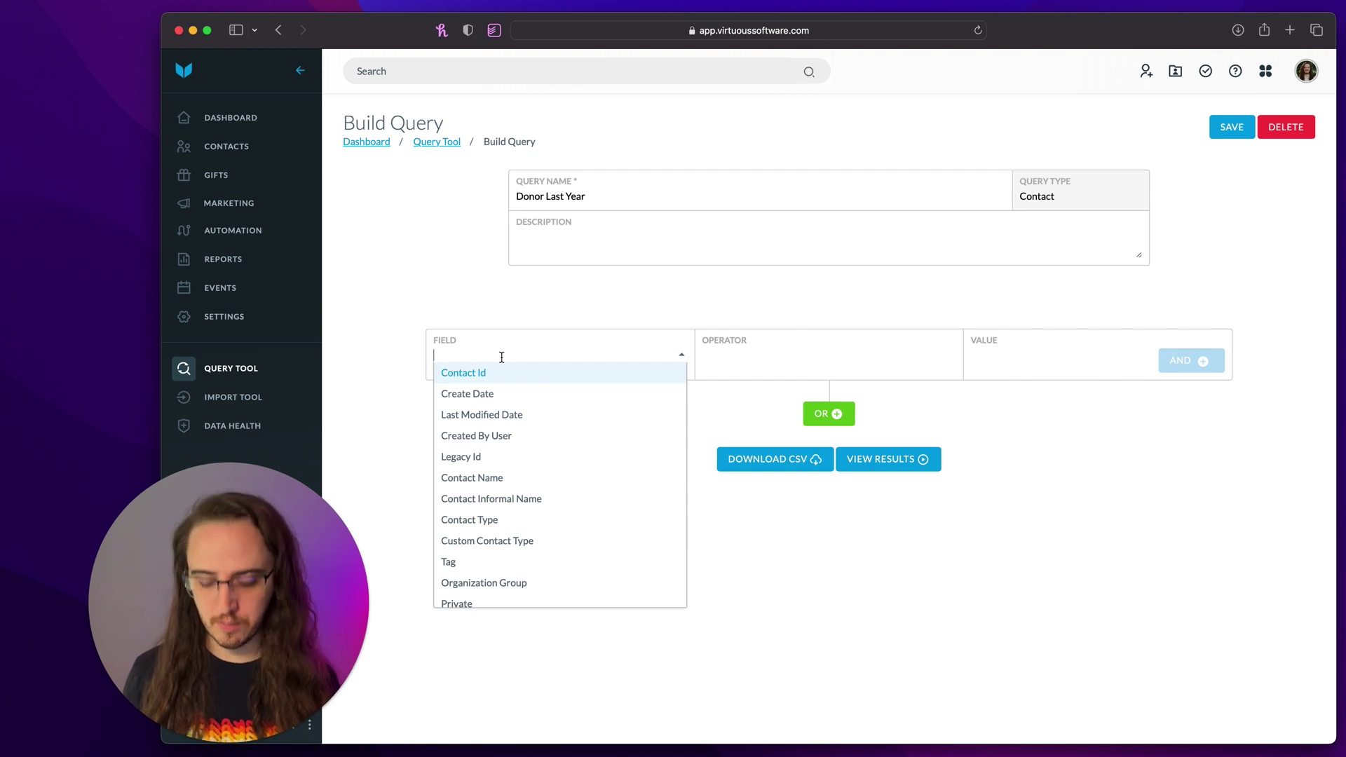
text(contact)
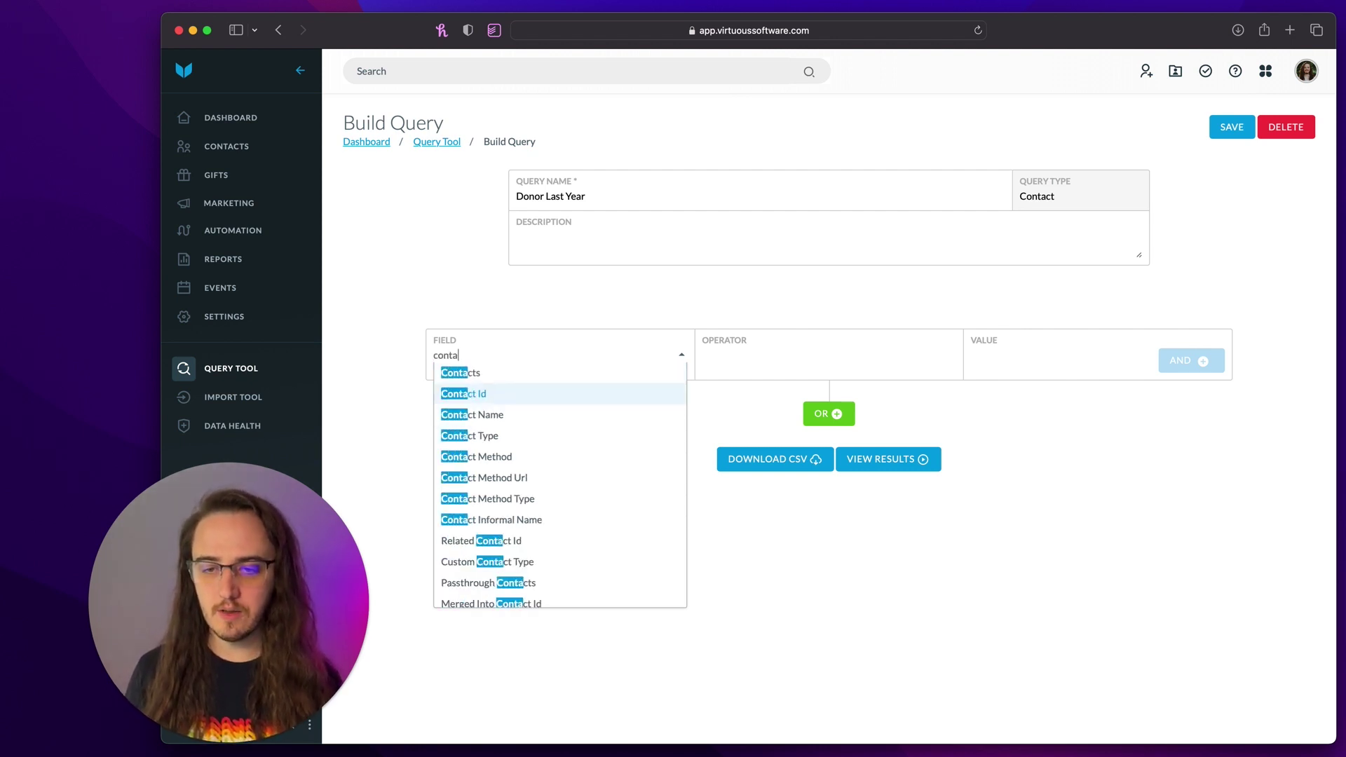
click(509, 377)
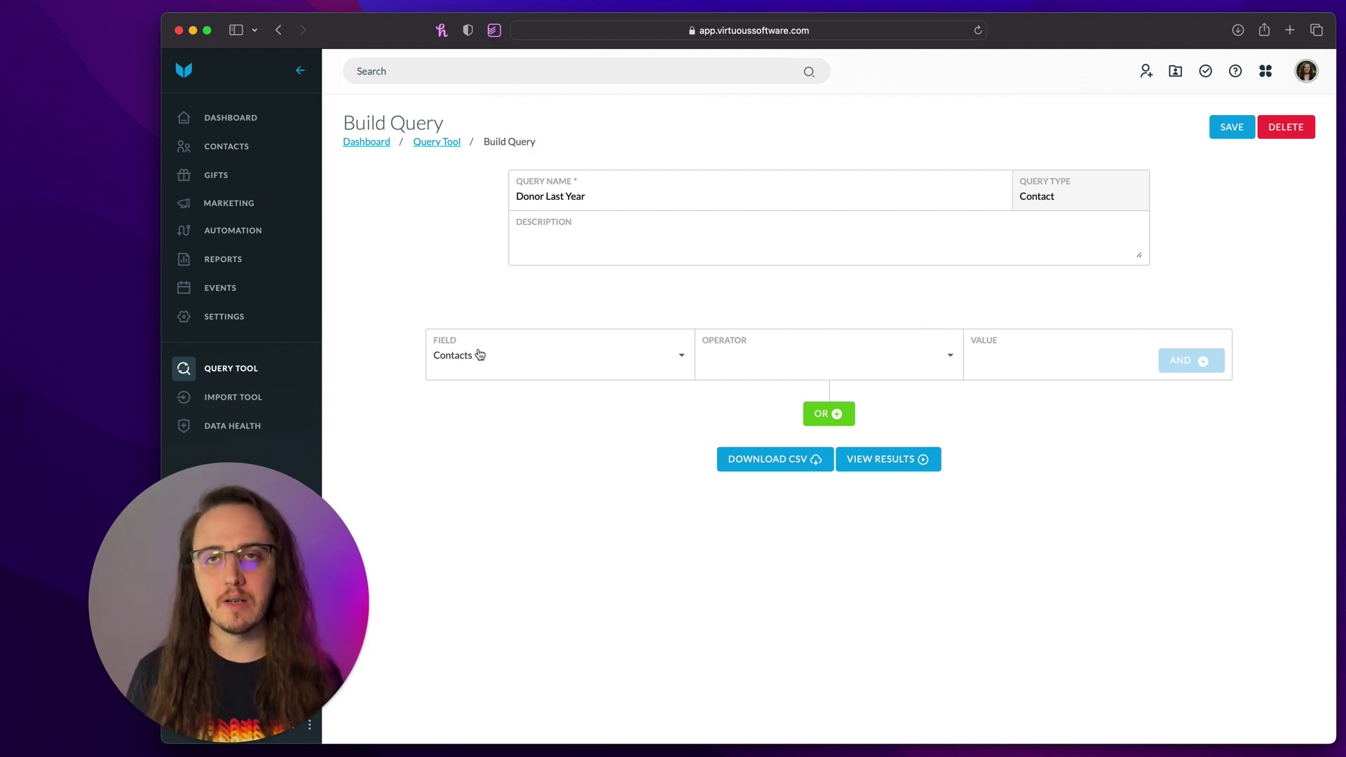
click(761, 354)
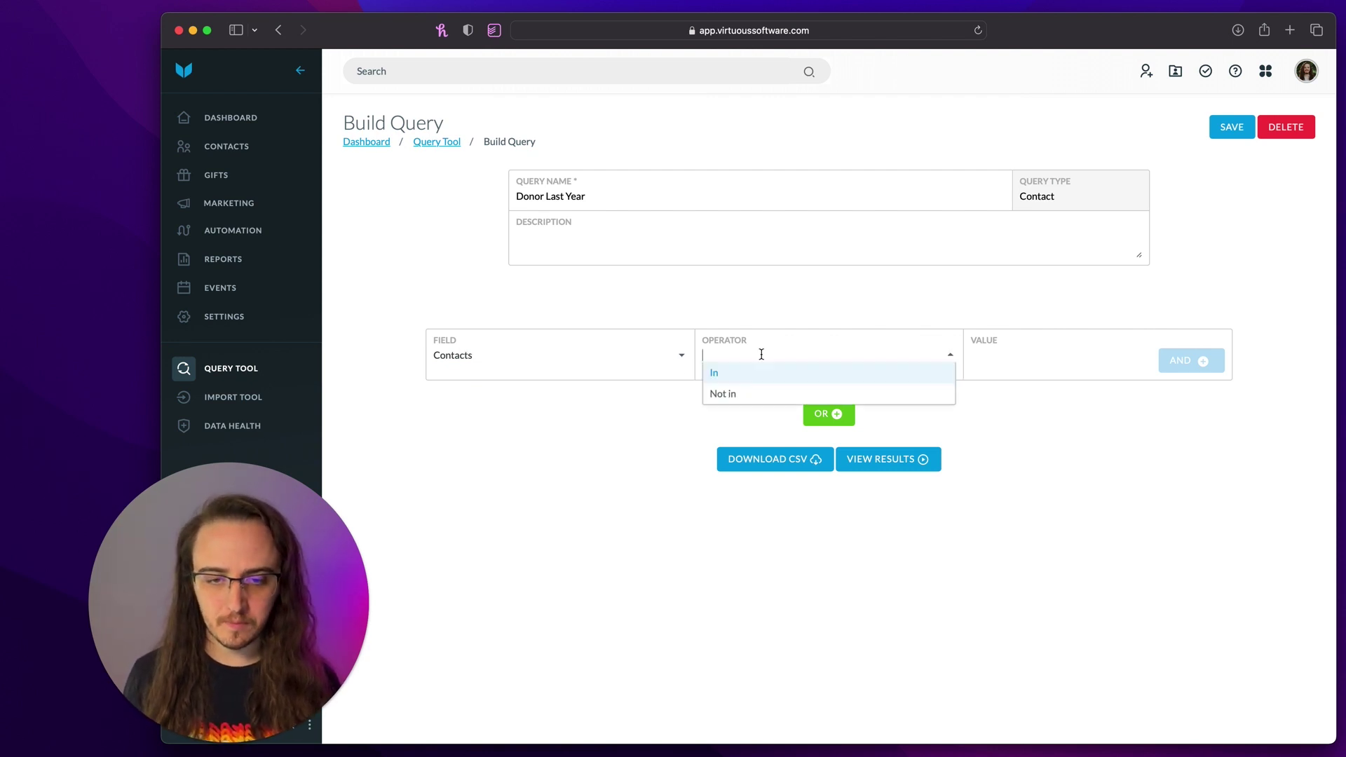
click(747, 372)
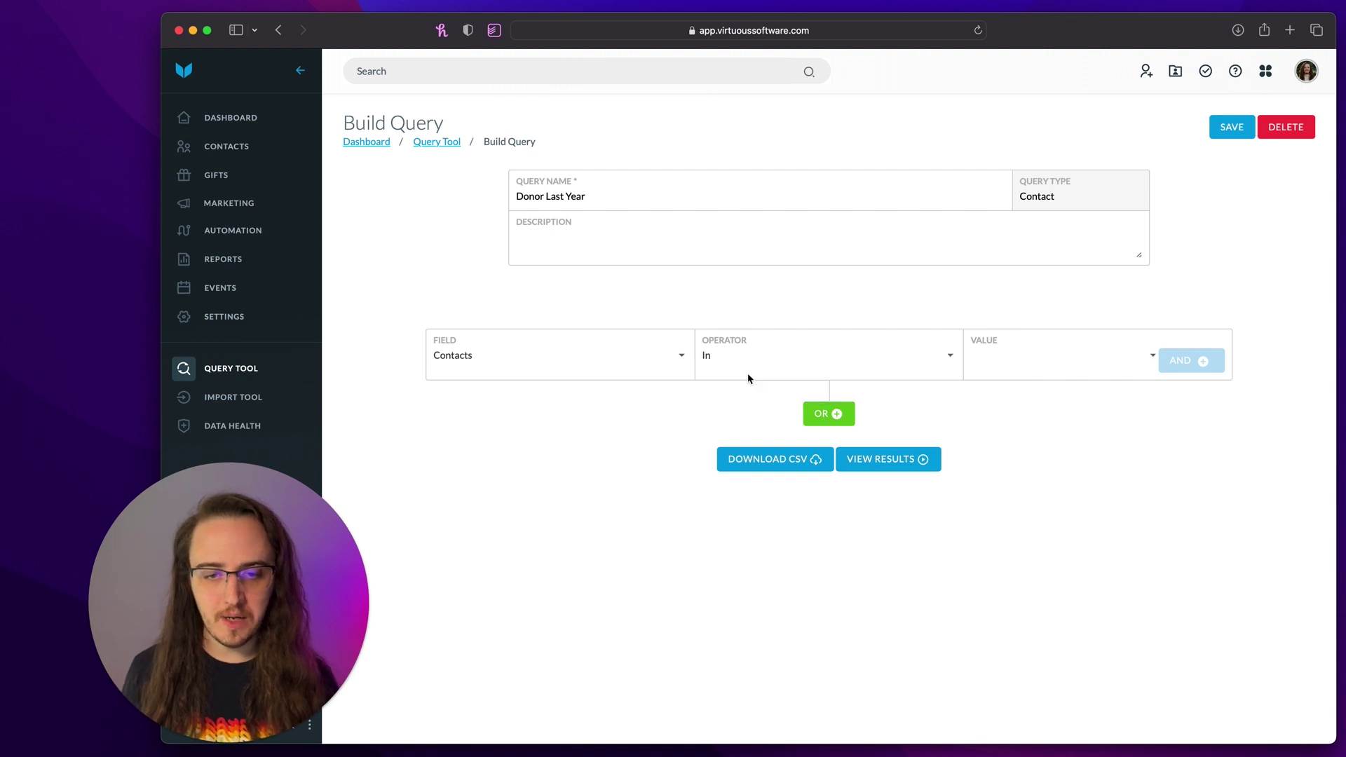
- Set the value to the Last Year Giving query, add an AND row, and view results
click(1029, 352)
text(Last Yea)
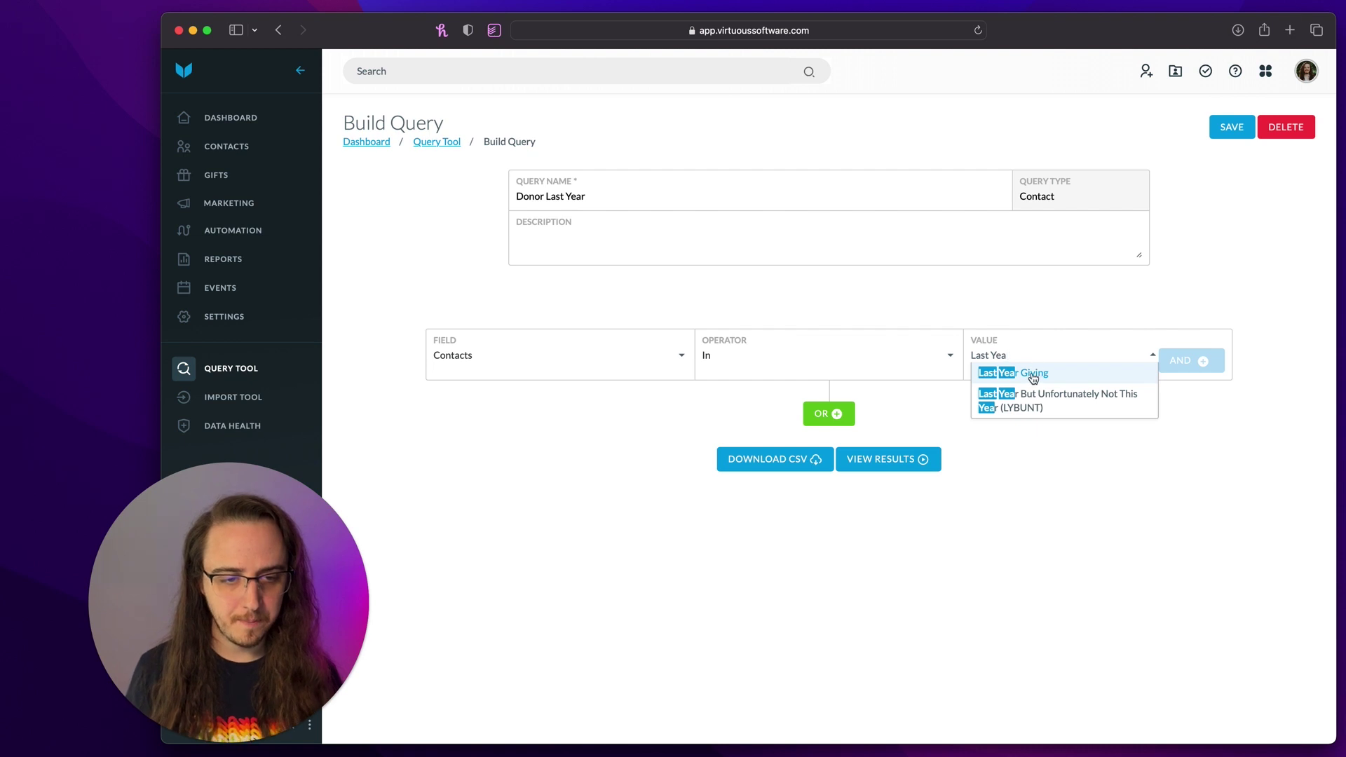
click(1049, 378)
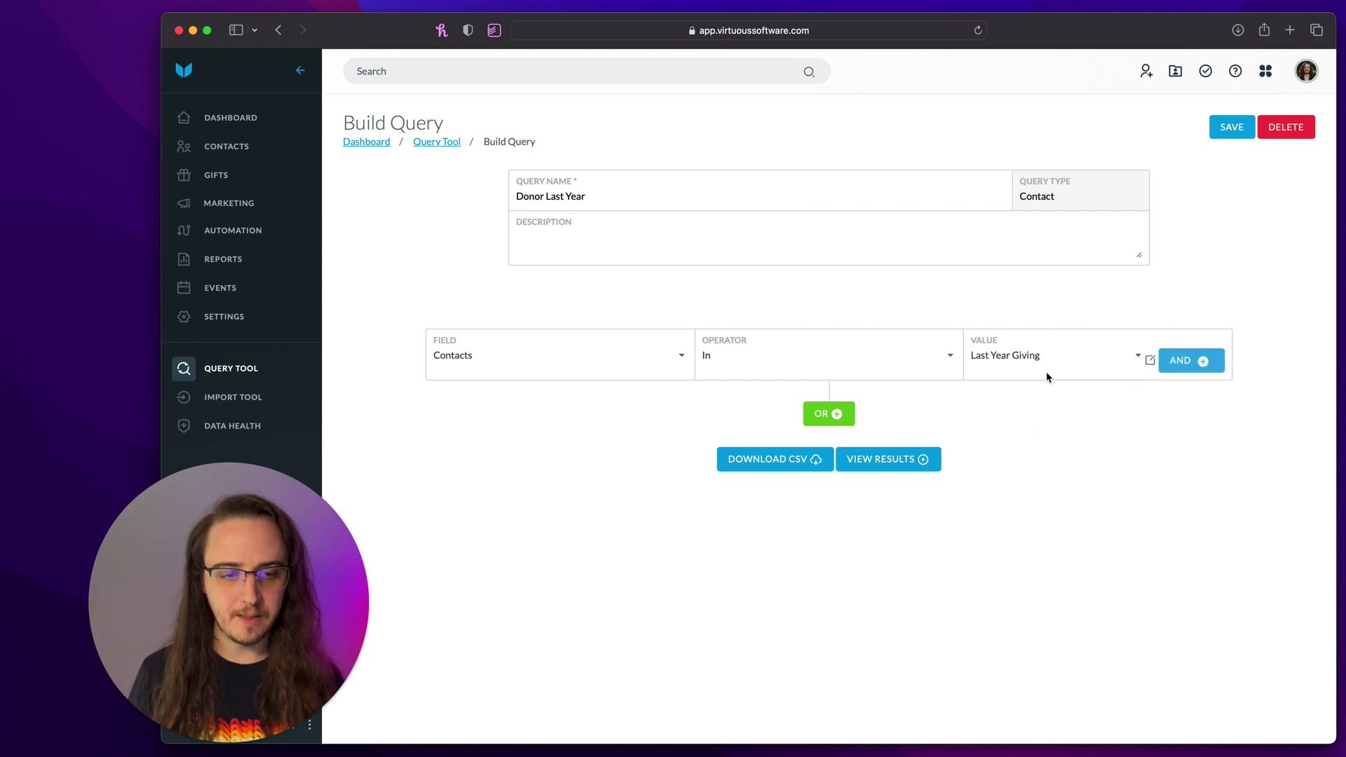
click(1169, 365)
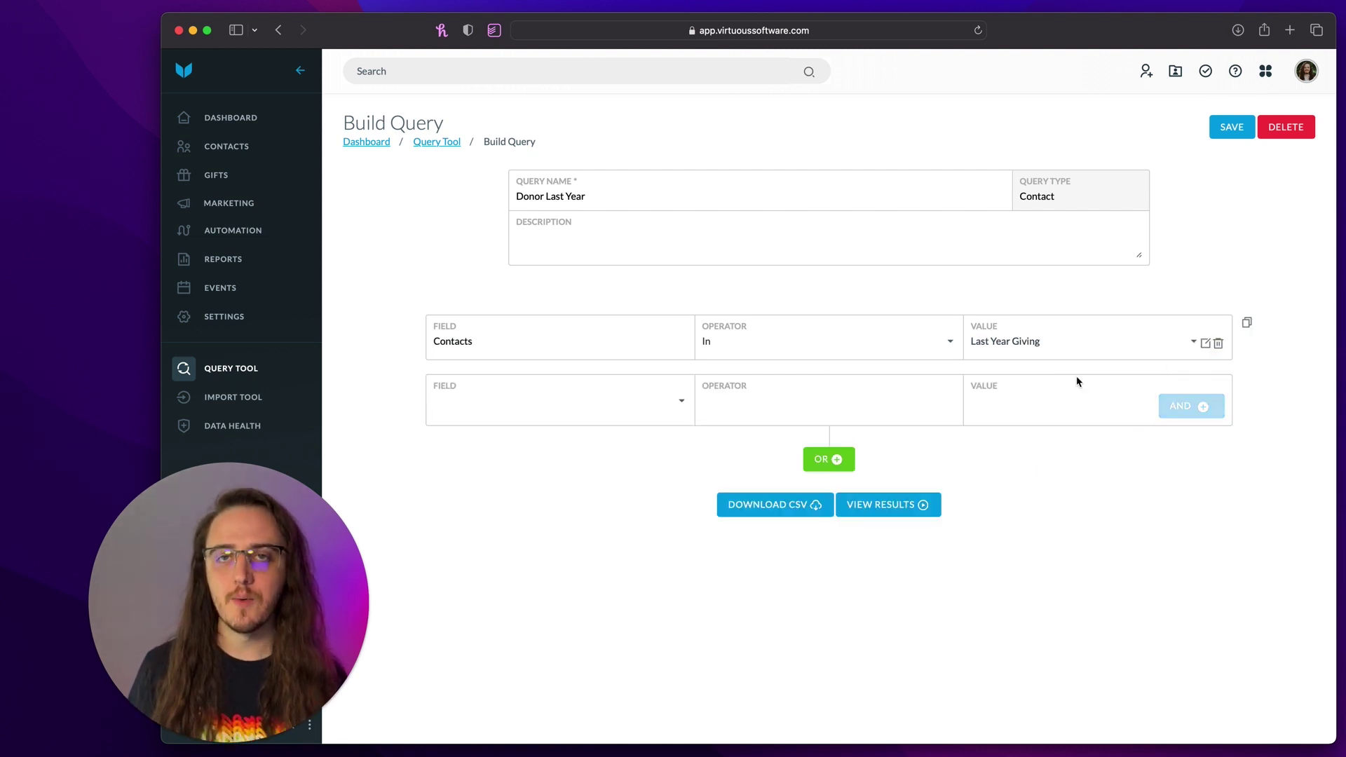
click(865, 512)
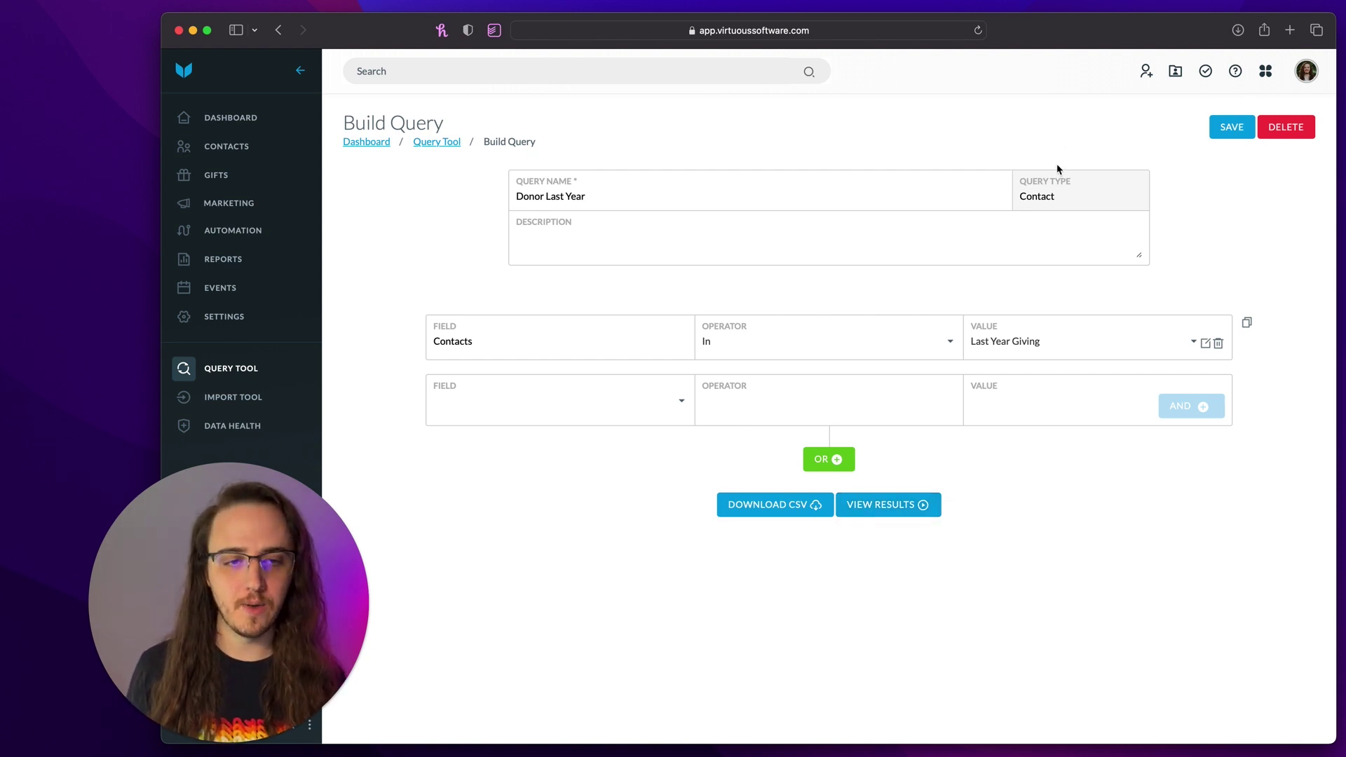
double_click(1046, 197)
- Save and run Donor Last Year, then scroll through its 344 contact results
click(894, 513)
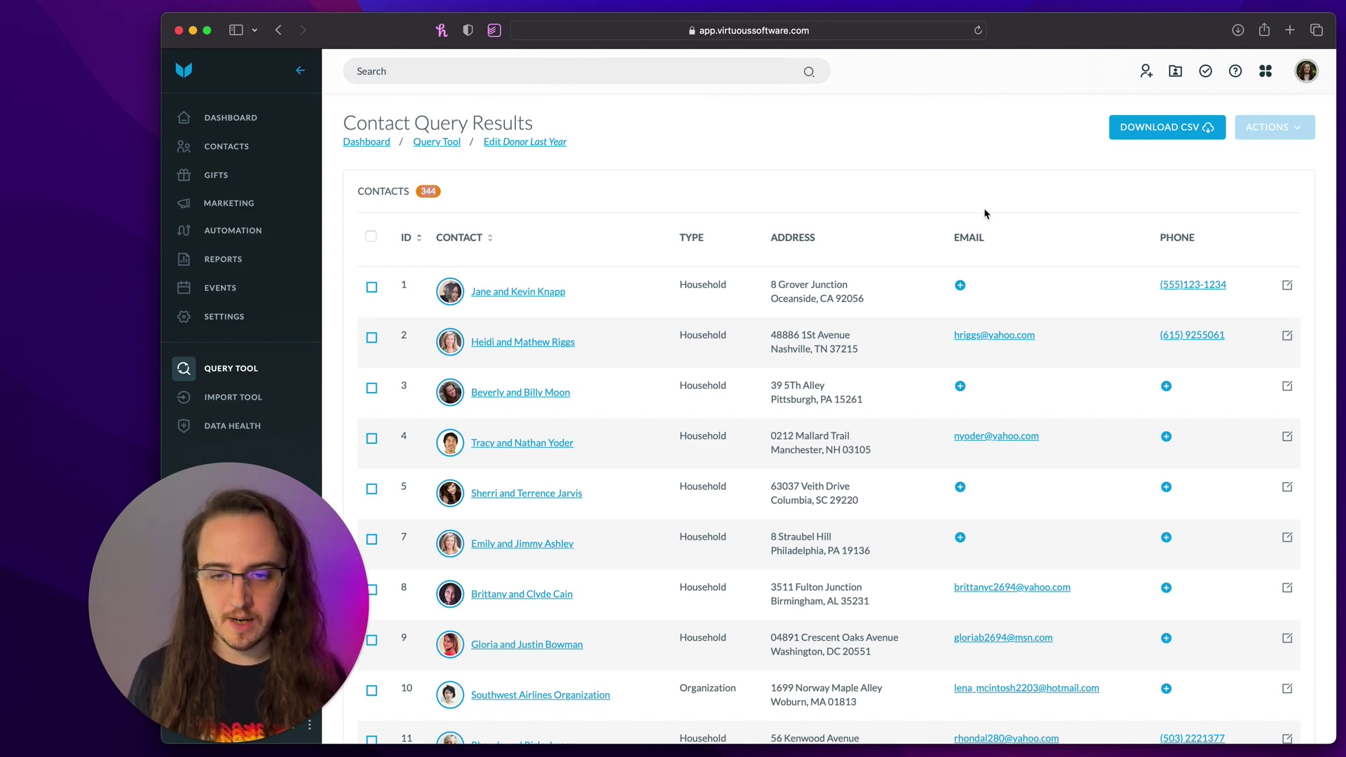
scroll(986, 210, down, 3)
scroll(985, 210, up, 3)
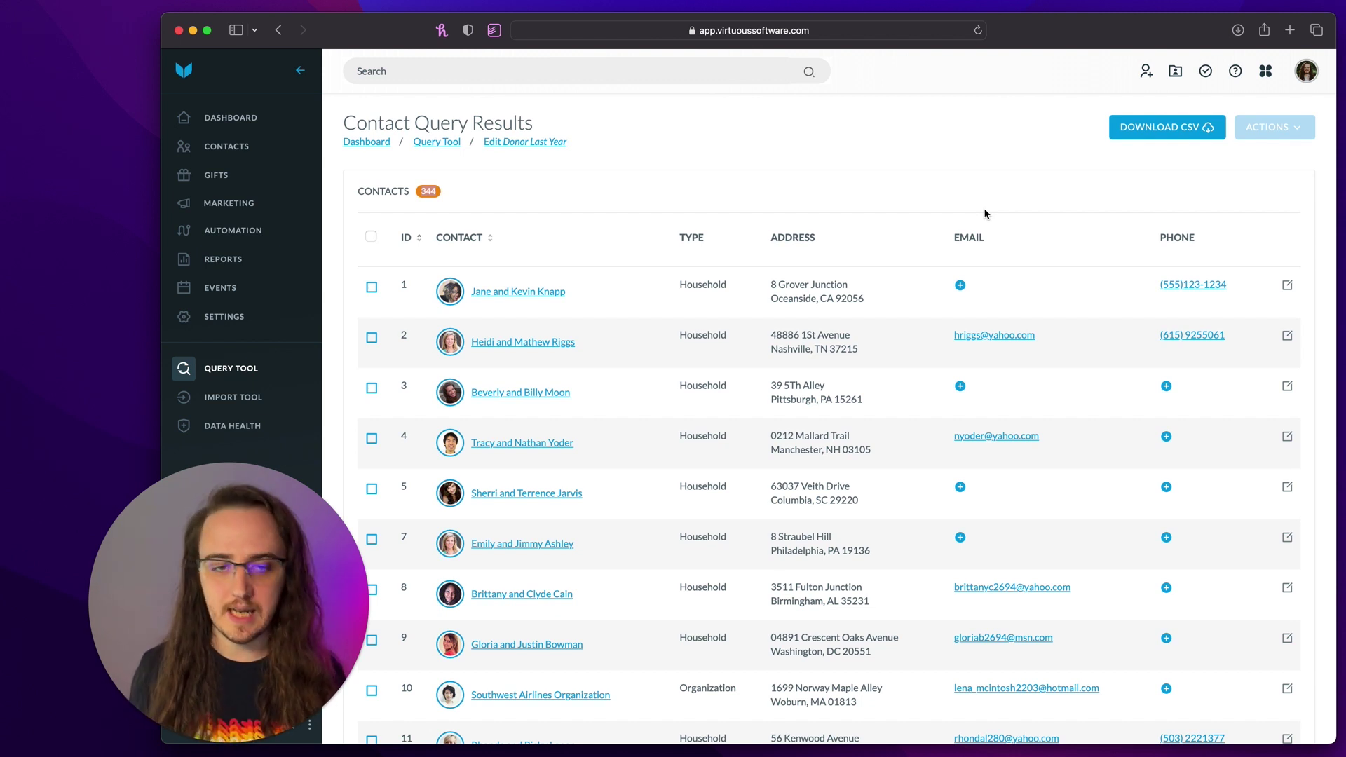
click(1141, 130)
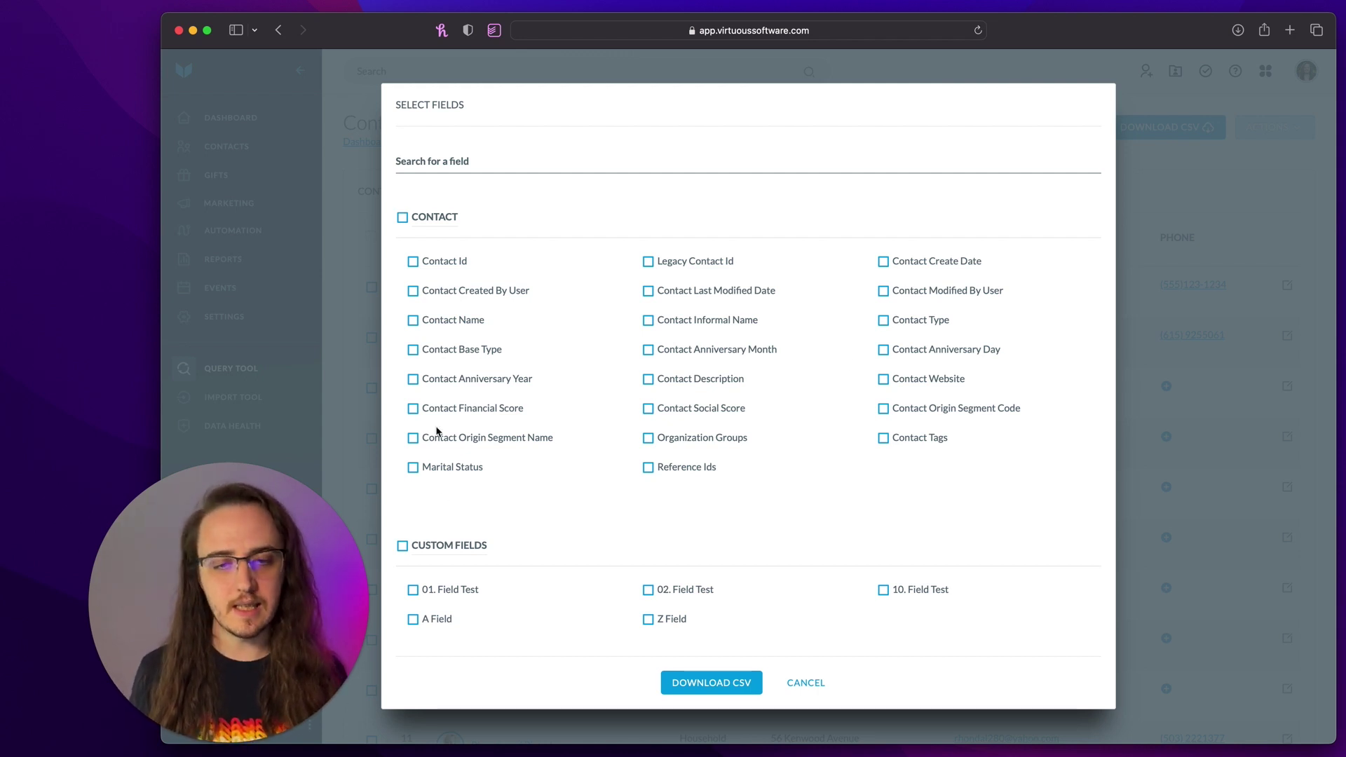
scroll(791, 333, down, 15)
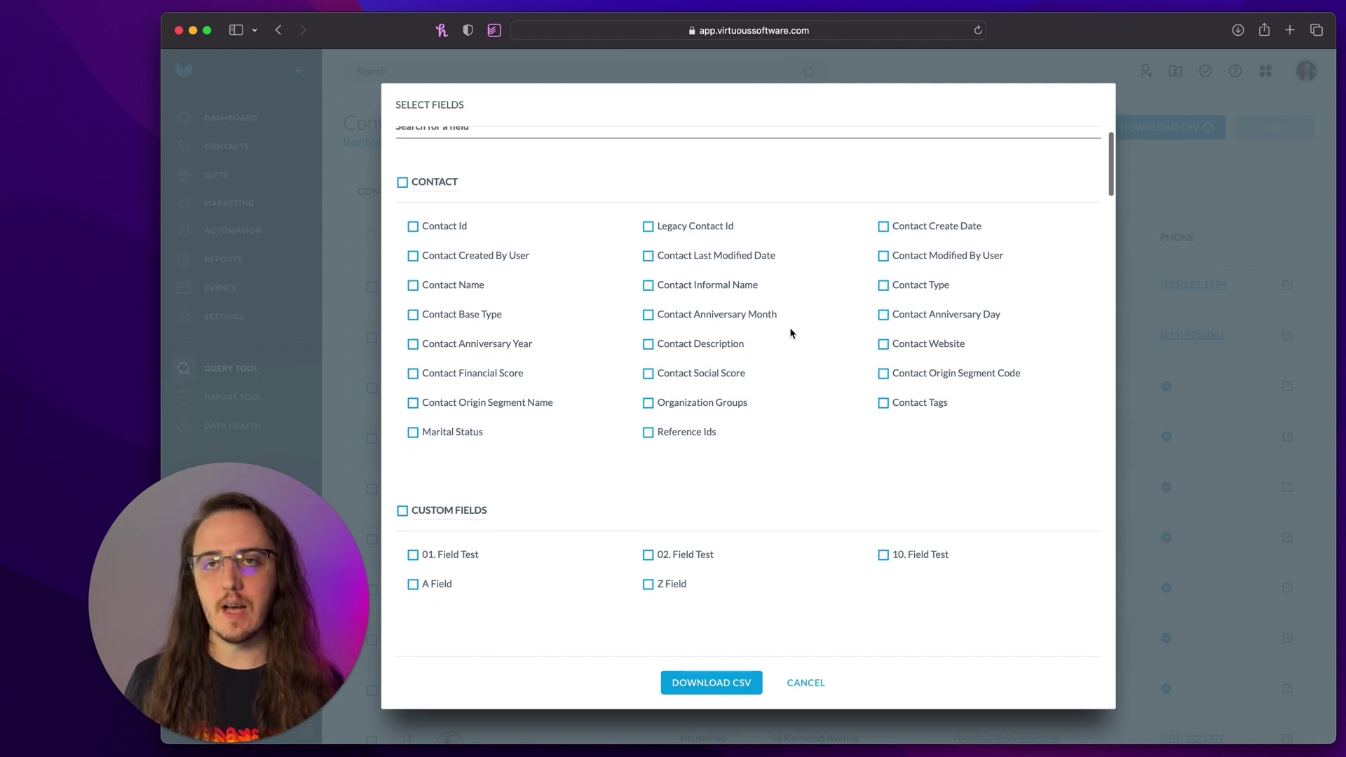
scroll(791, 333, down, 20)
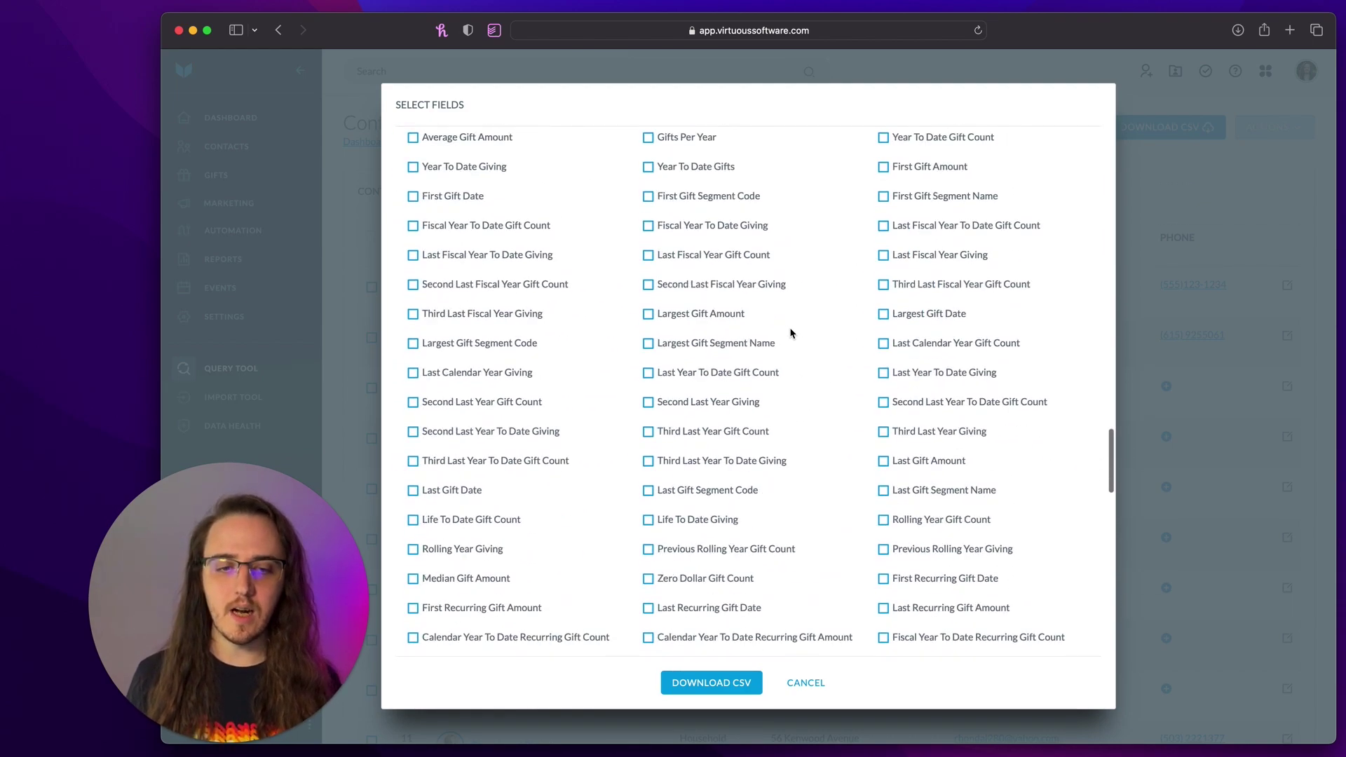
scroll(791, 333, up, 20)
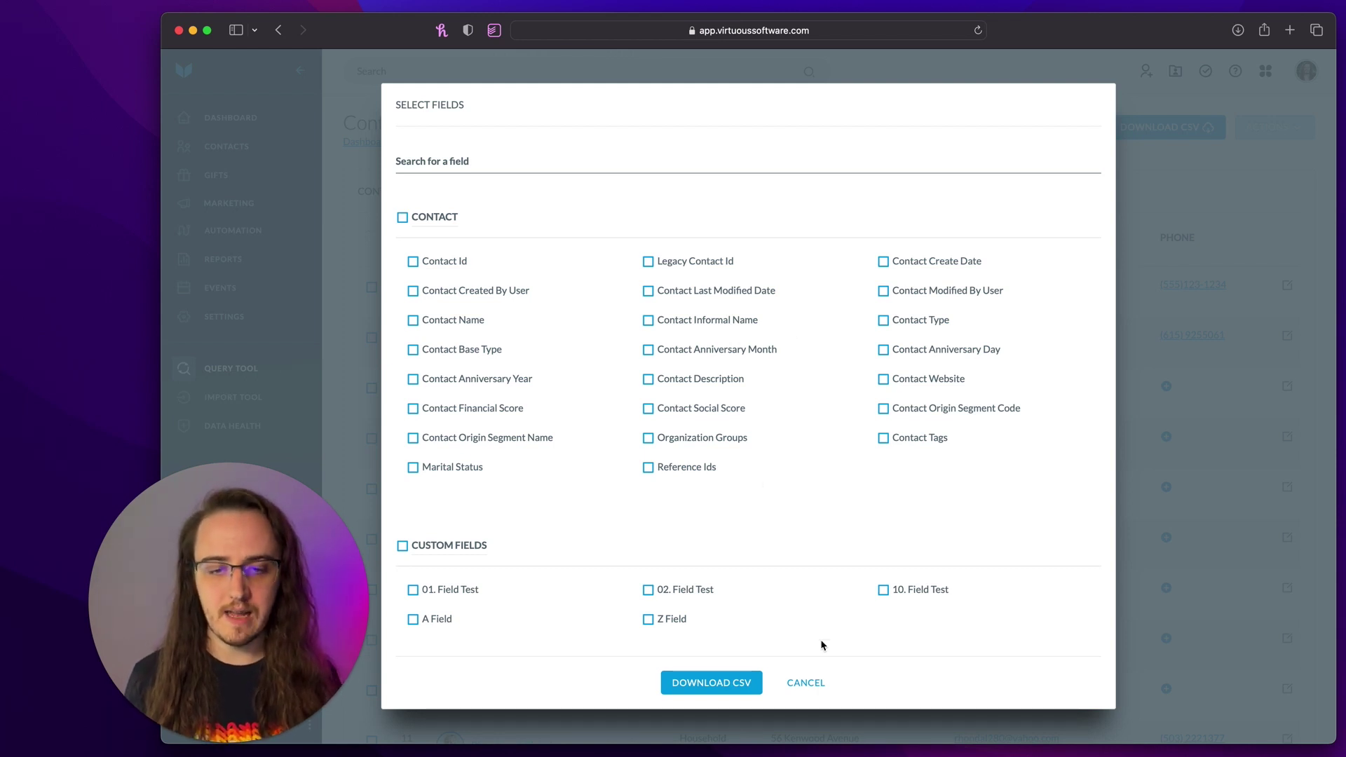
click(815, 690)
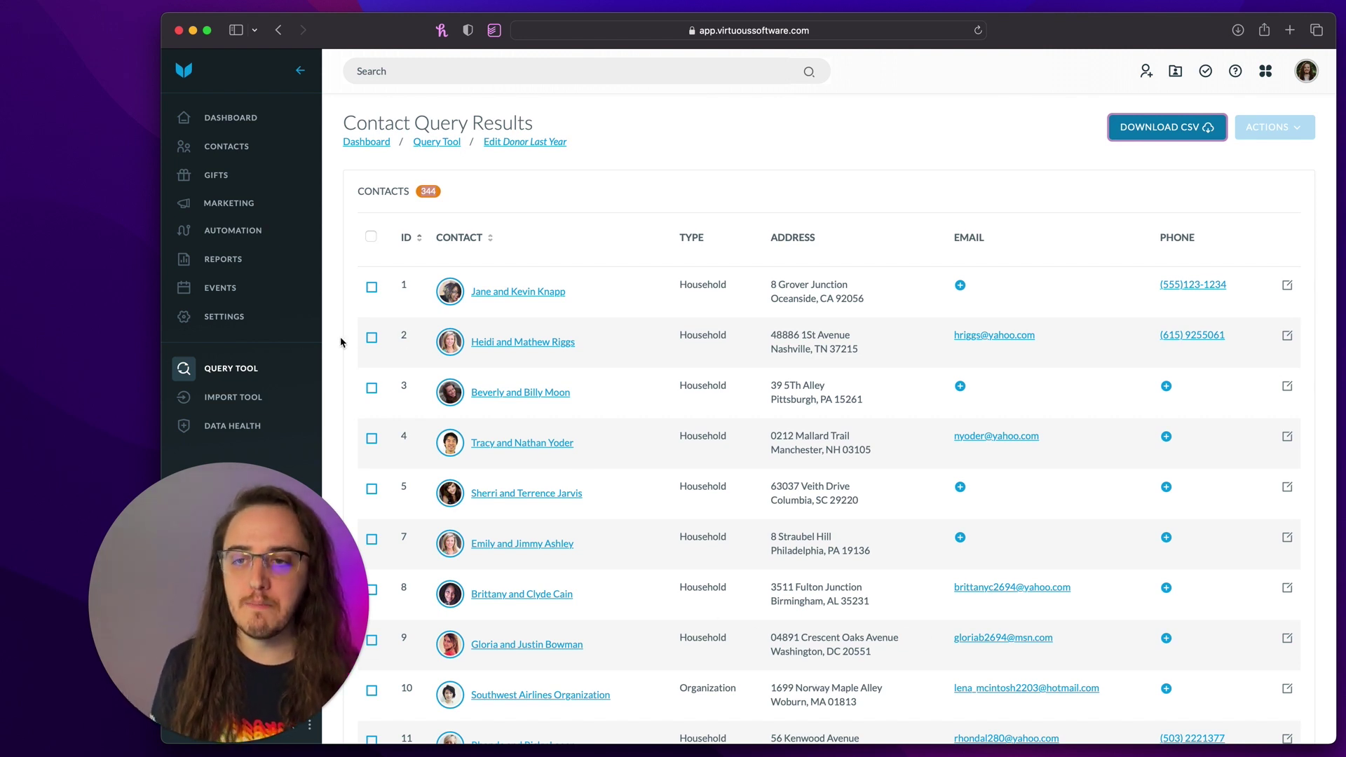
- Search for the household contact by name and open their record
click(241, 368)
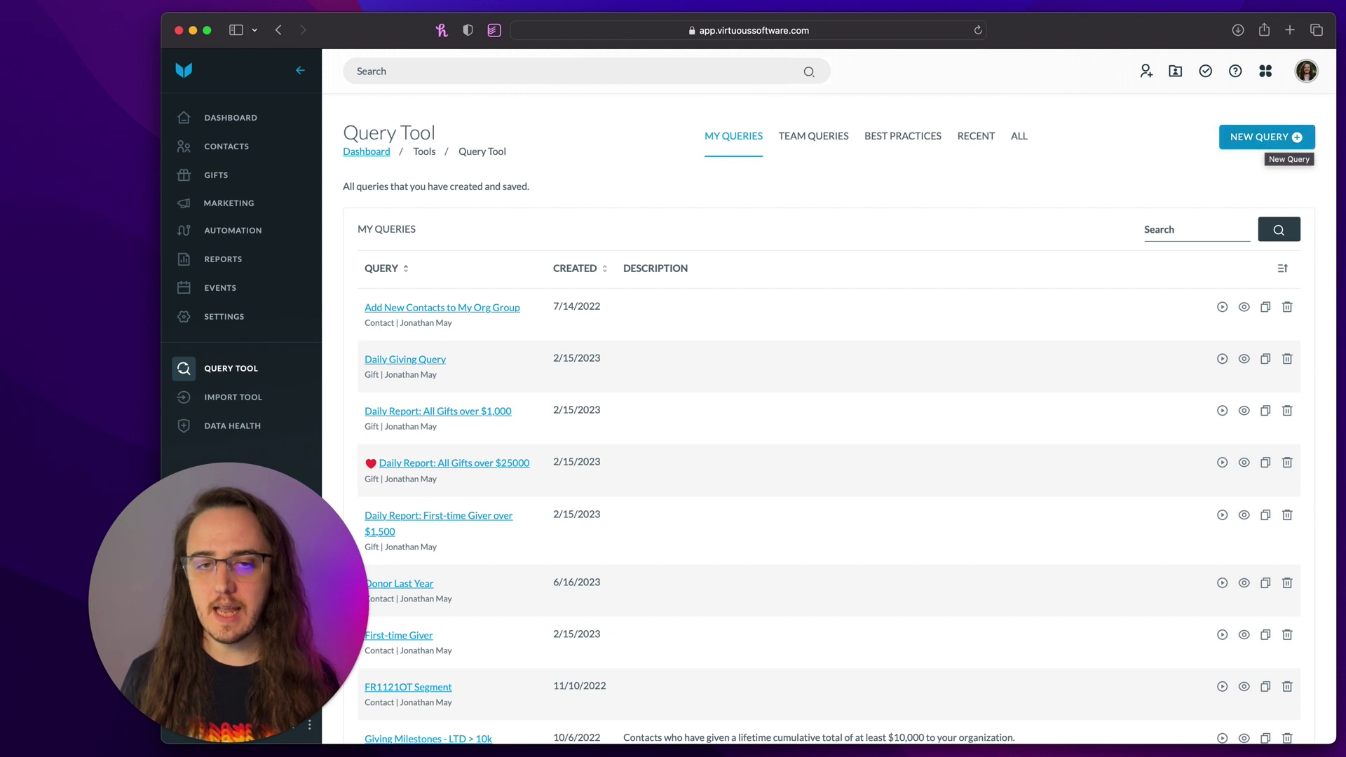
click(546, 68)
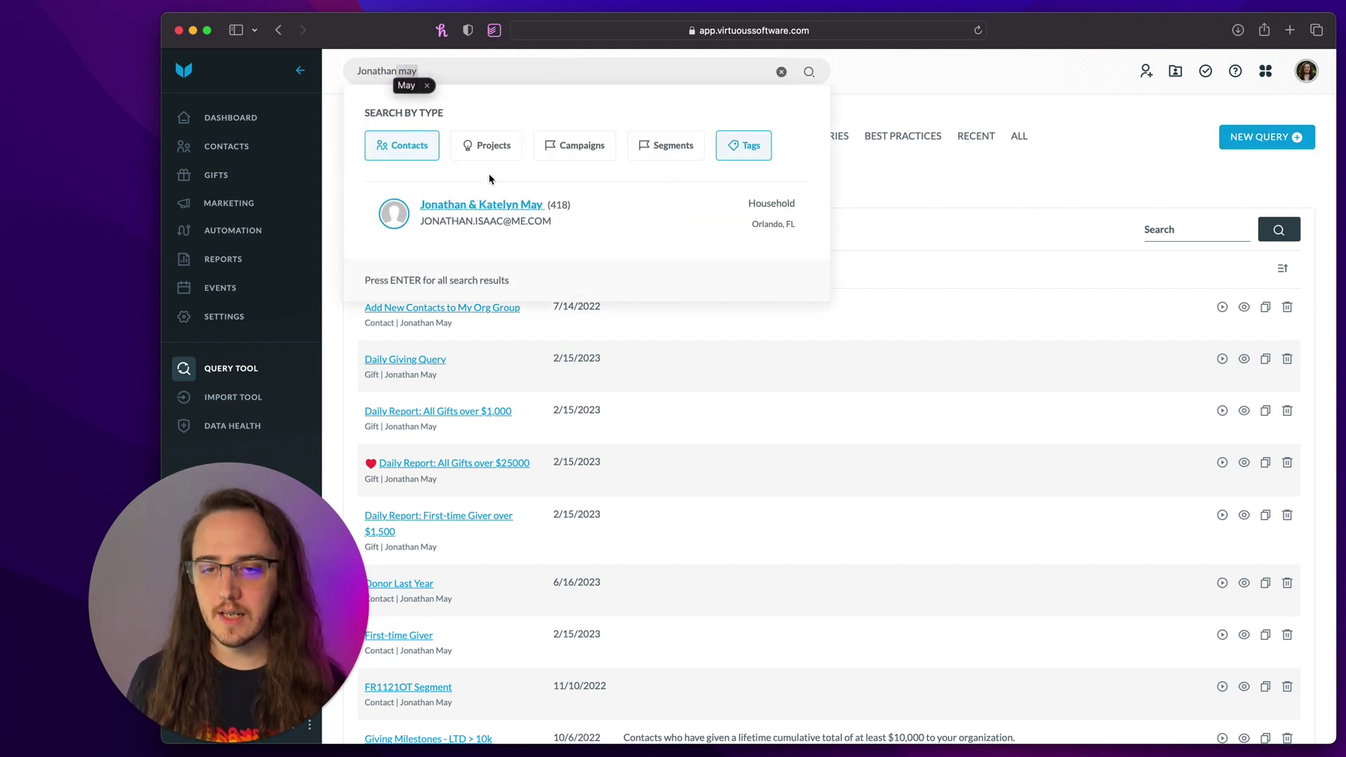
click(493, 205)
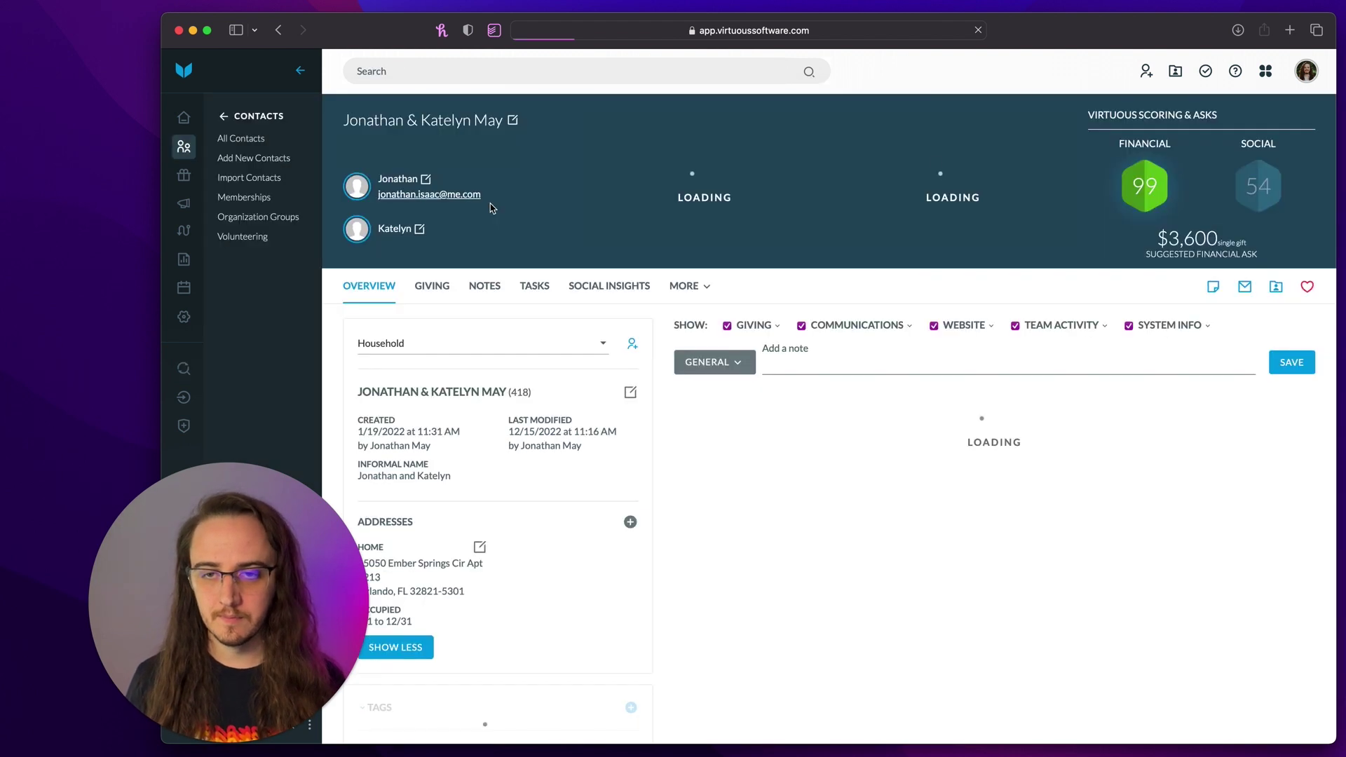
- View the contact's Giving history and highlight the $100.00 monthly recurring gift
click(430, 288)
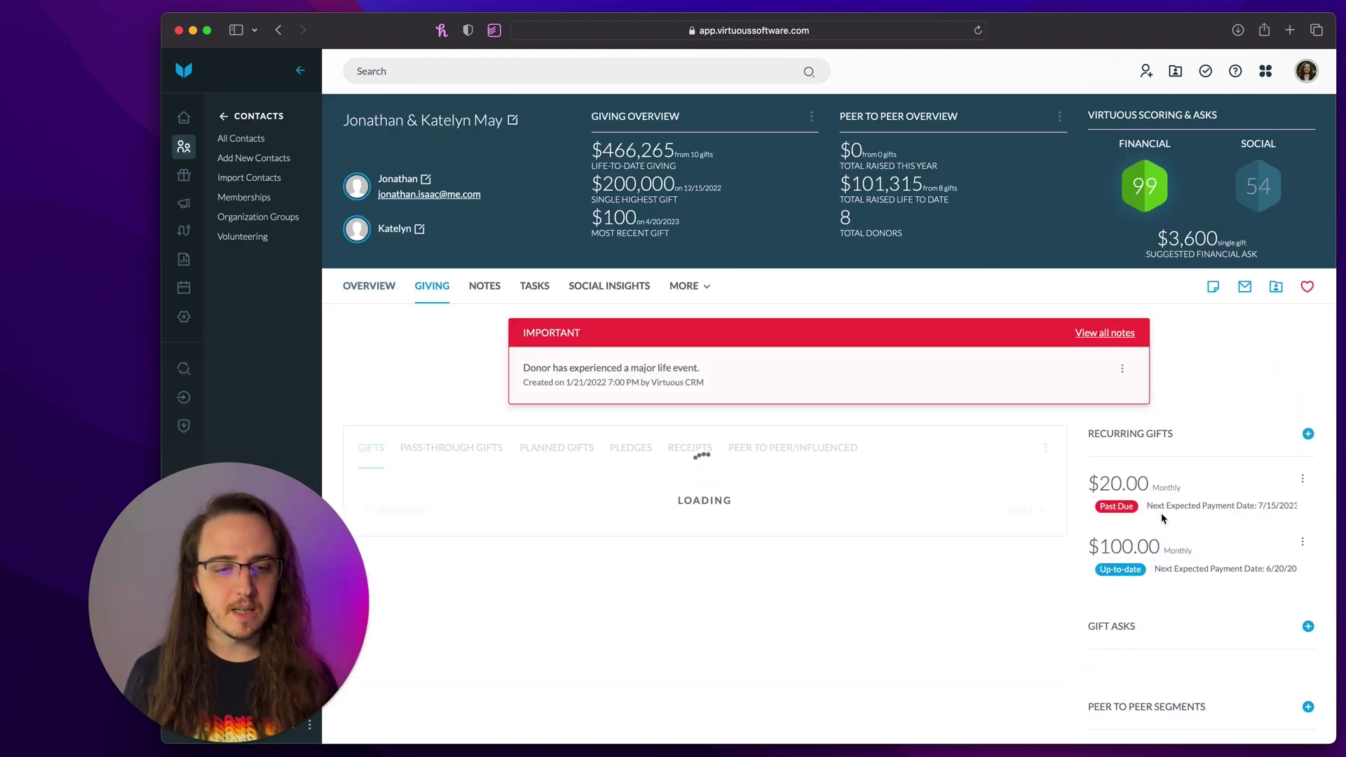
scroll(1160, 518, down, 2)
scroll(1160, 517, down, 1)
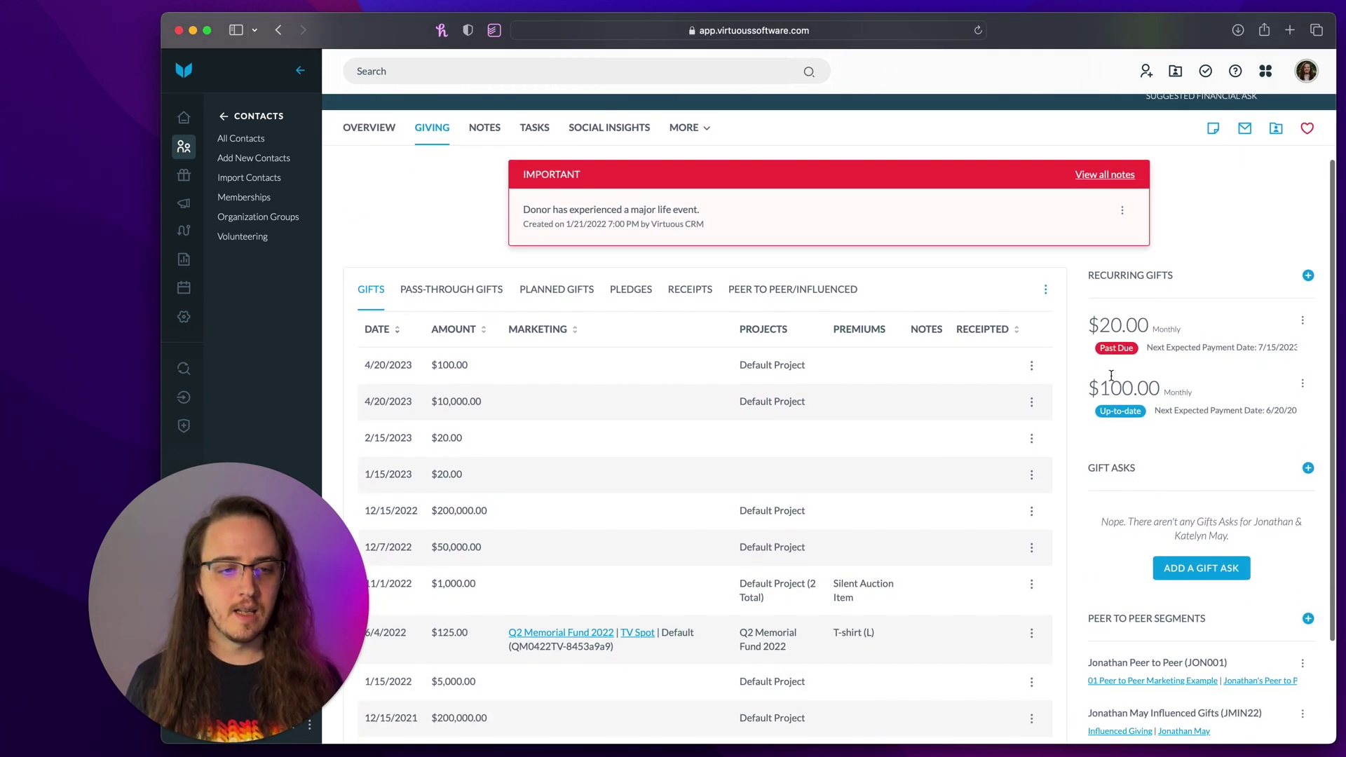
drag(1099, 325, 1222, 345)
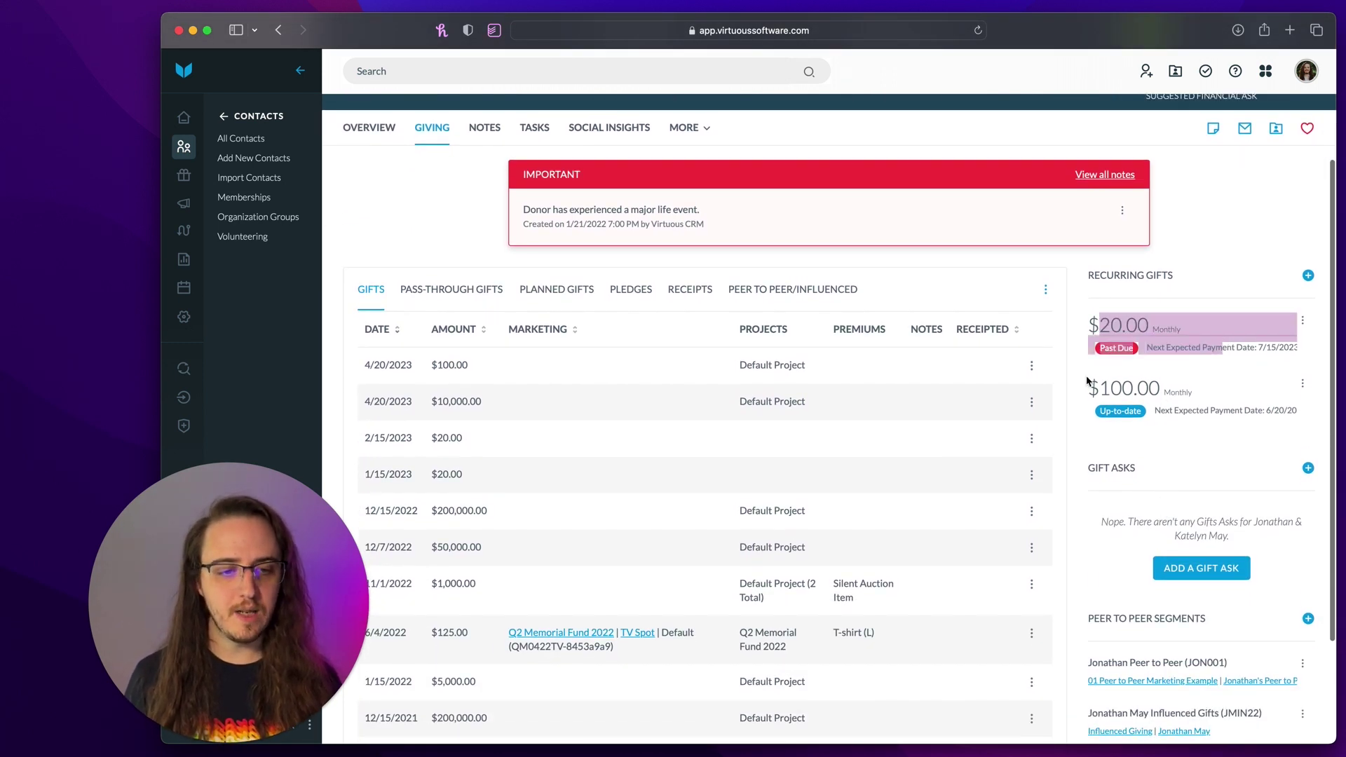
drag(1089, 383, 1189, 405)
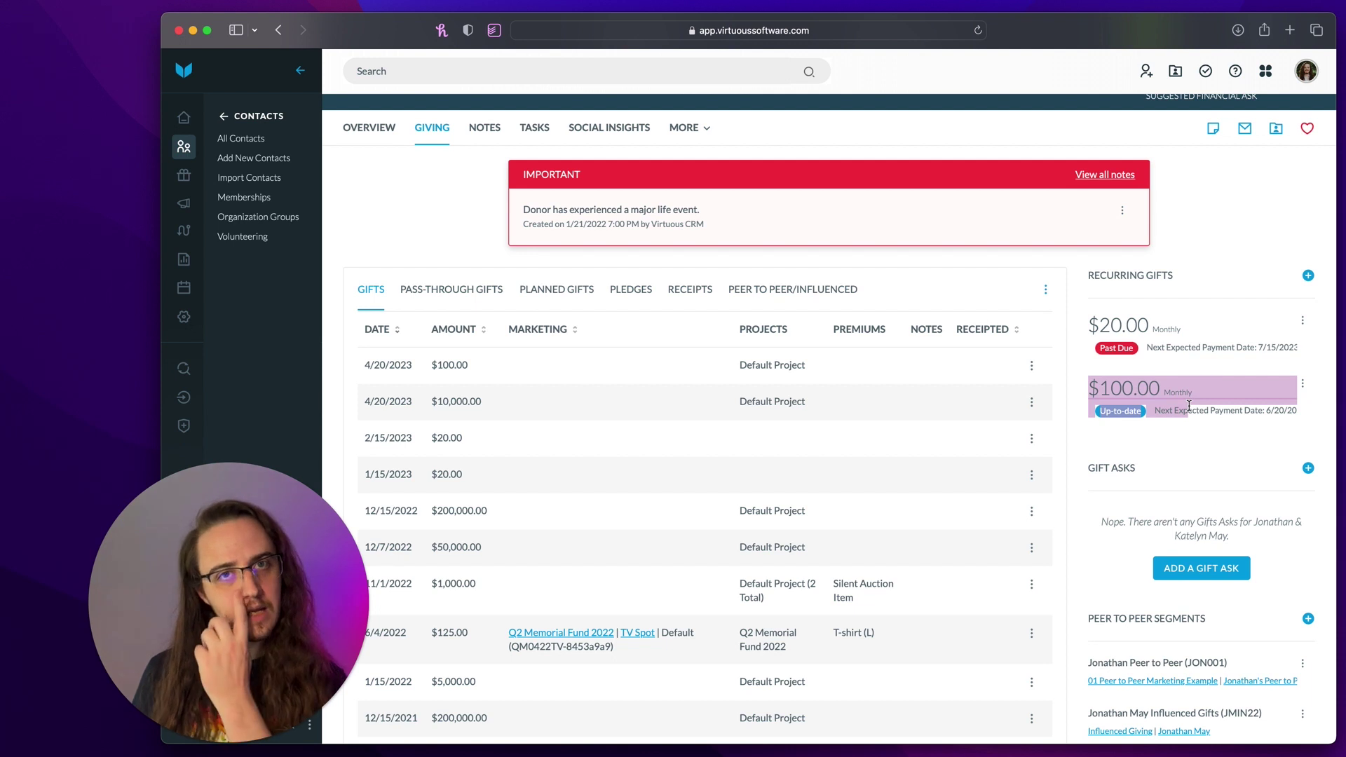
click(1243, 447)
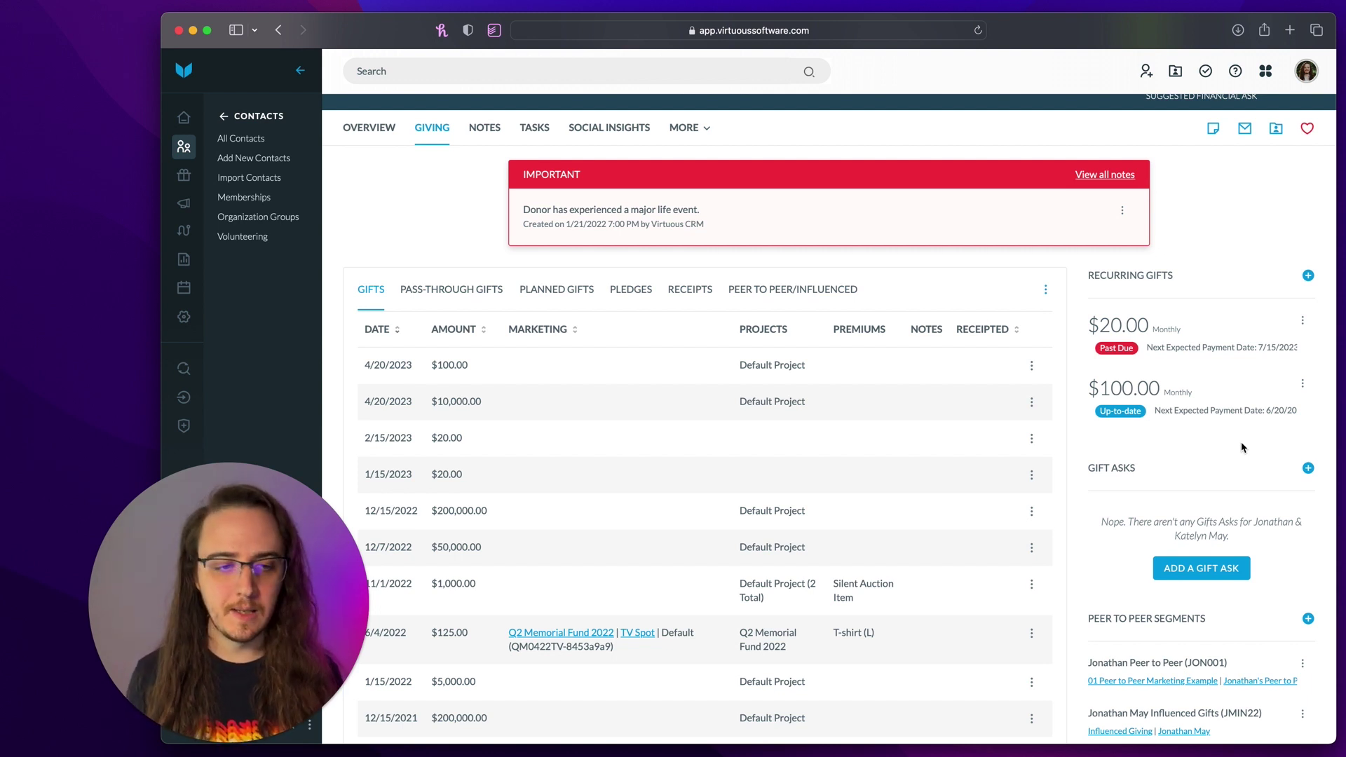
scroll(1132, 434, up, 3)
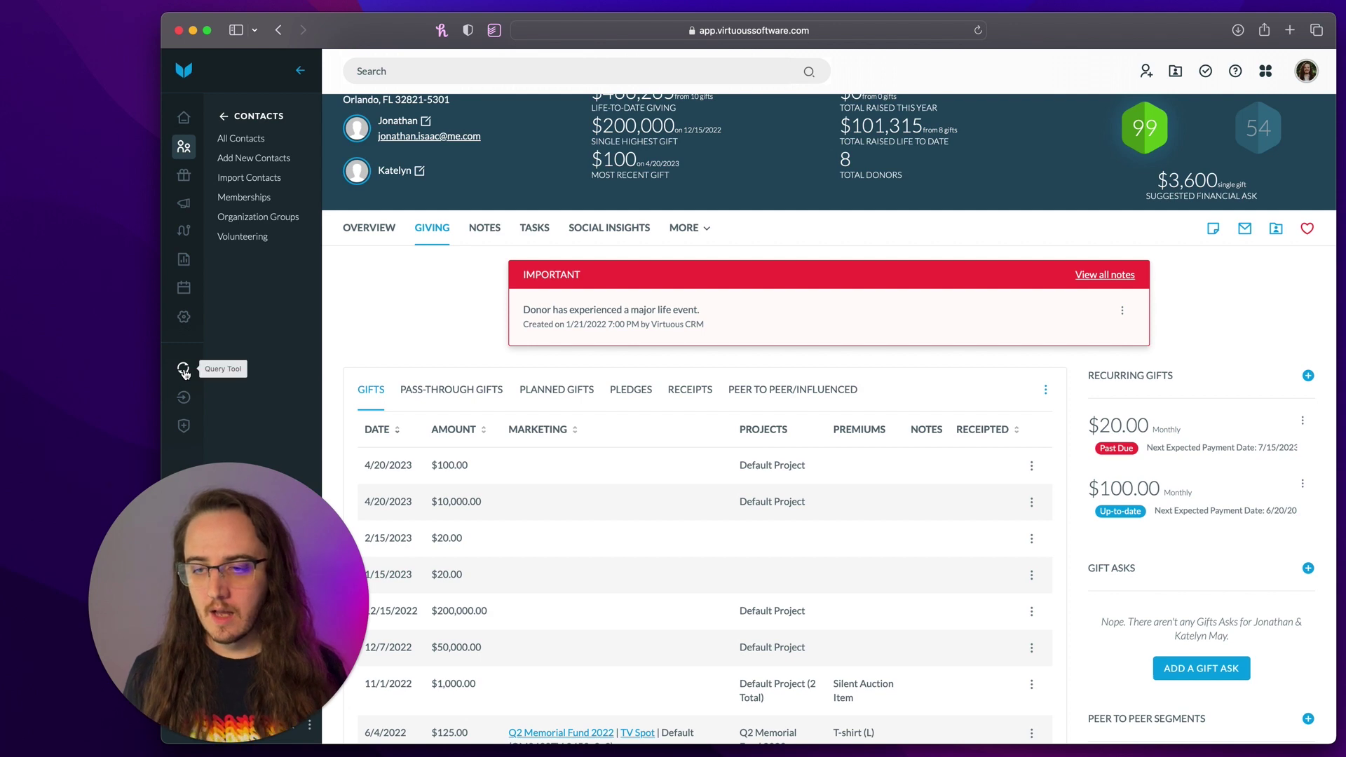
- Create and save a new query with the default Contact settings
click(183, 370)
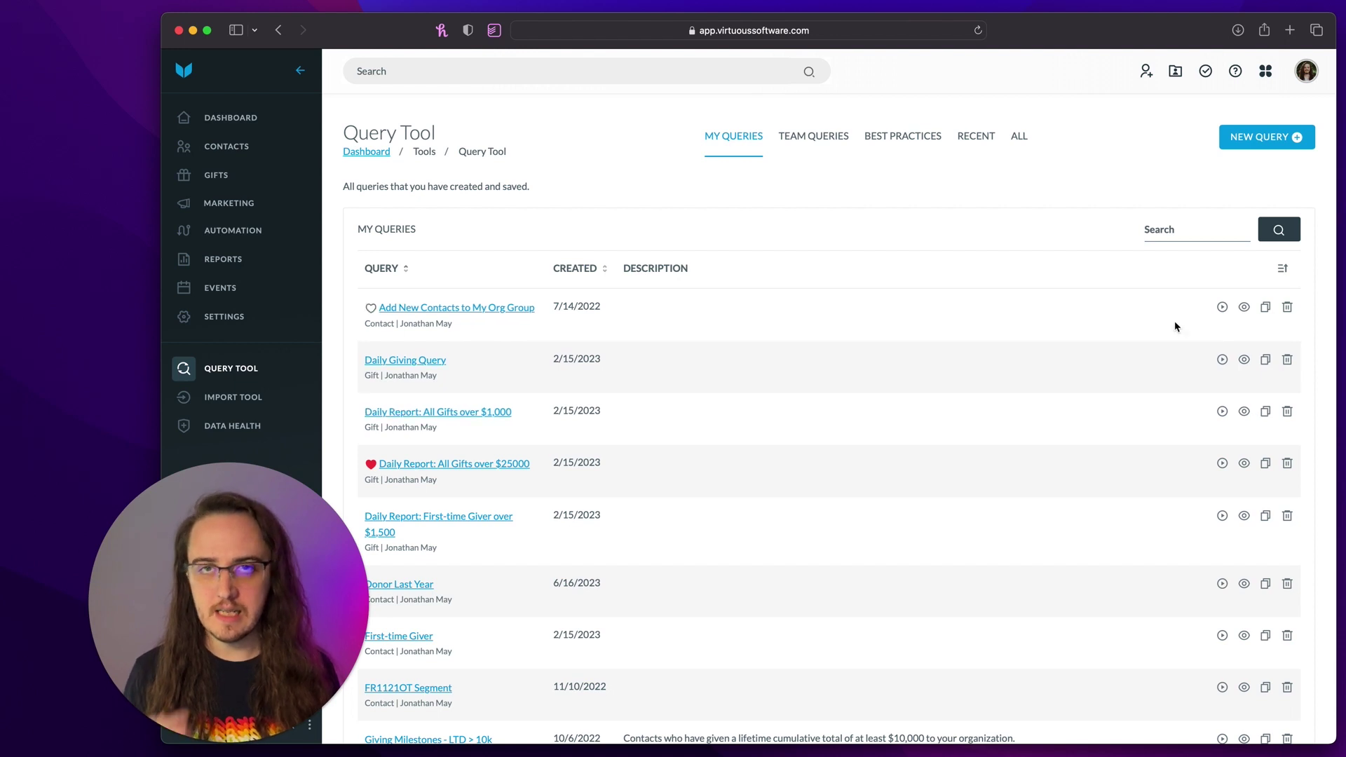
click(1280, 137)
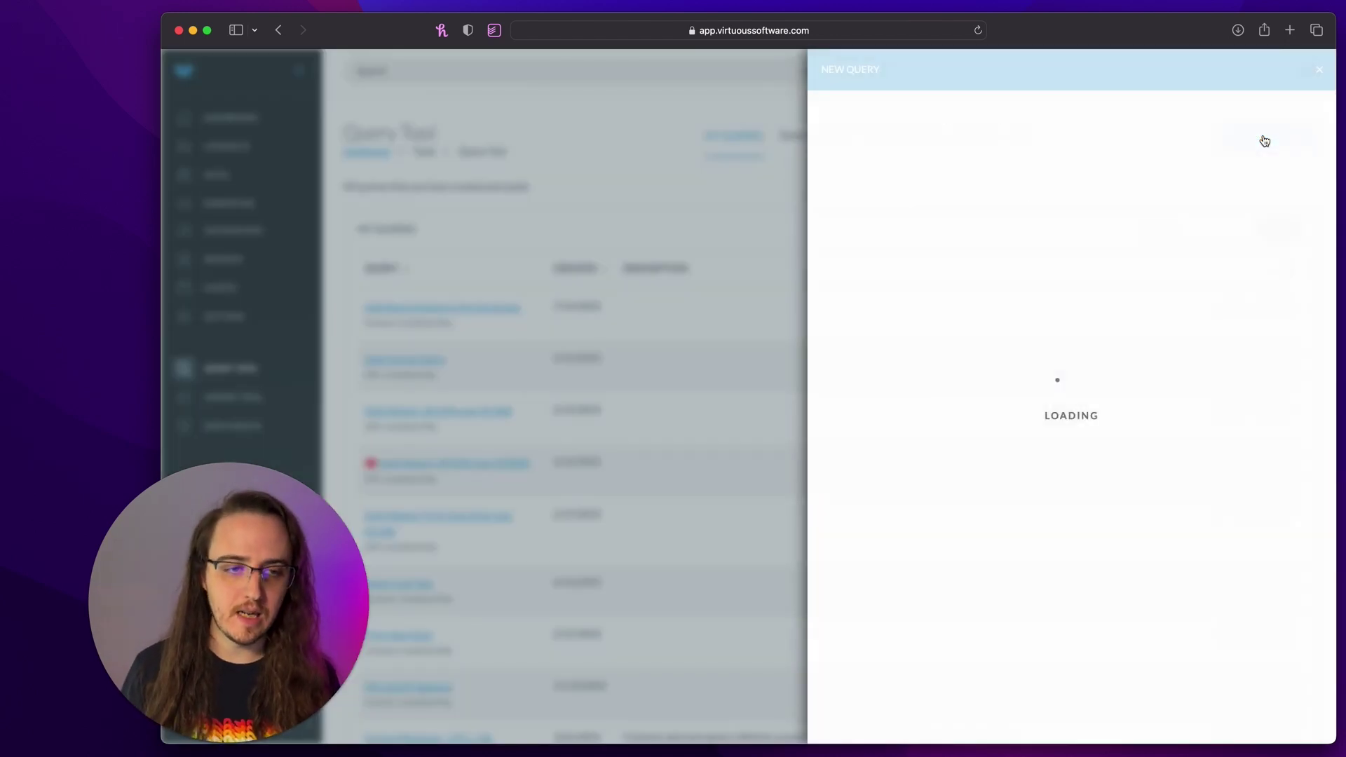
click(865, 717)
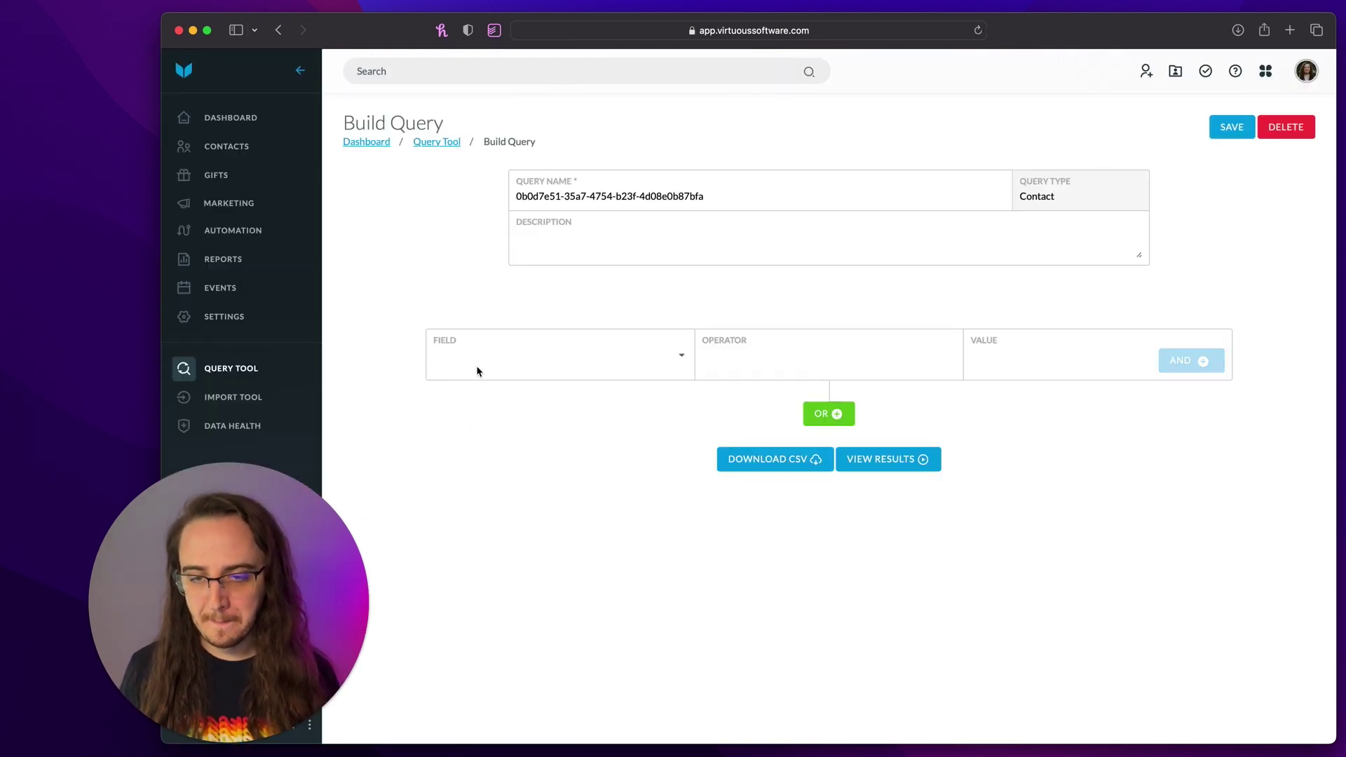
- Search the condition fields for 'recur', then go back to the saved queries list
click(471, 359)
text(rec)
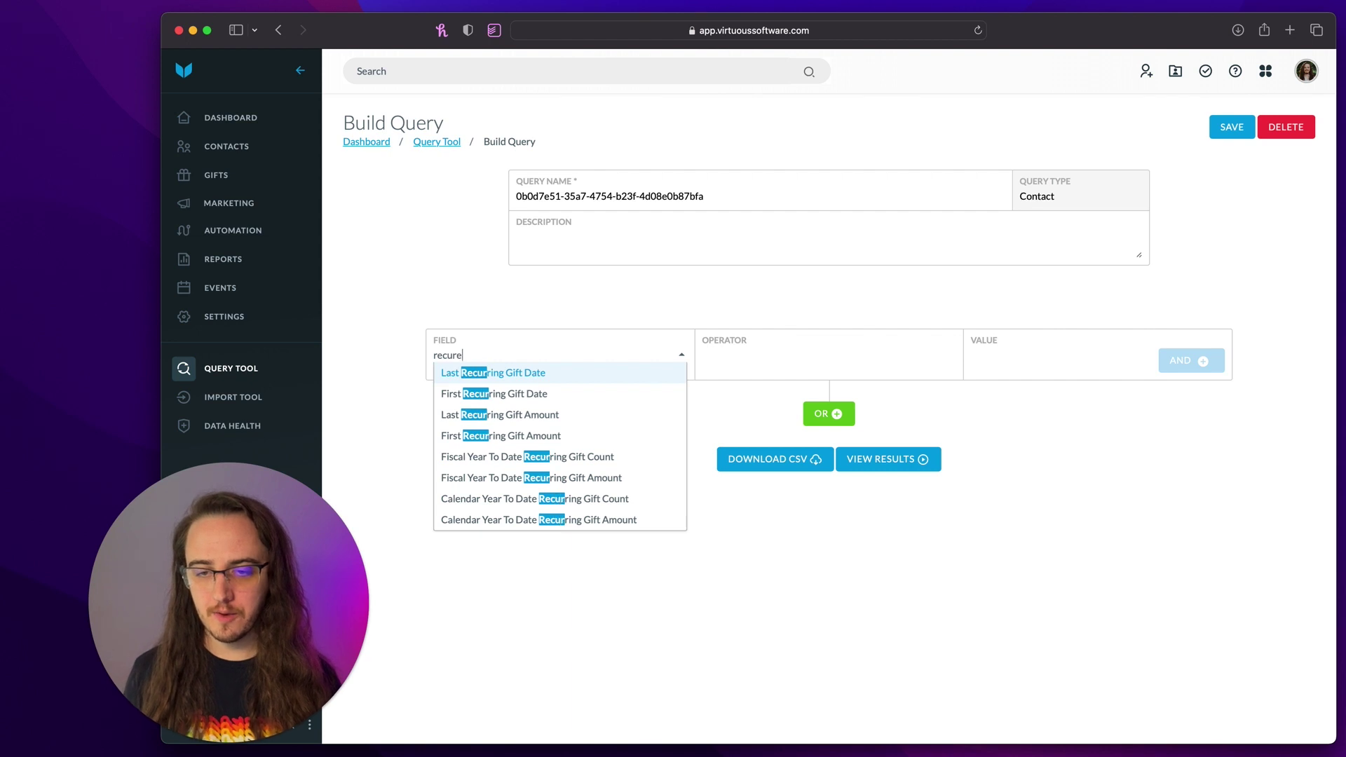
text(ur)
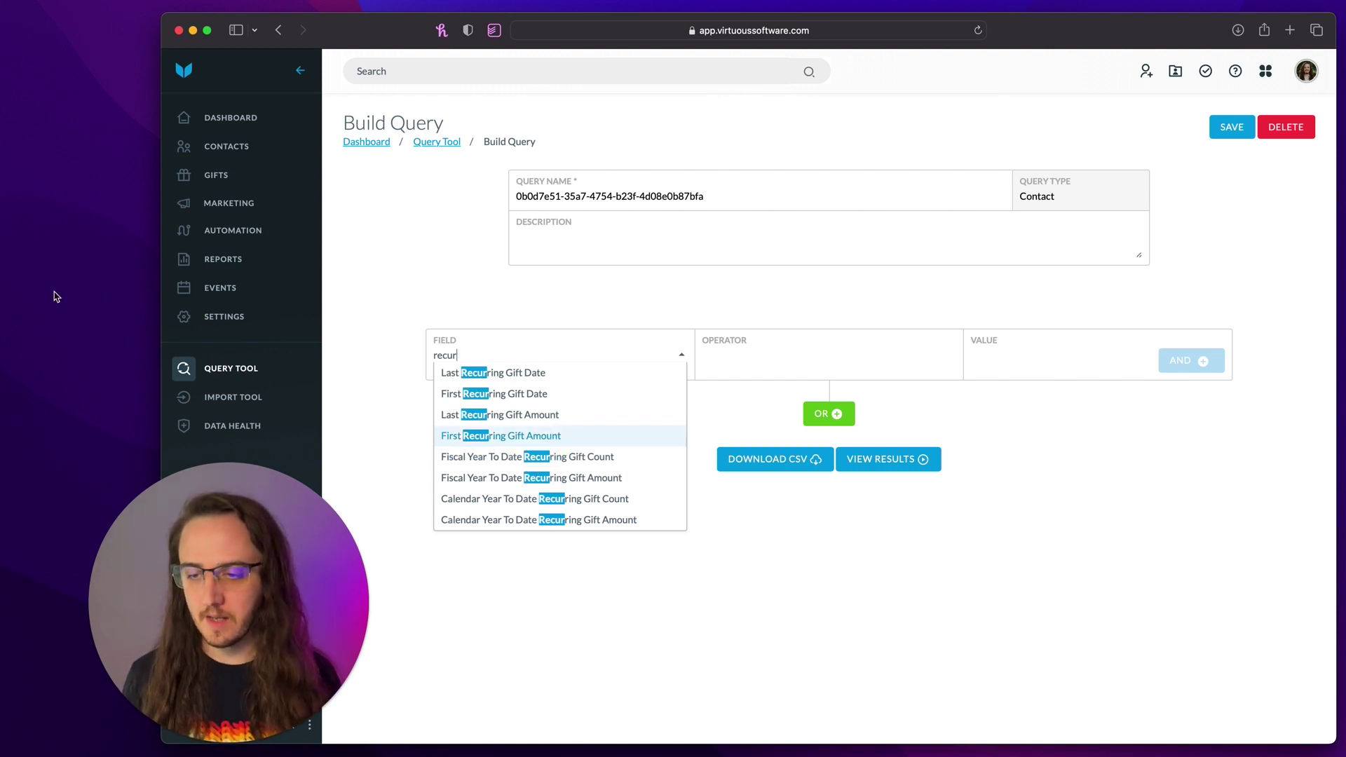
click(258, 371)
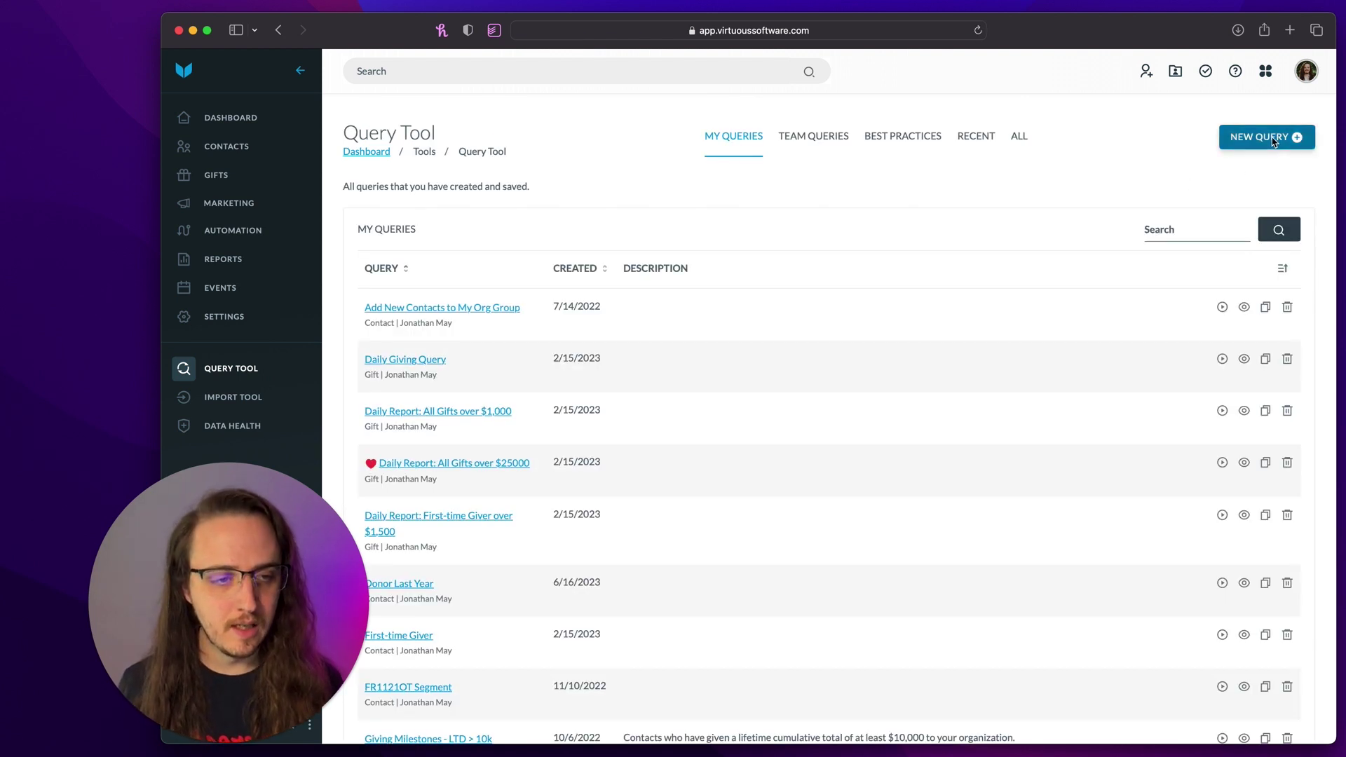
- Start a new query of type Recurring Gift, name it 'Active Recurring Gifts', and save it
click(1268, 138)
click(1169, 166)
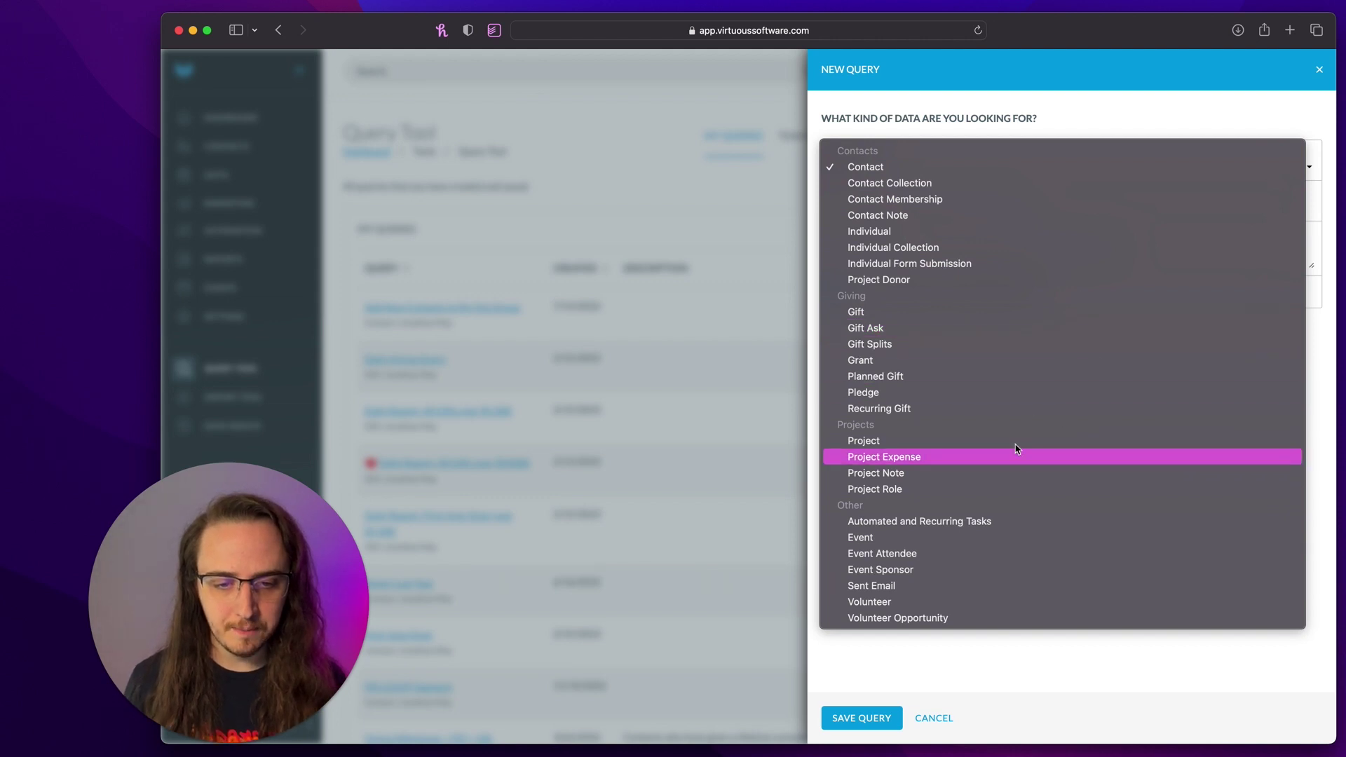
click(984, 408)
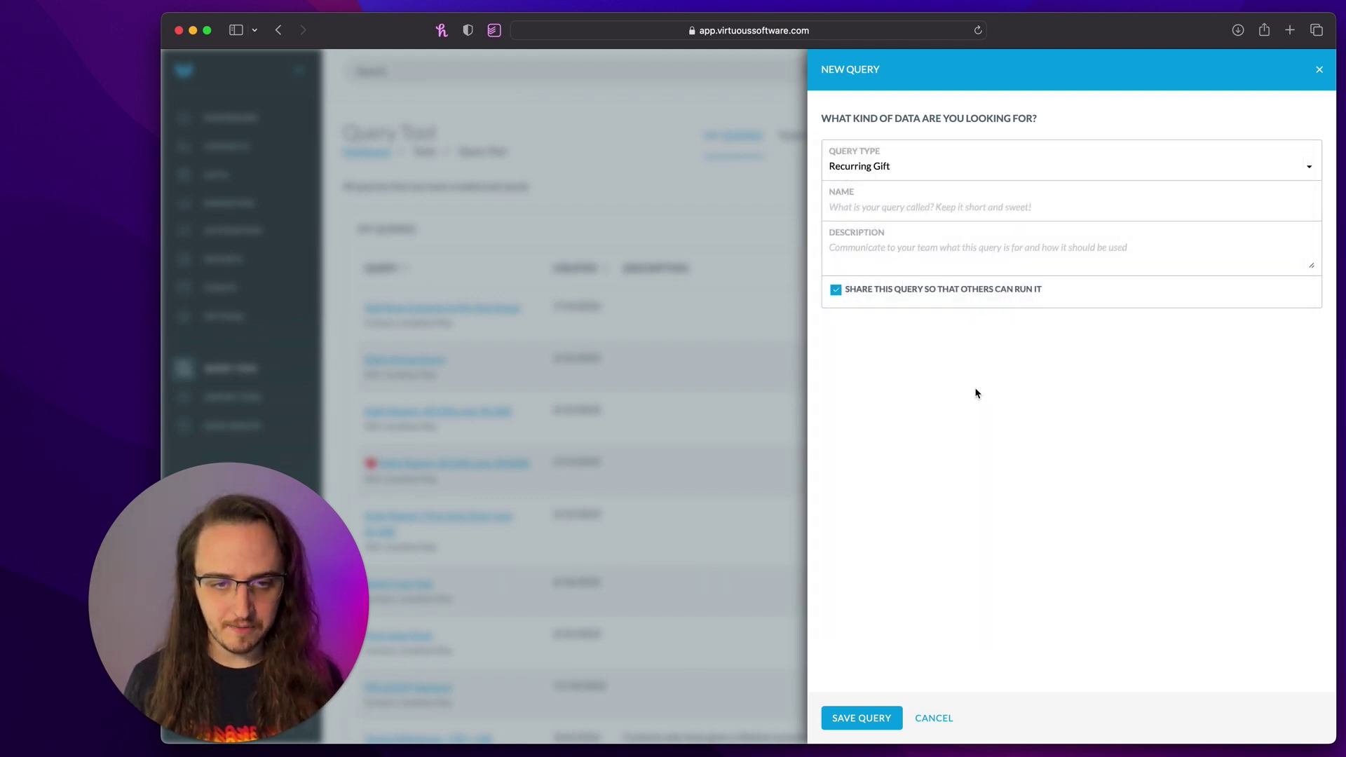
click(900, 204)
text(Active Reuc)
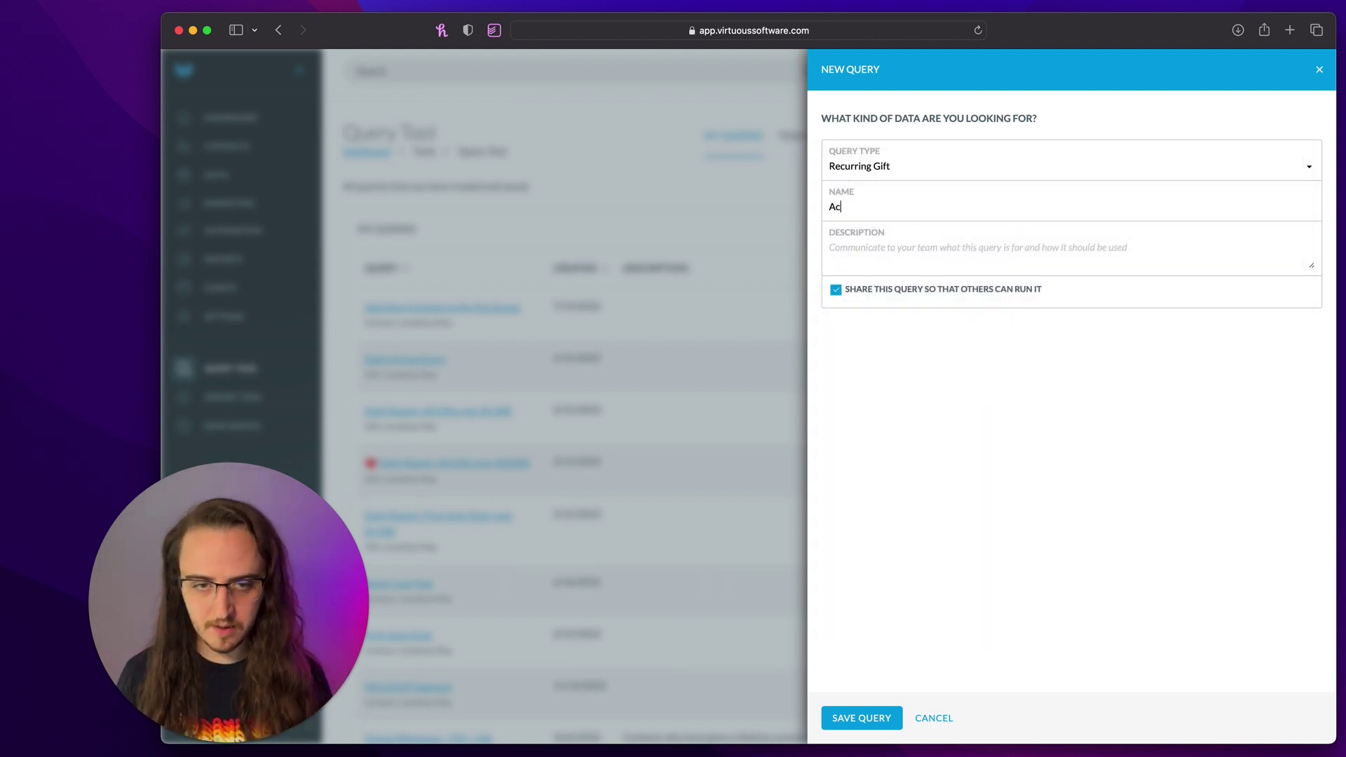
key(BackSpace)
key(BackSpace)
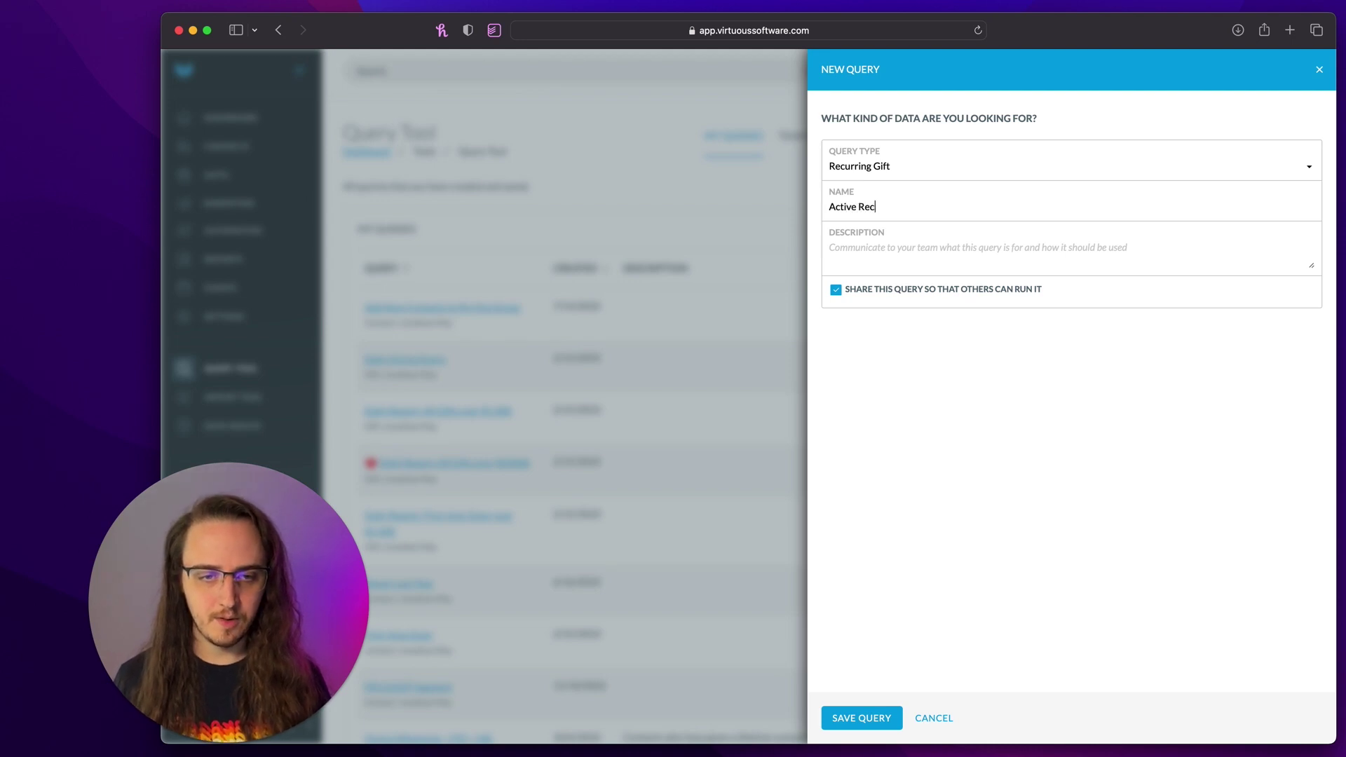
text(curring Gifts)
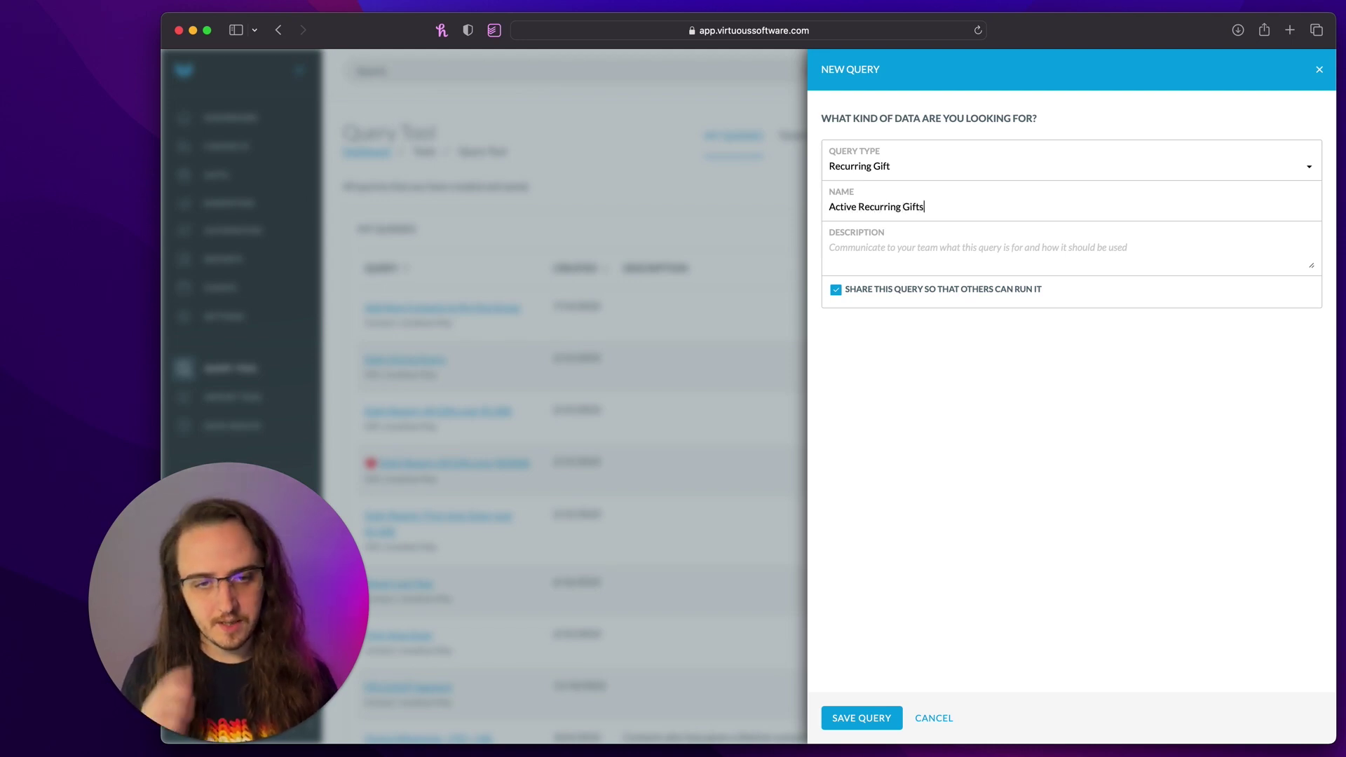
click(860, 719)
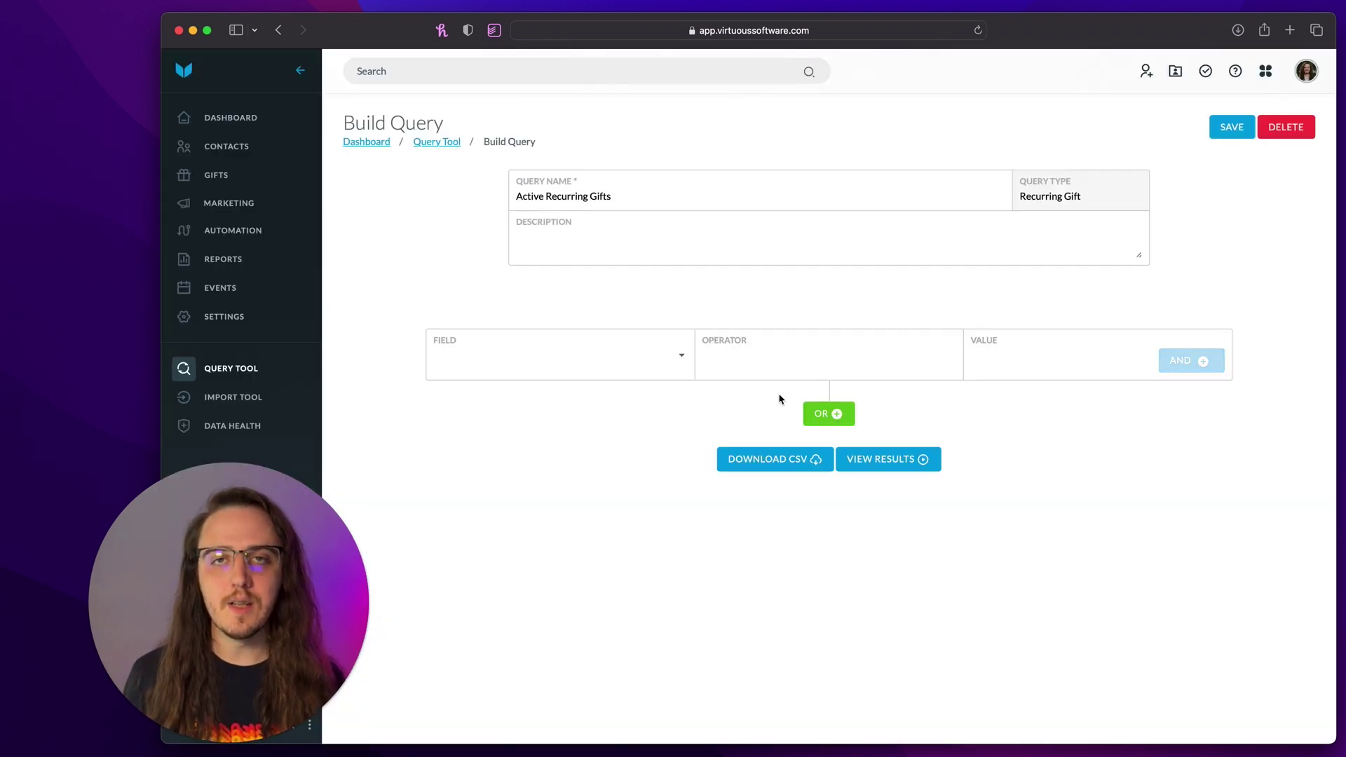
- Add the condition Status Is not Cancelled and join a new row with AND
click(523, 356)
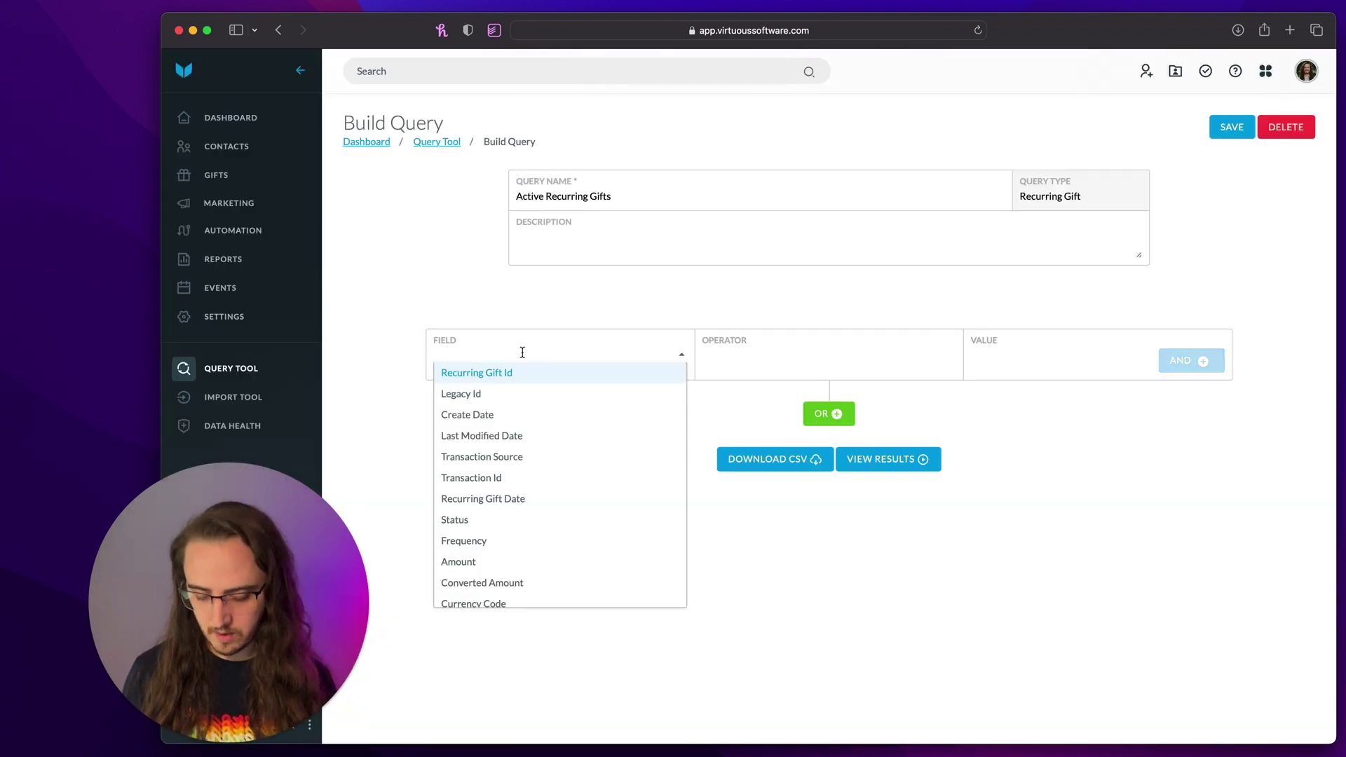
text(statu)
key(Return)
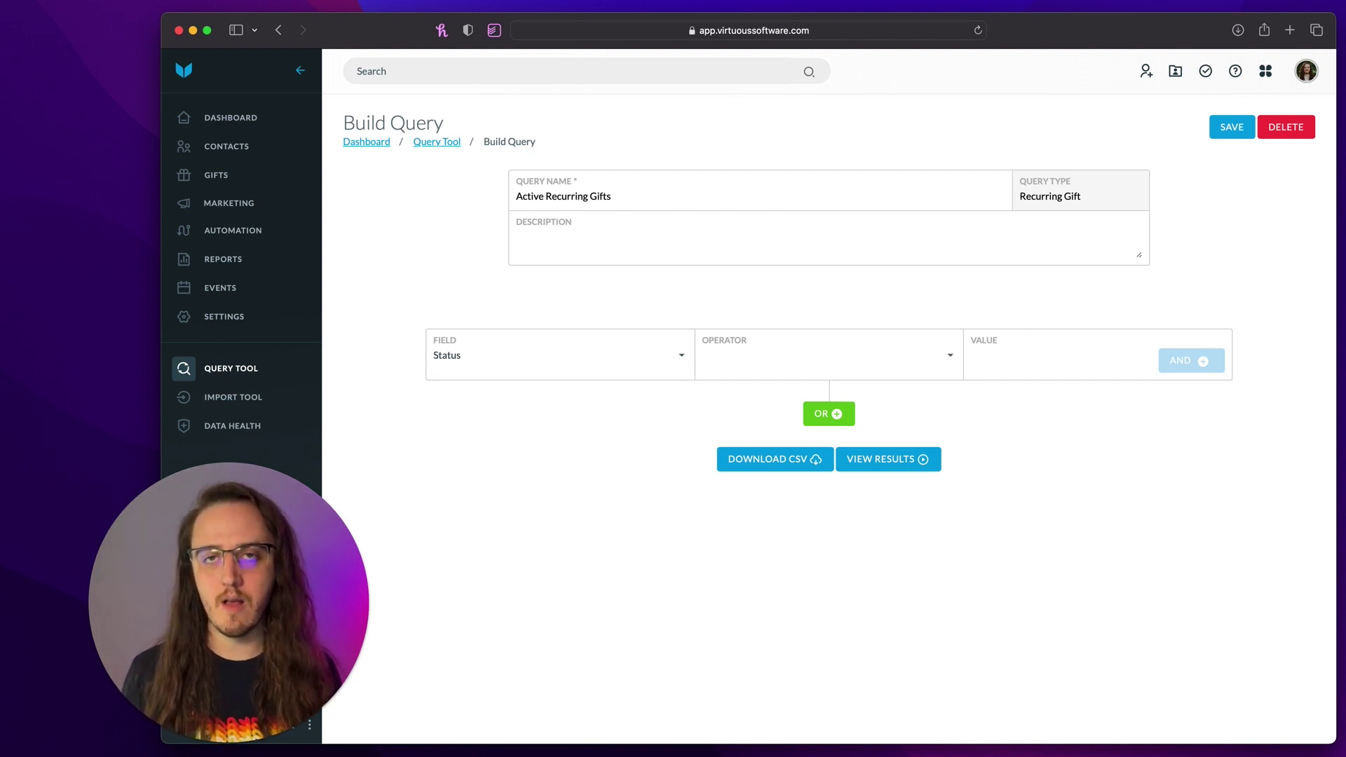
click(772, 357)
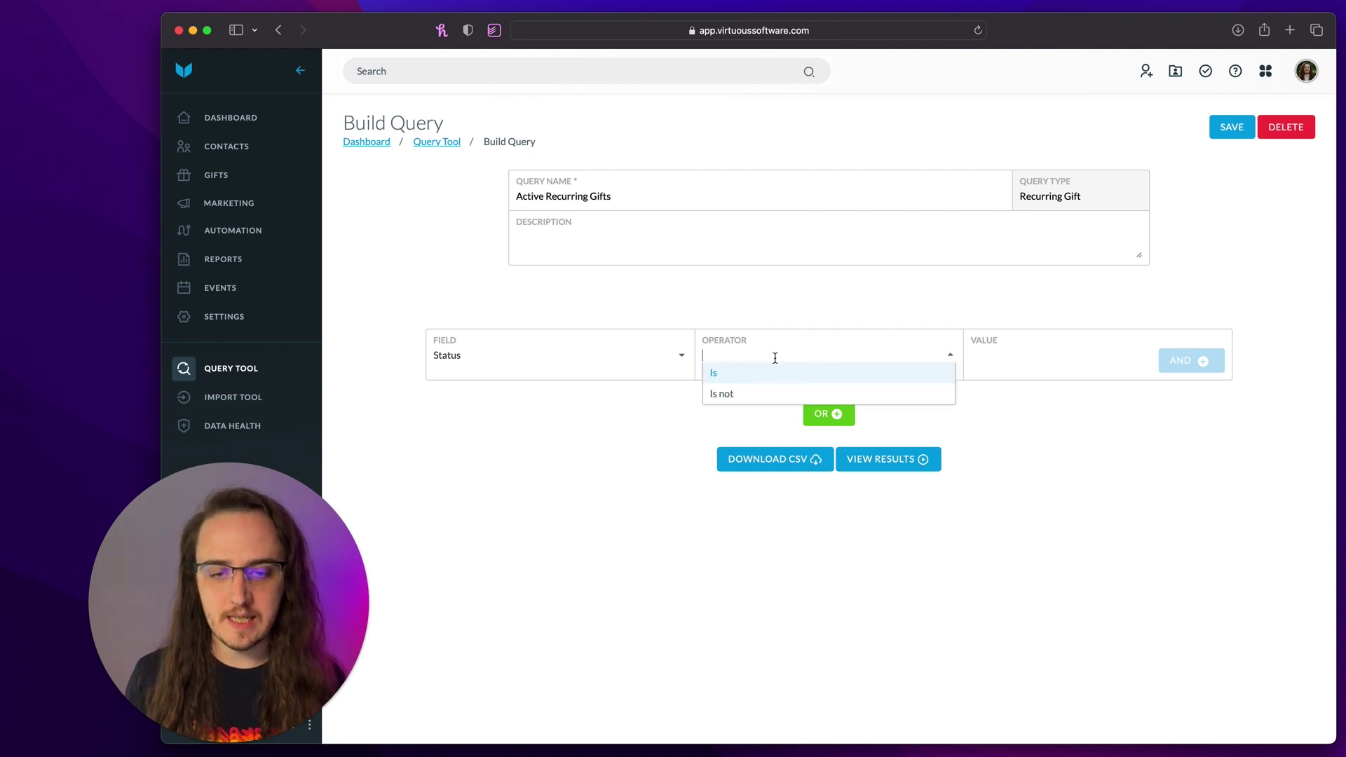
click(769, 397)
click(1050, 368)
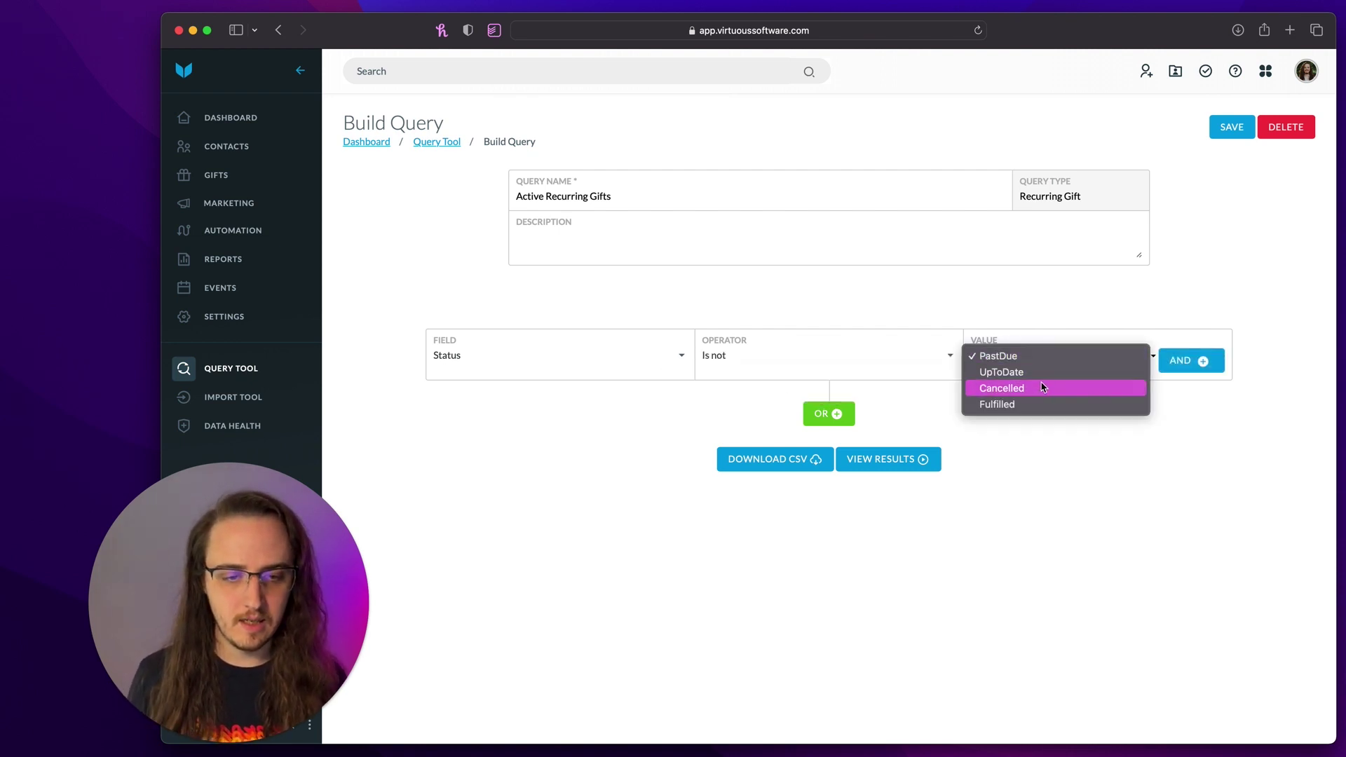
click(1043, 385)
click(1178, 363)
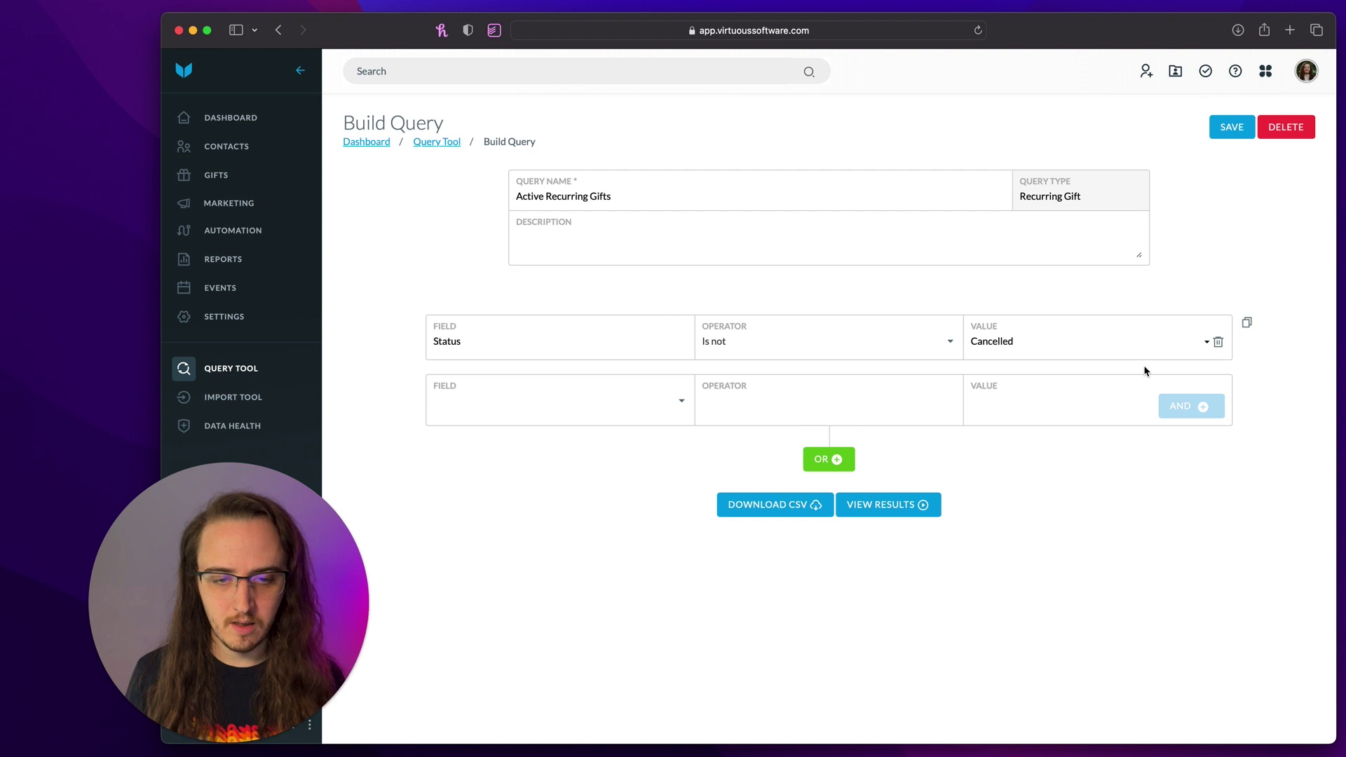
- Add a second condition, Status Is not Fulfilled, followed by another AND row
click(566, 399)
text(stat)
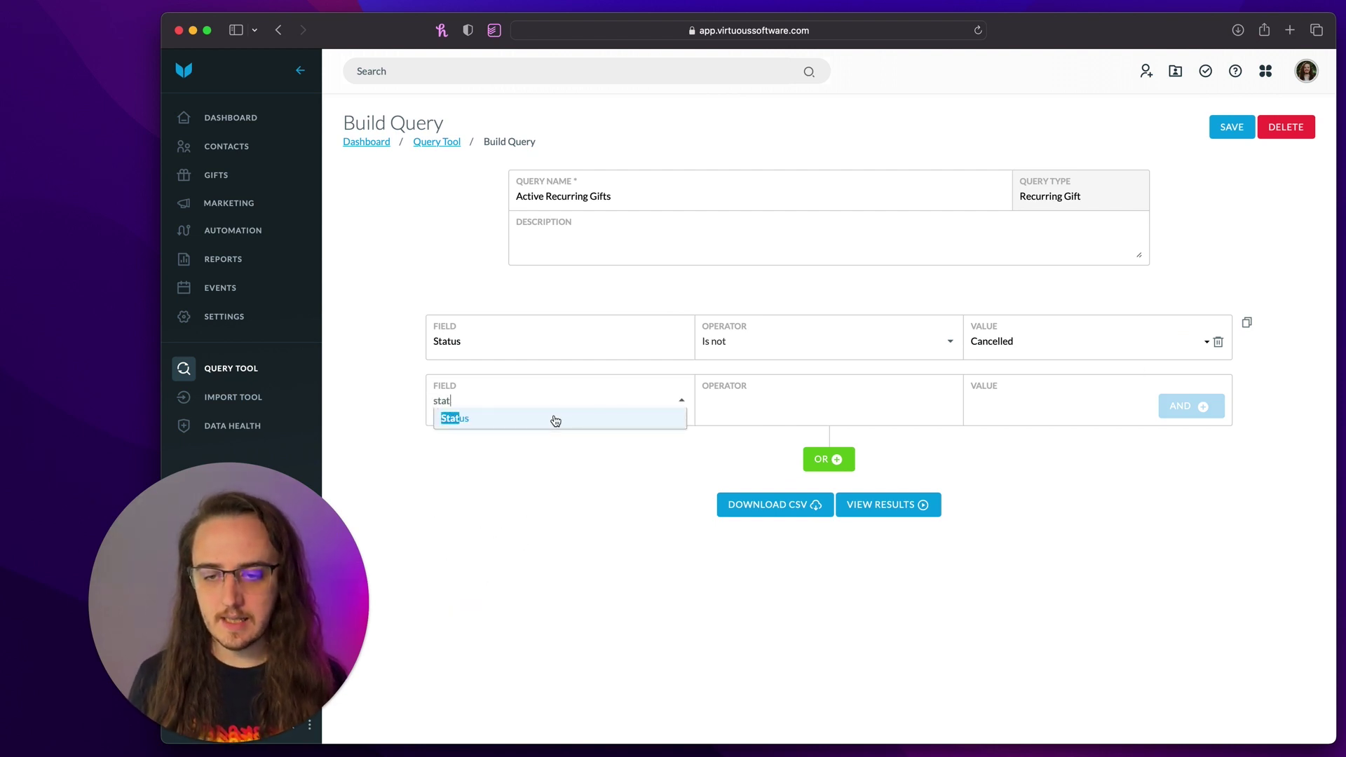
click(553, 417)
click(770, 395)
click(770, 440)
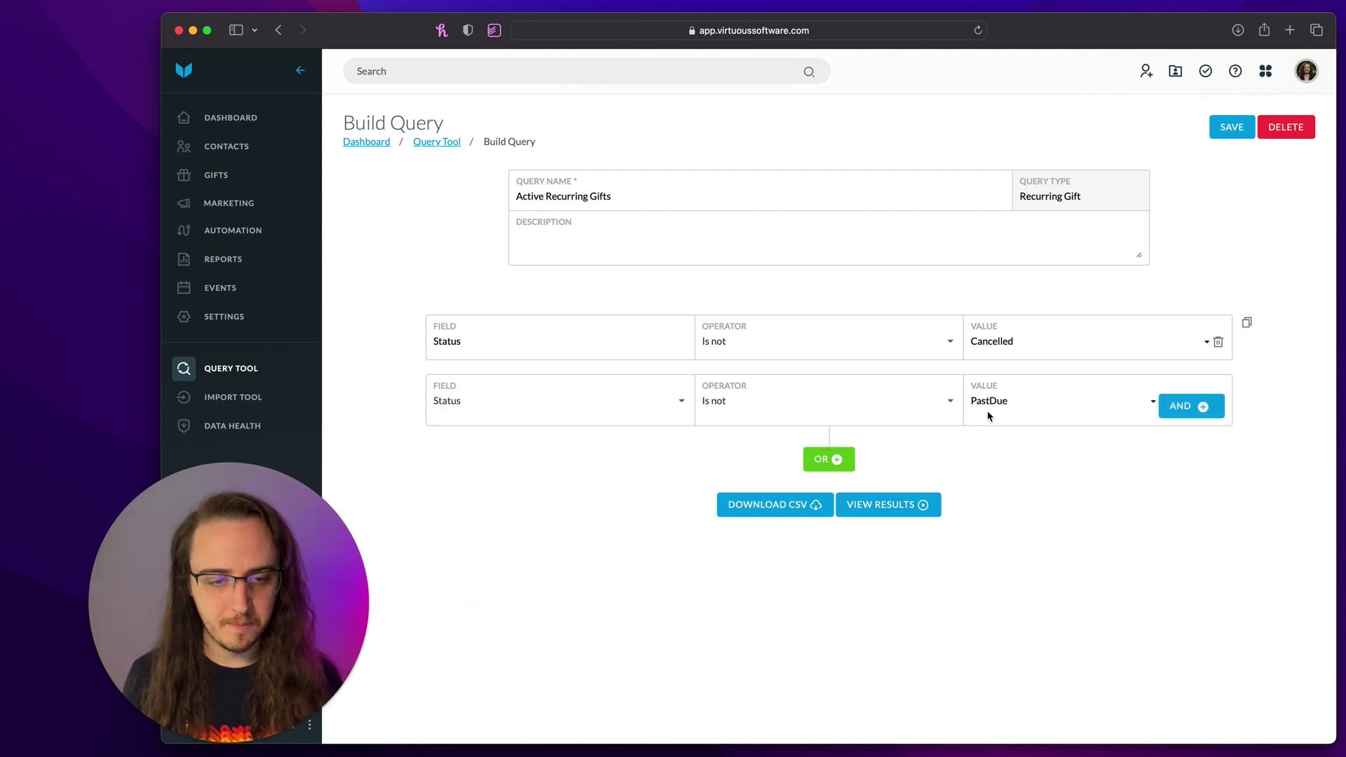
click(1001, 394)
click(1001, 449)
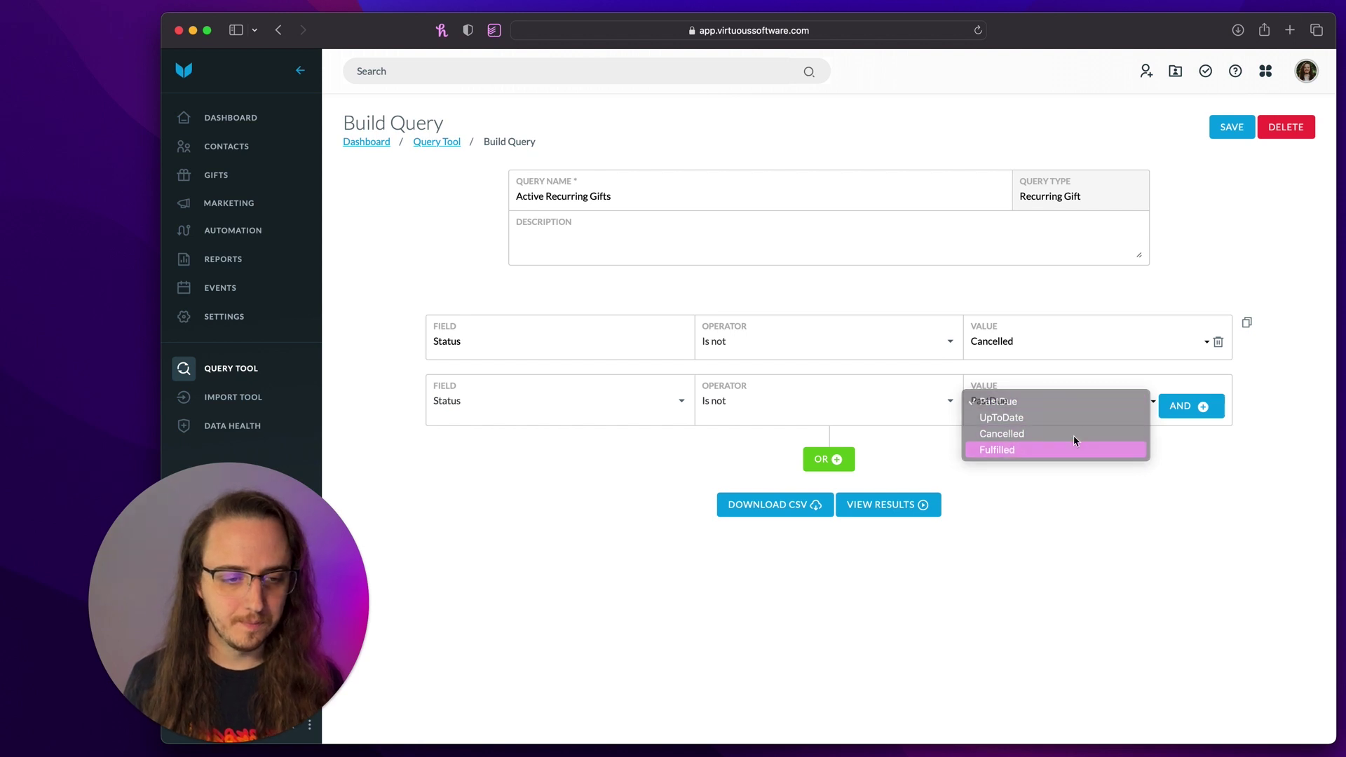
click(1202, 415)
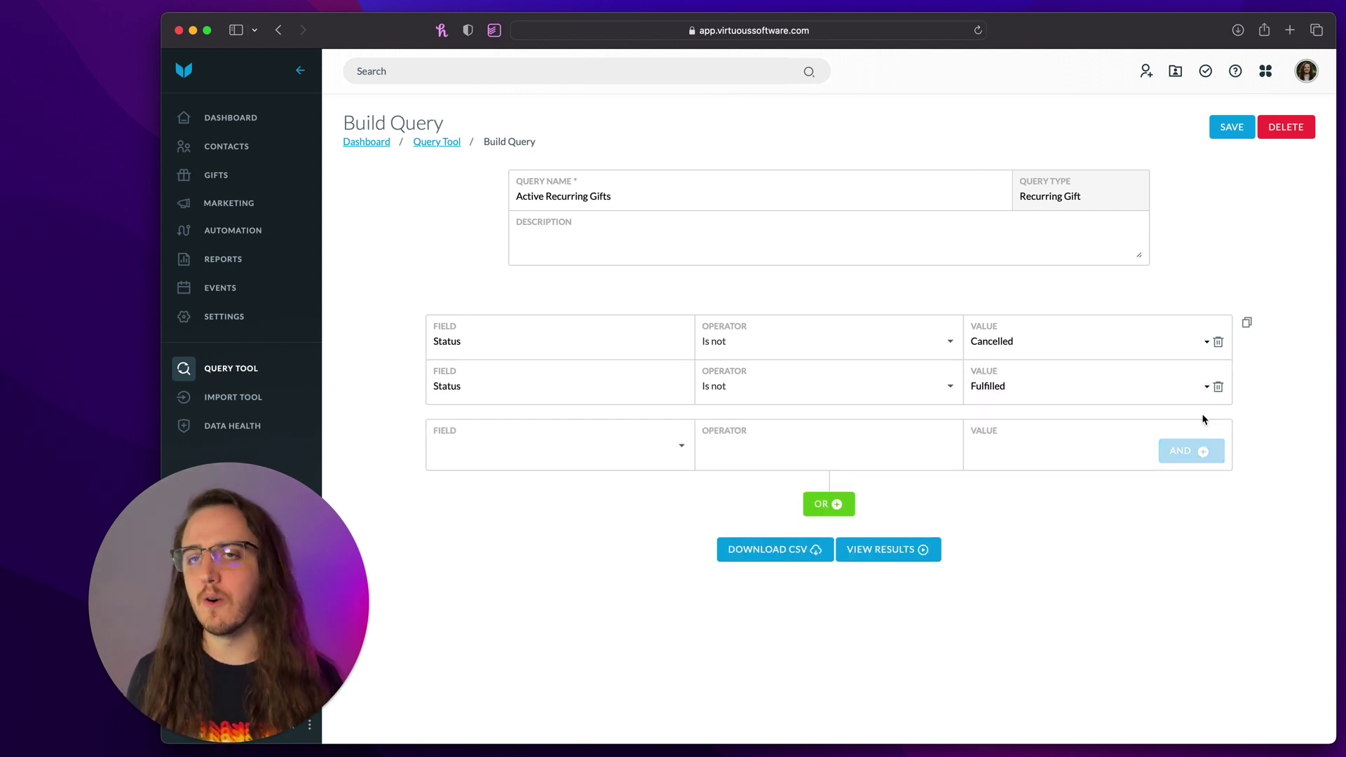
- Save Active Recurring Gifts and view its results listing 345 recurring gifts
click(861, 550)
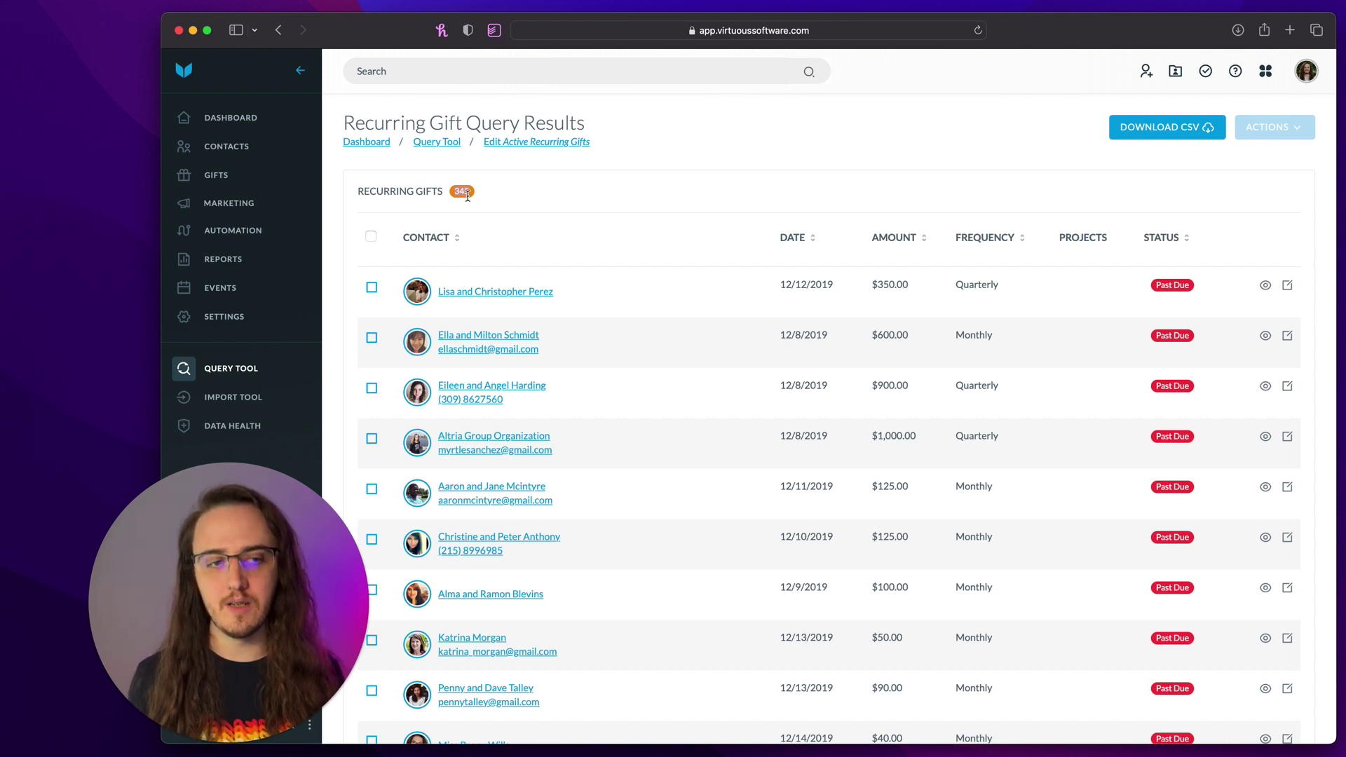
- Create and save a new query named 'Active Recurring Supporters'
click(245, 368)
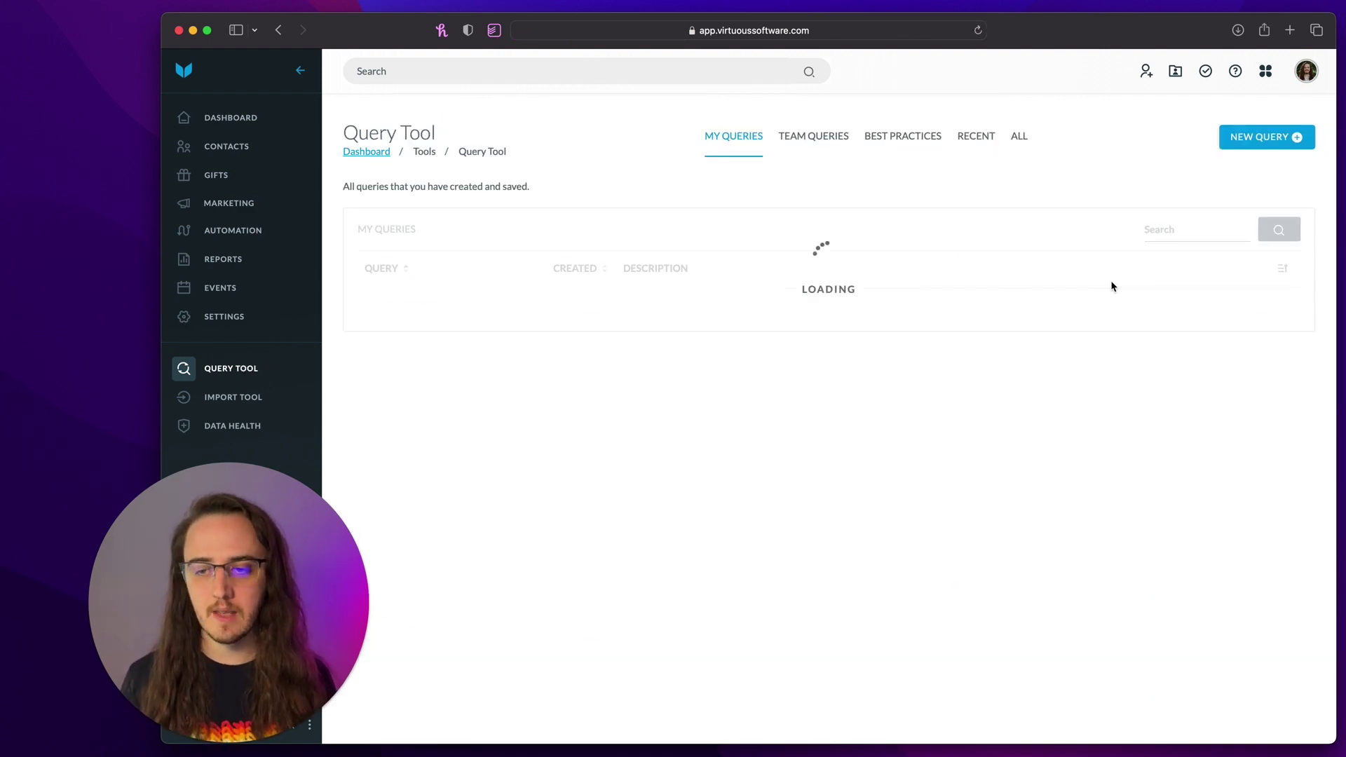
click(1271, 141)
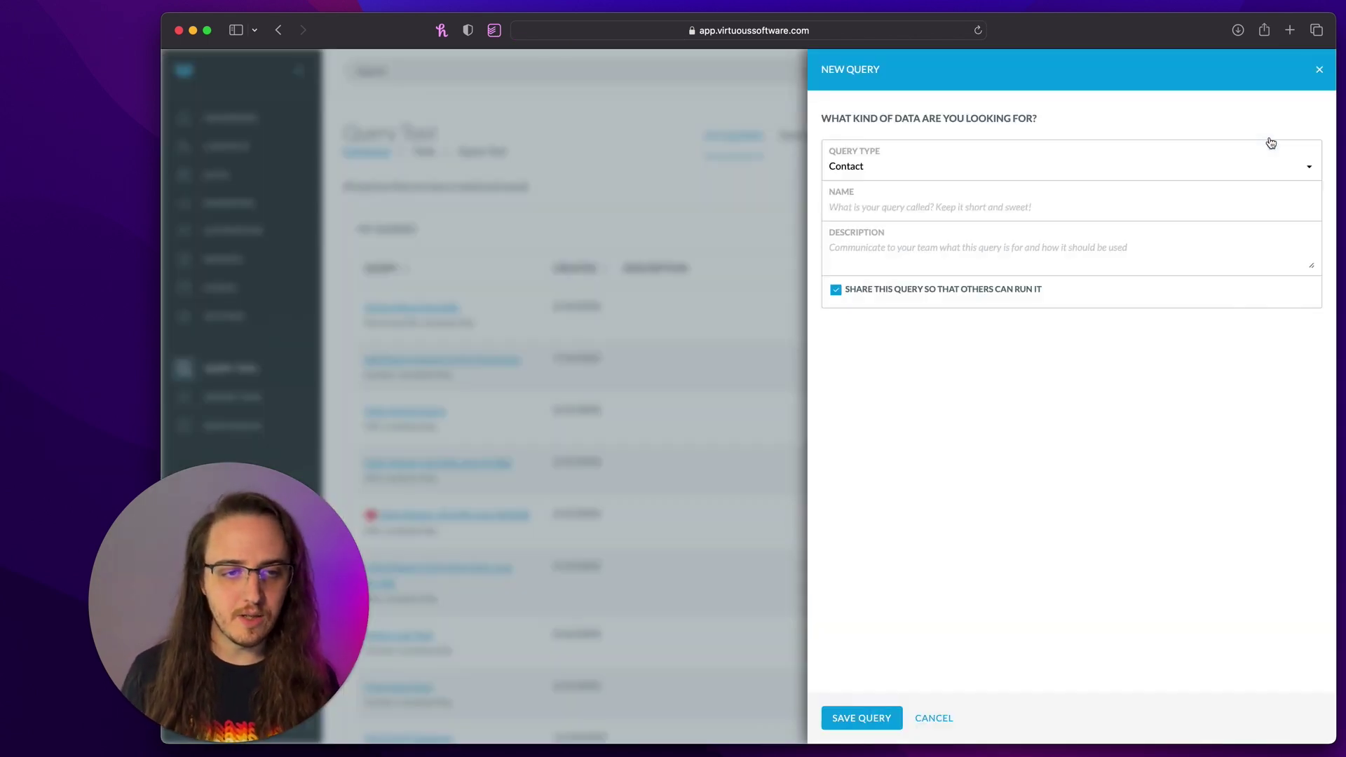
click(1000, 203)
text(Activ)
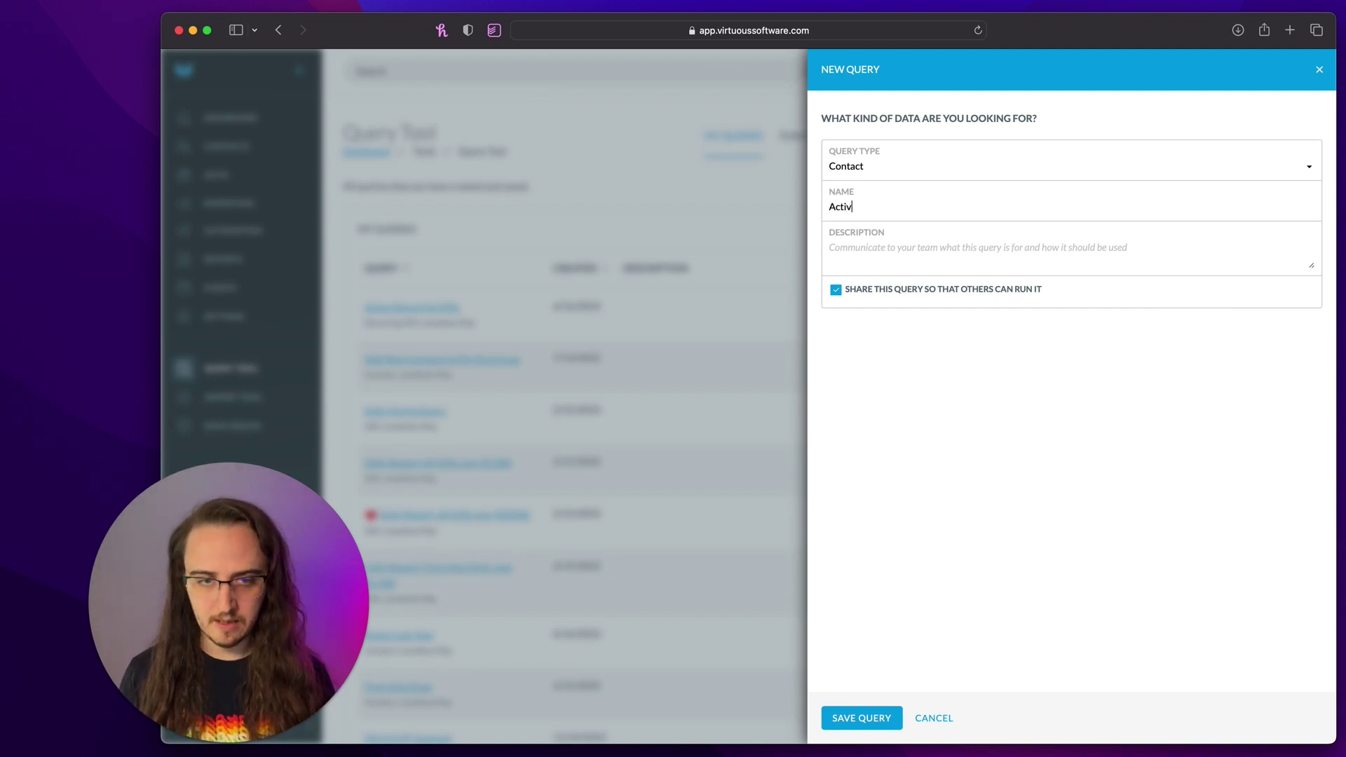
text(e Recurring S)
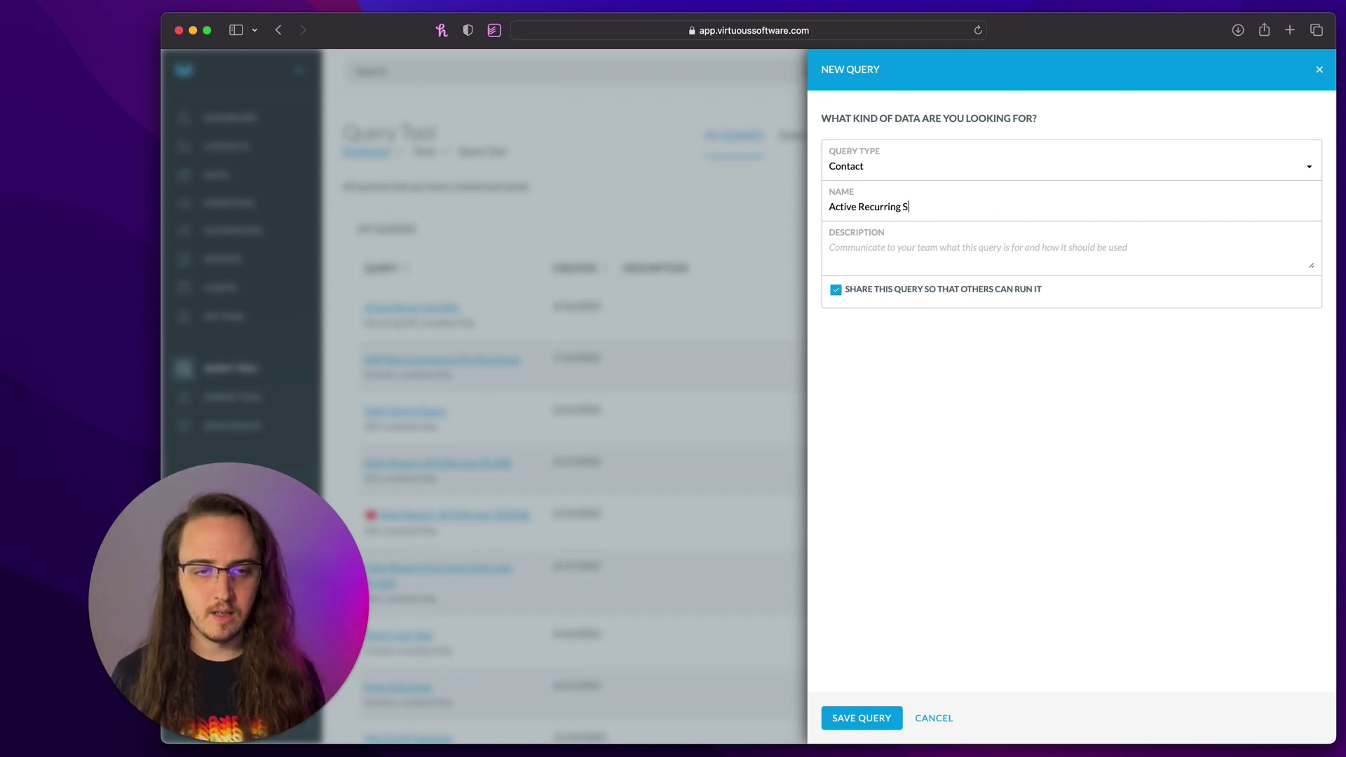
text(upporters)
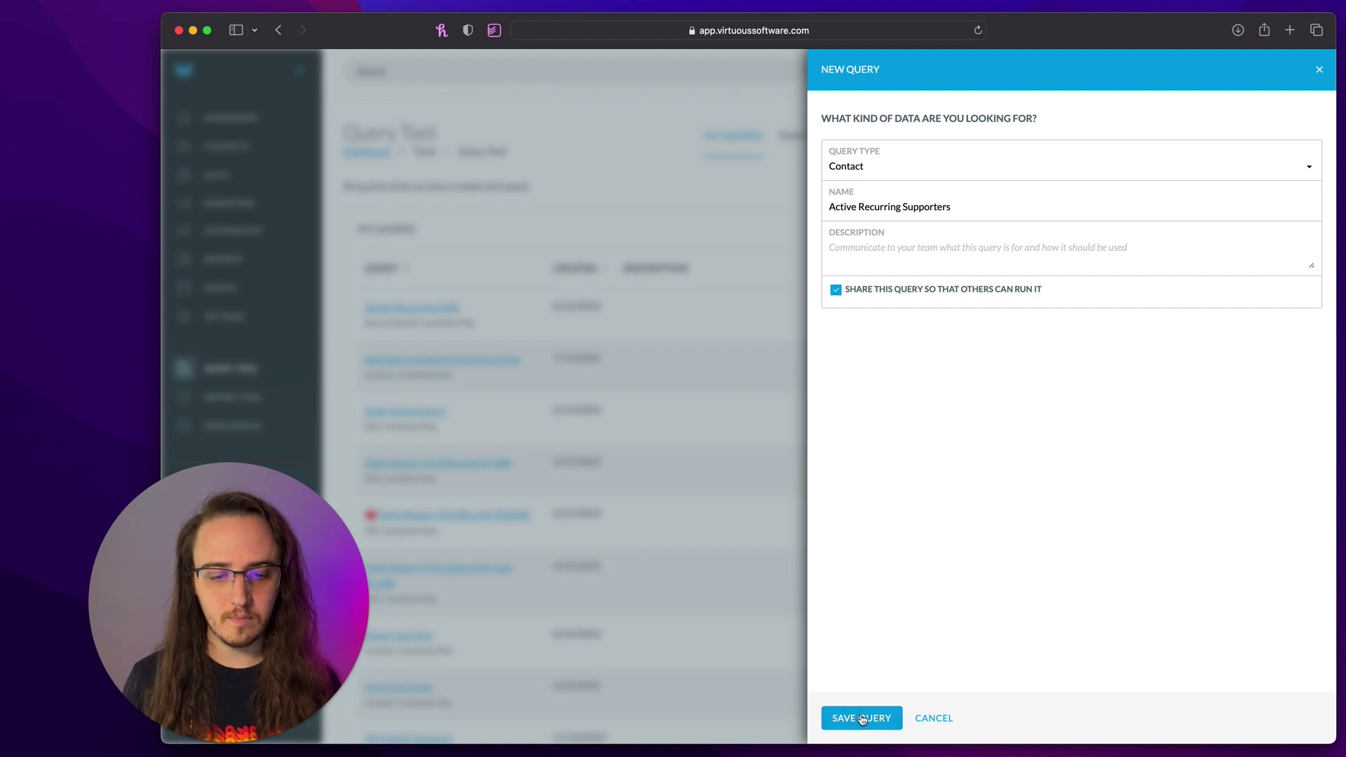
click(862, 719)
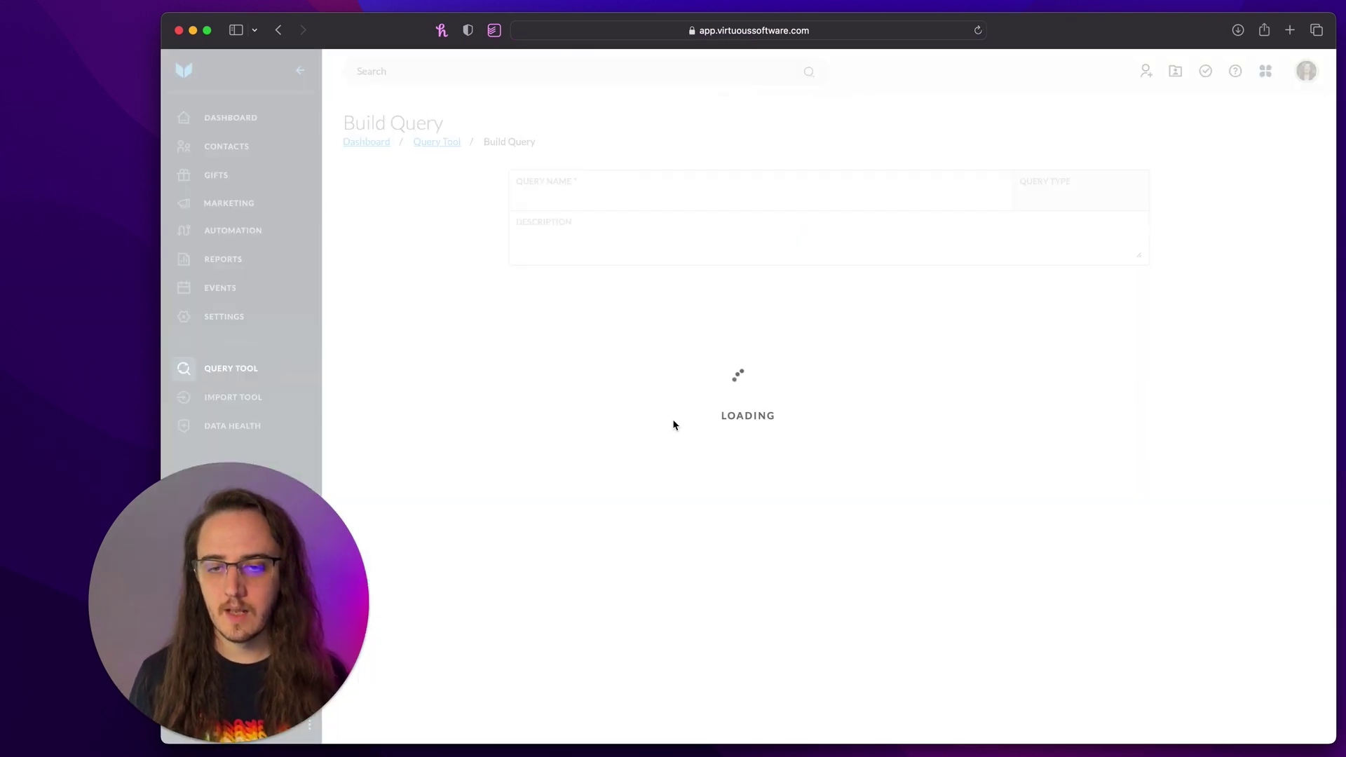
- Add the condition Contacts In Active Recurring Gifts and view the 153 resulting contacts
click(532, 364)
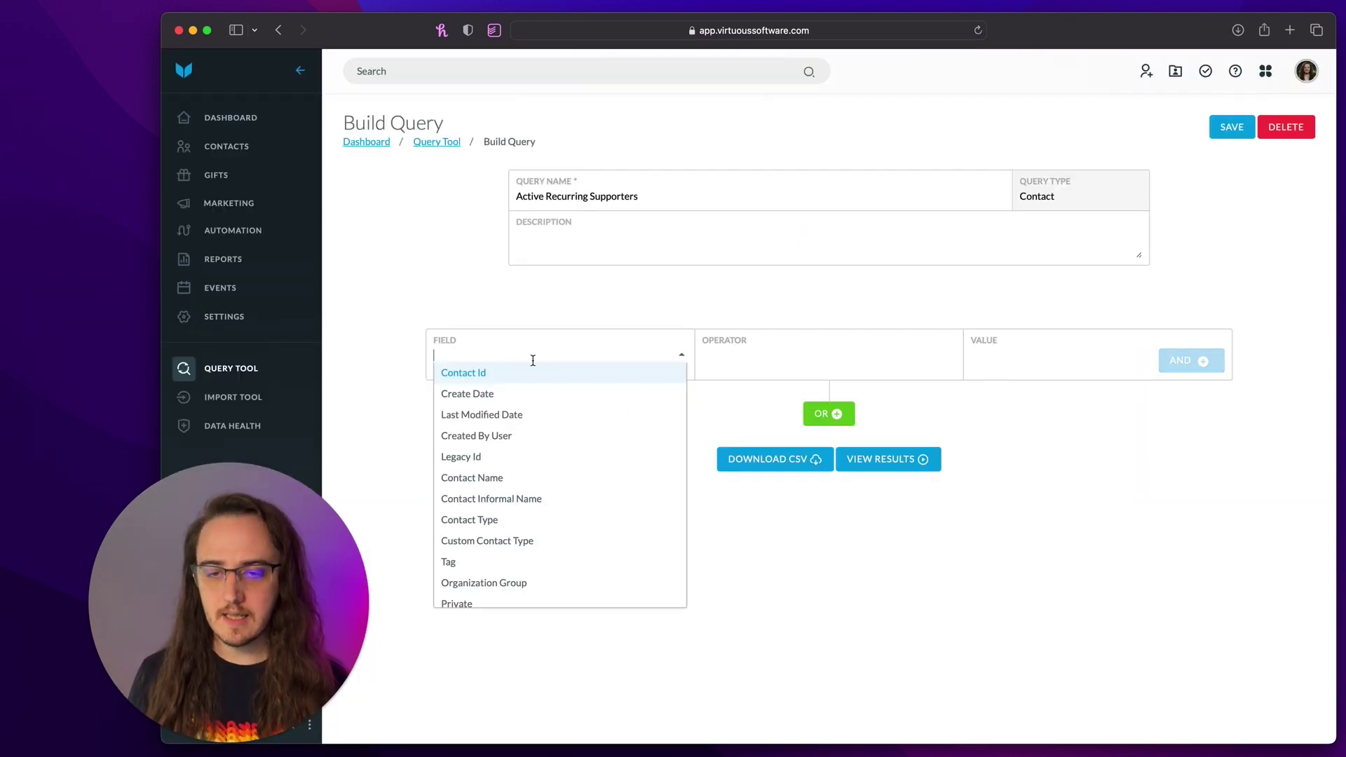
text(contacts)
click(461, 363)
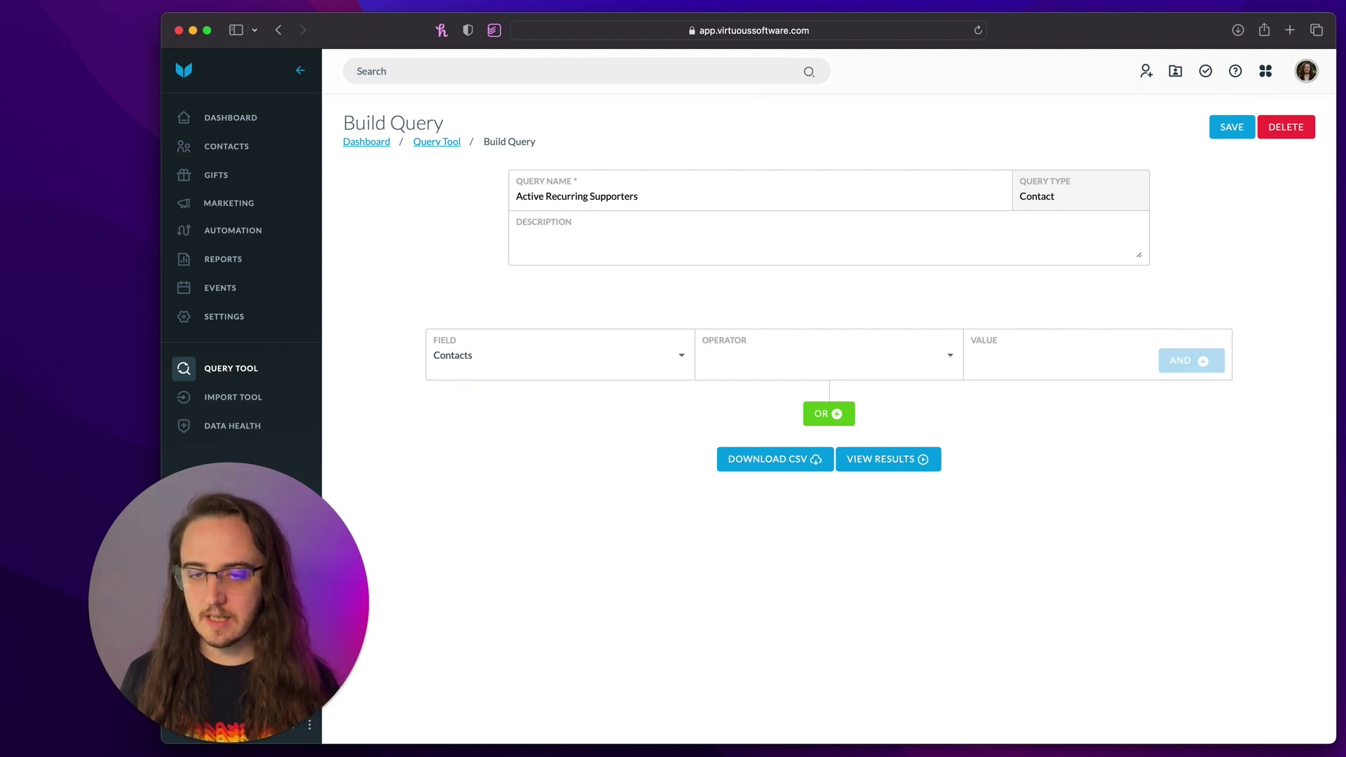
click(913, 355)
click(906, 369)
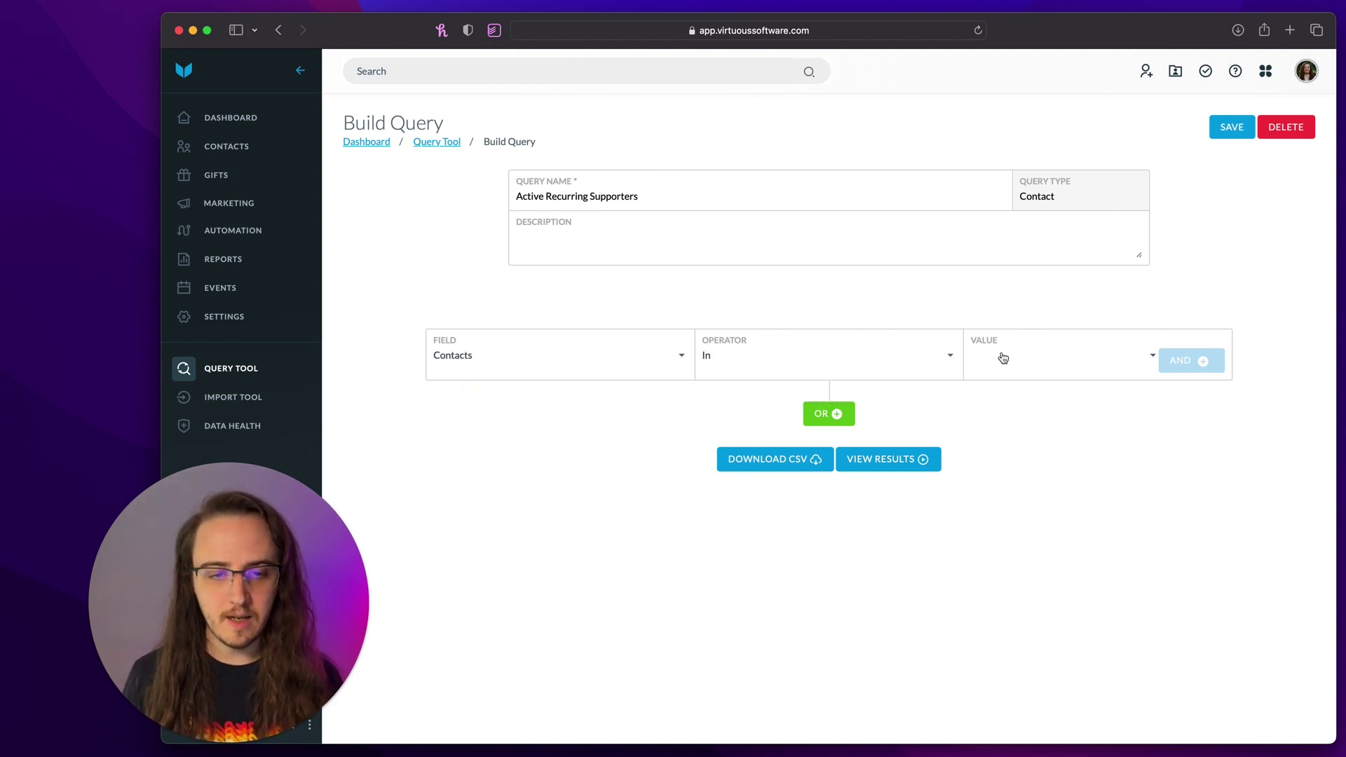
click(1027, 348)
text(A)
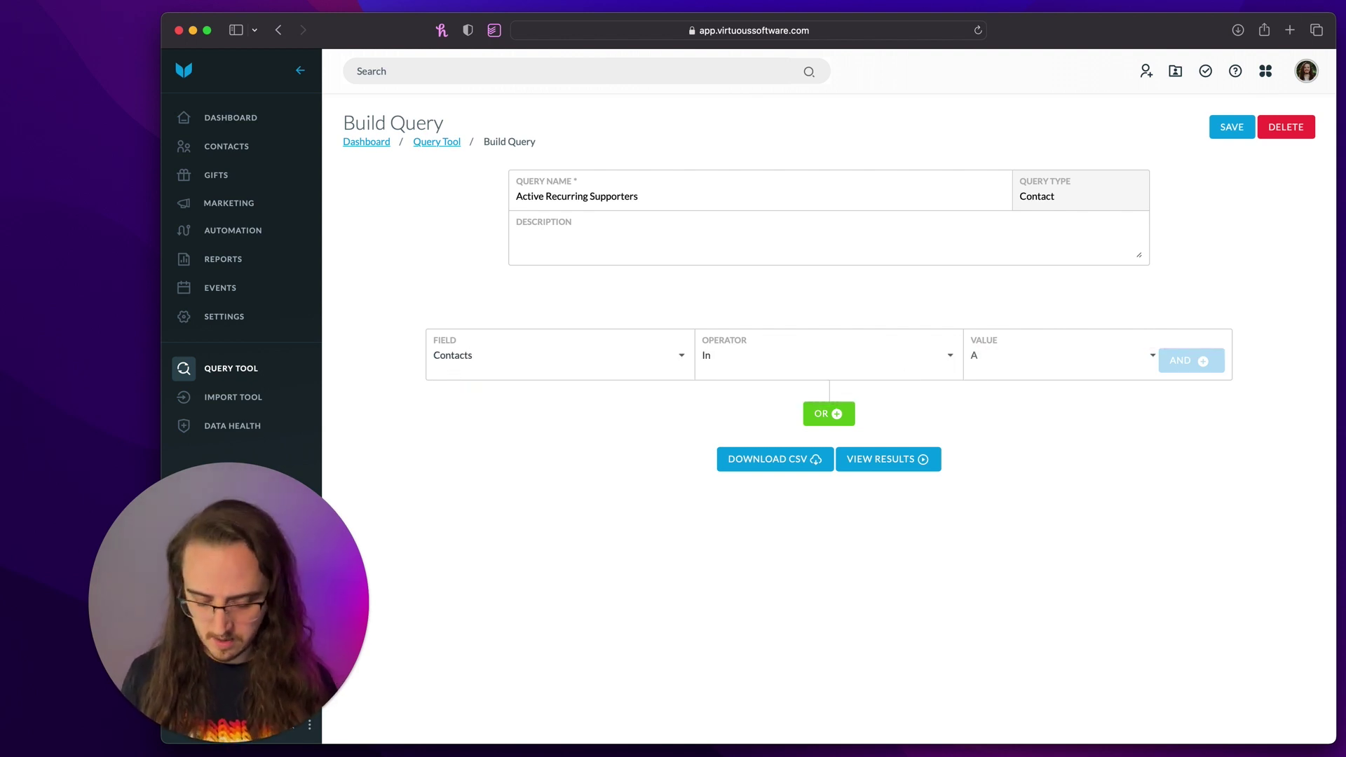
text(ctive)
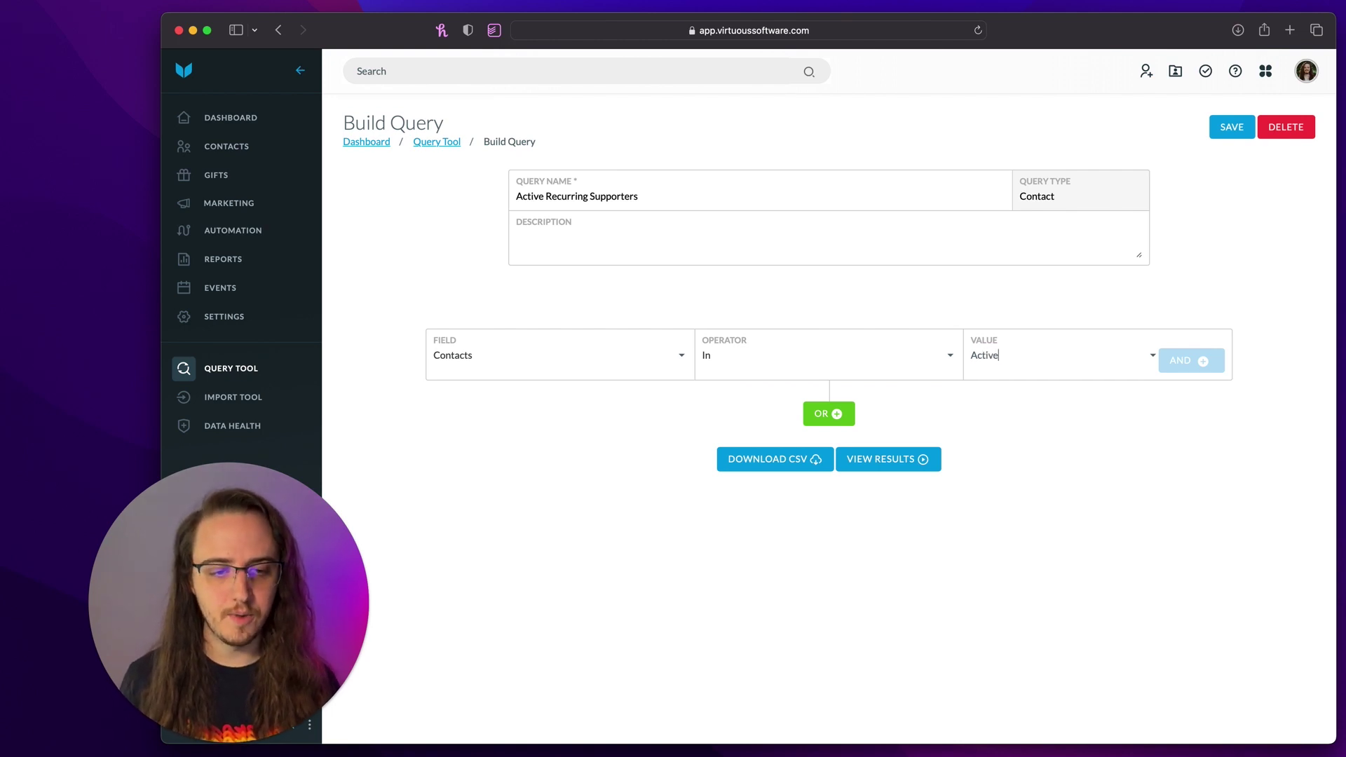
click(1014, 374)
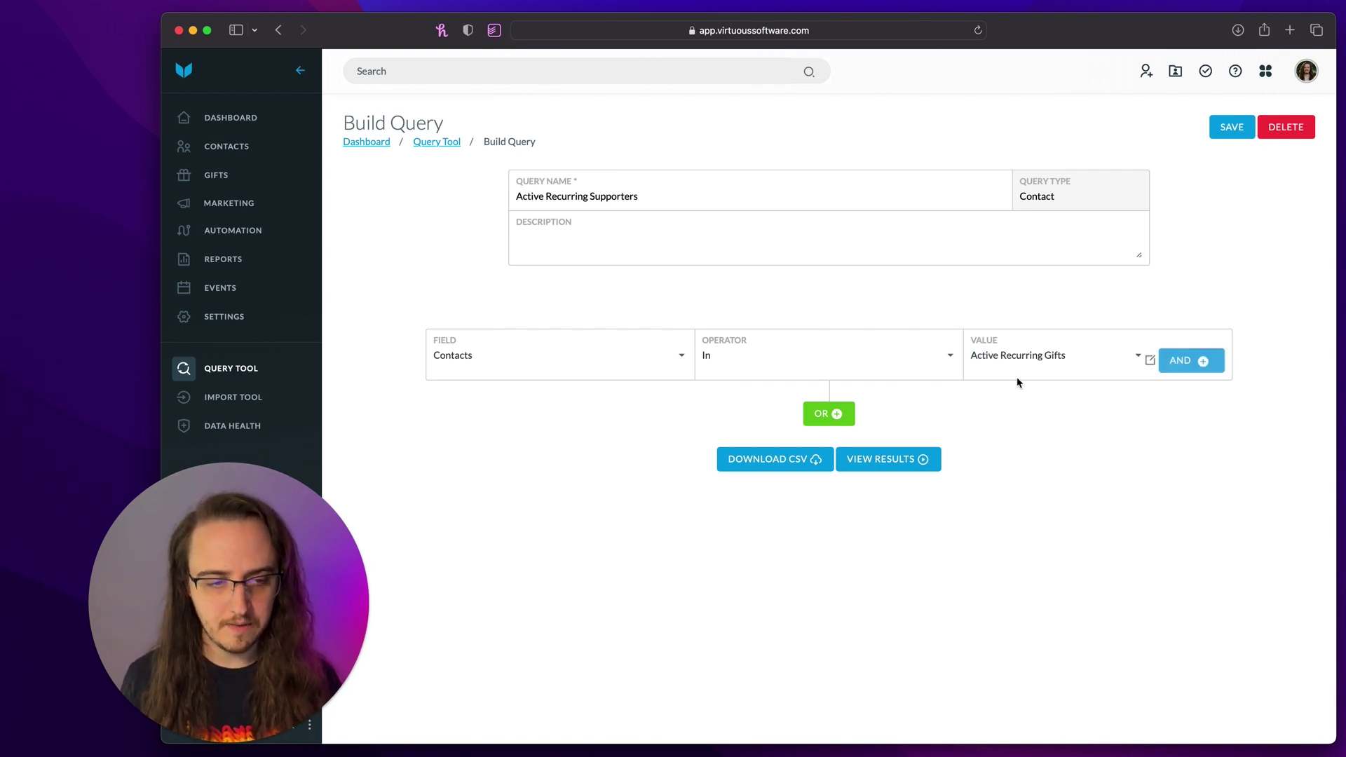
click(1190, 361)
click(858, 509)
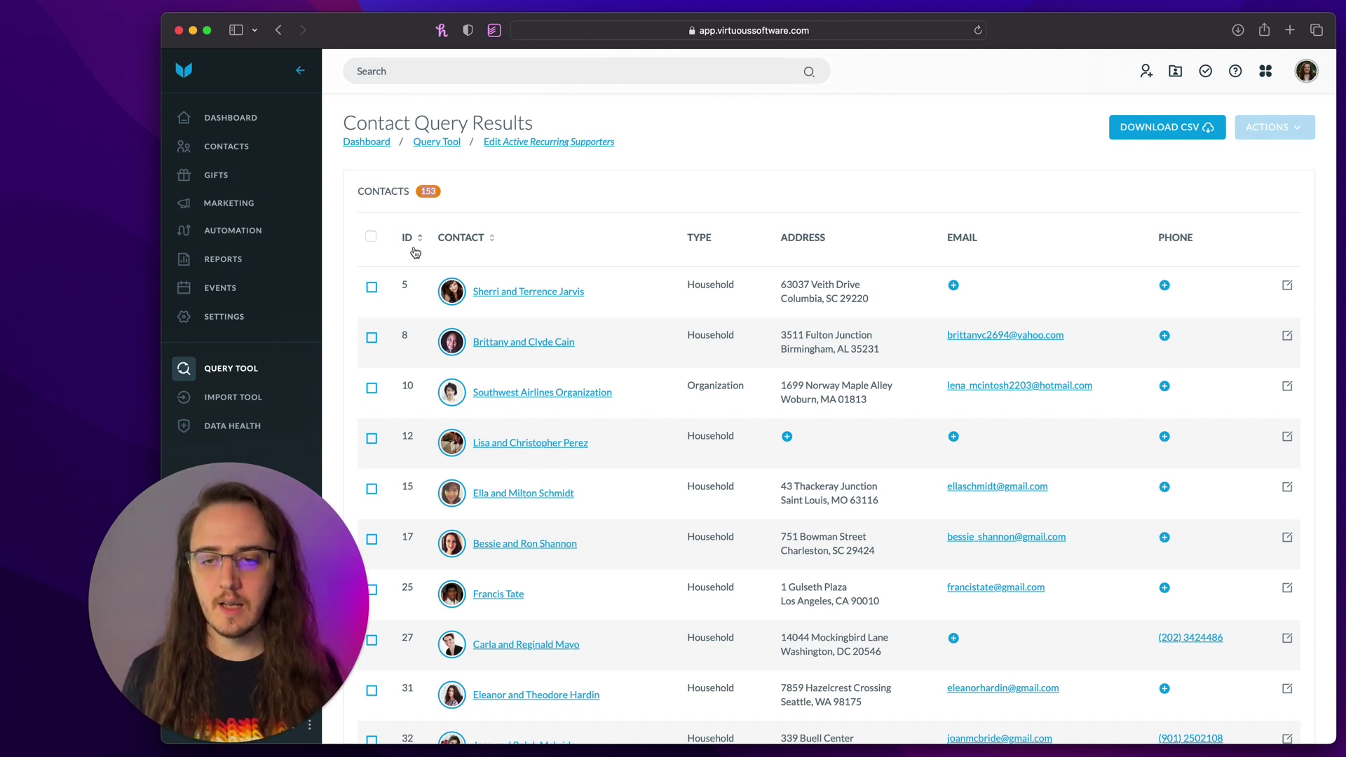
- Select all 153 contacts in the results, then return to the saved queries list
click(371, 236)
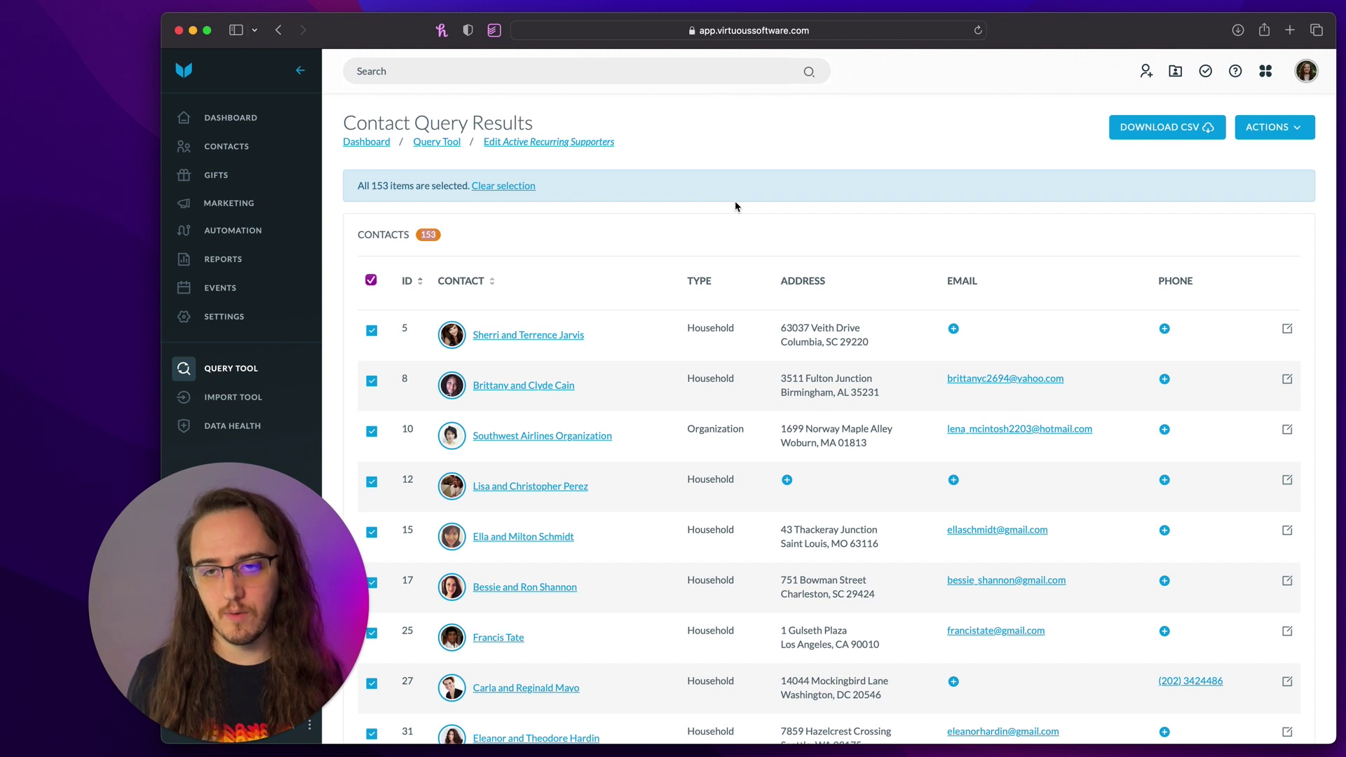
click(229, 374)
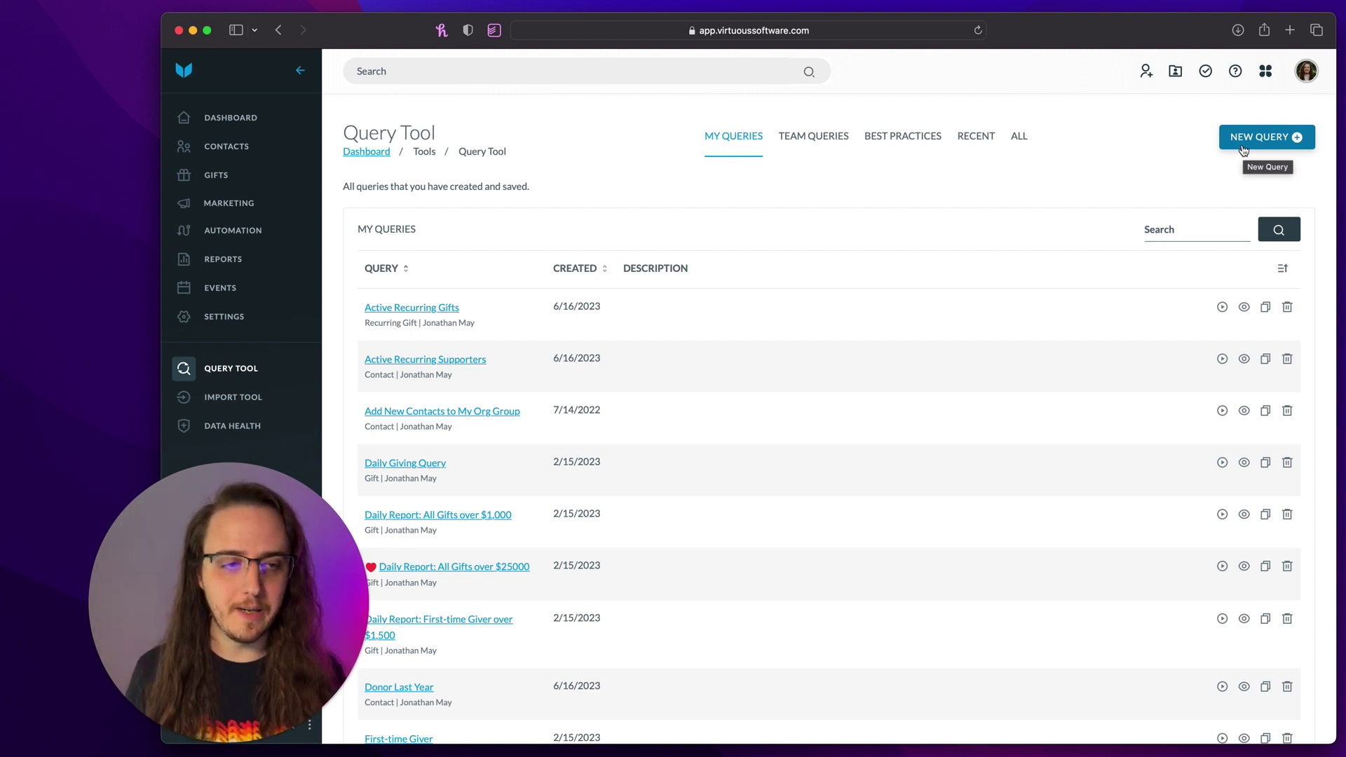
- Create and save a new query named 'Filter: Household Contacts'
click(1243, 148)
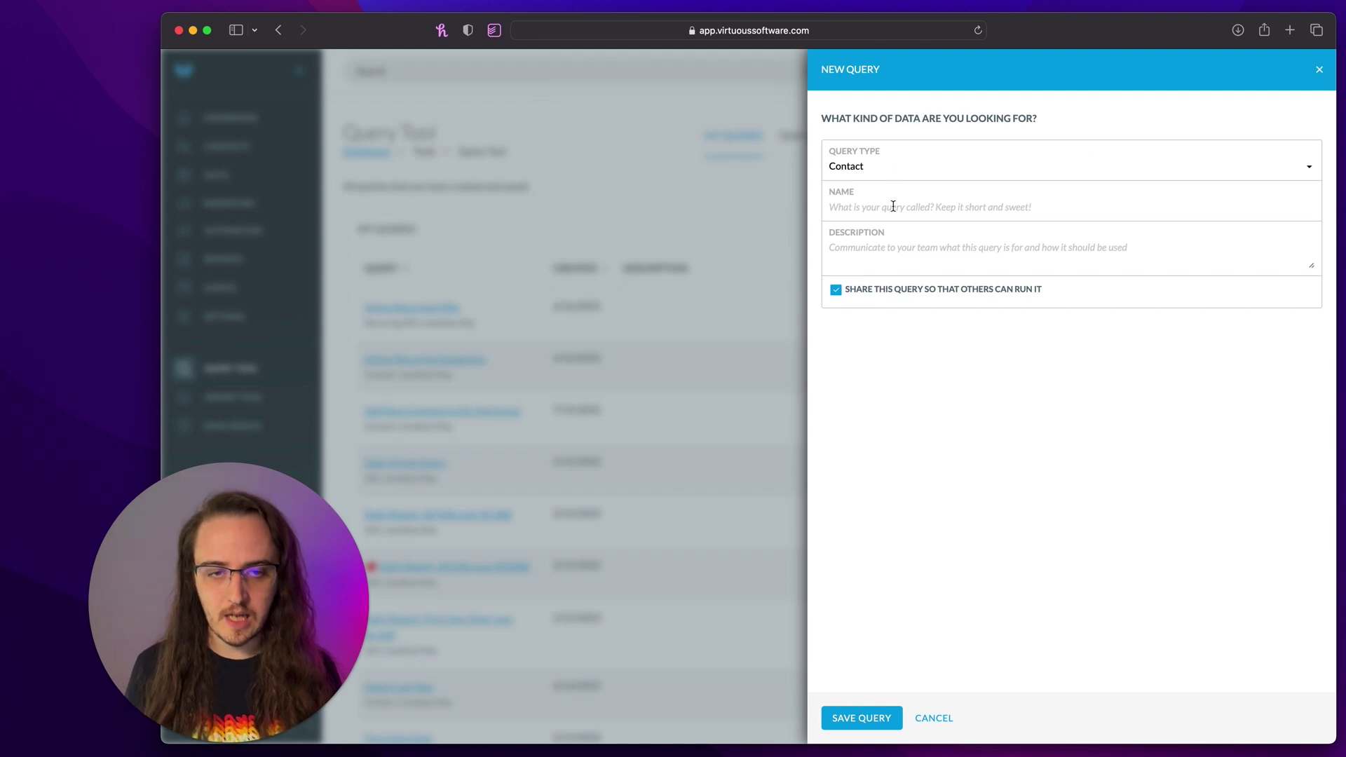
click(889, 210)
text(lter)
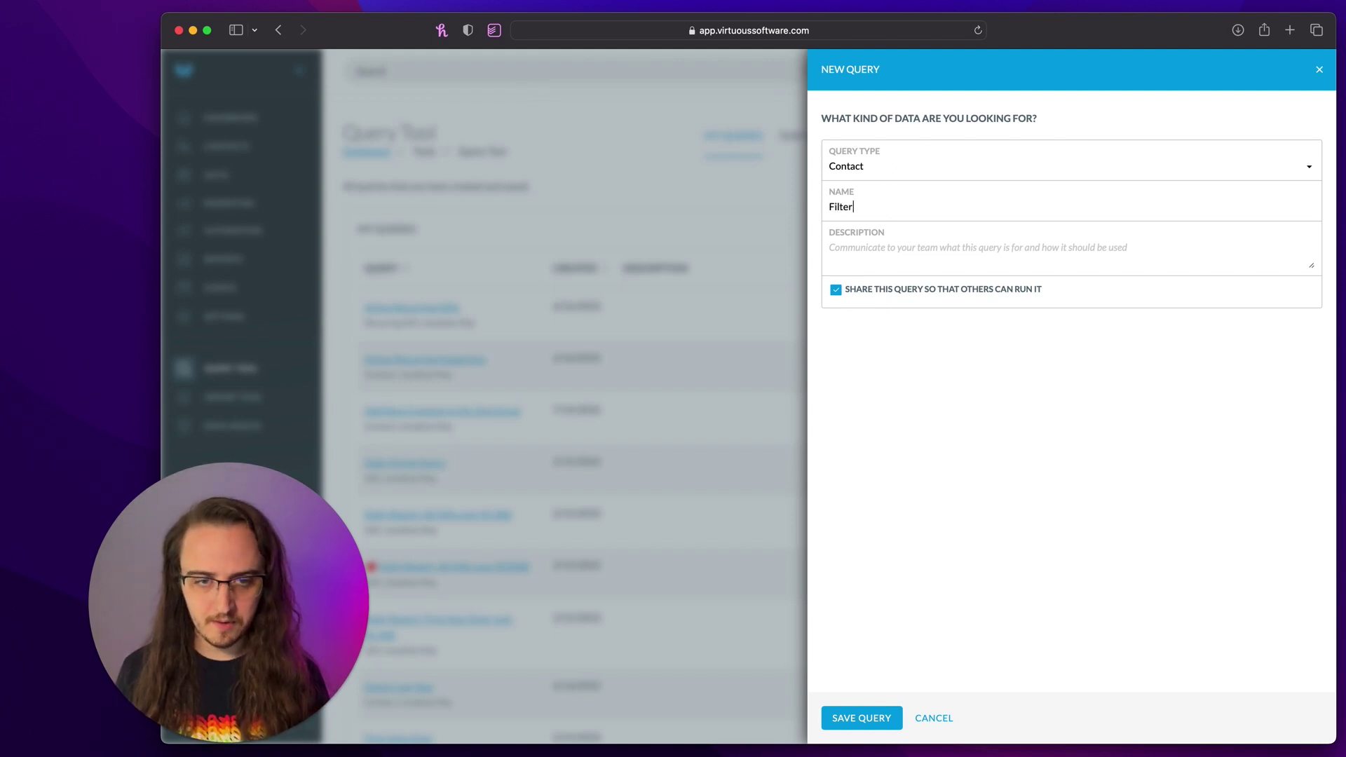
text(: Household Contacts)
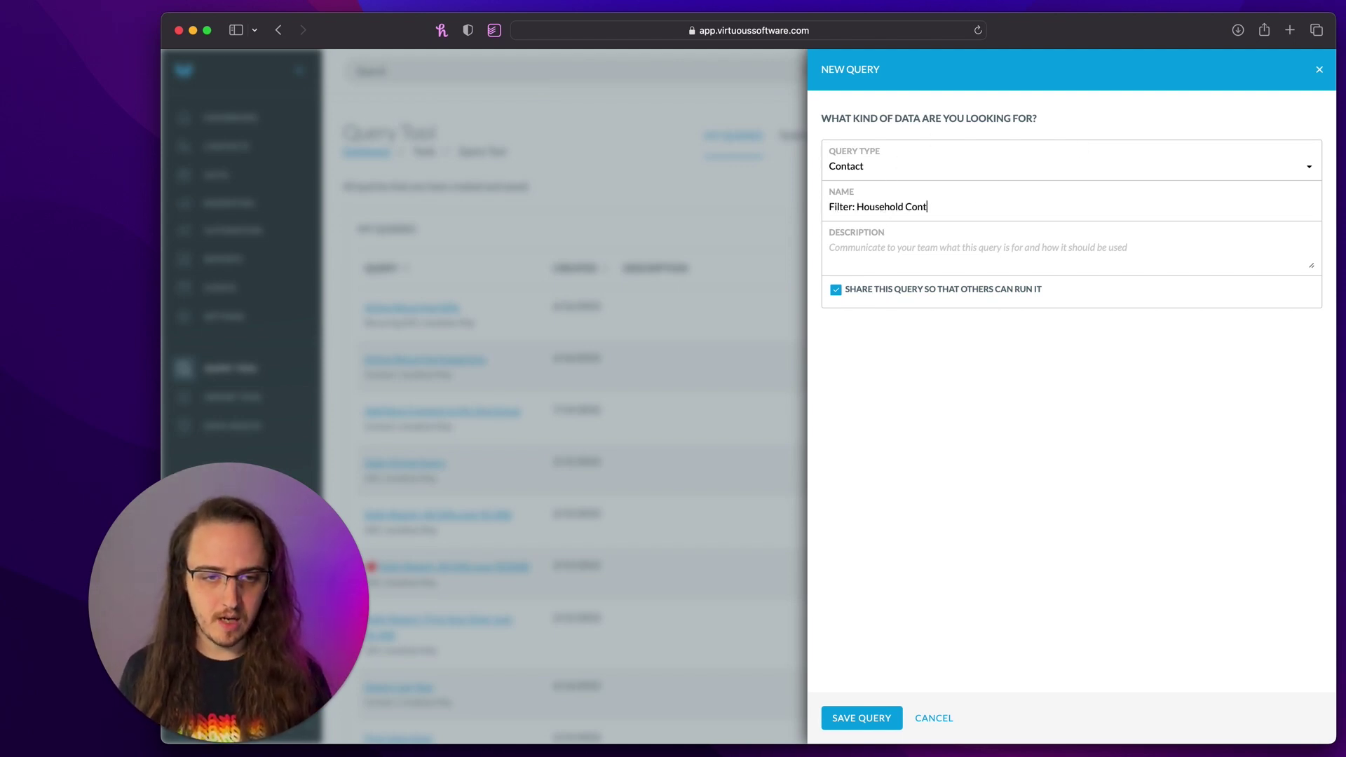
click(862, 716)
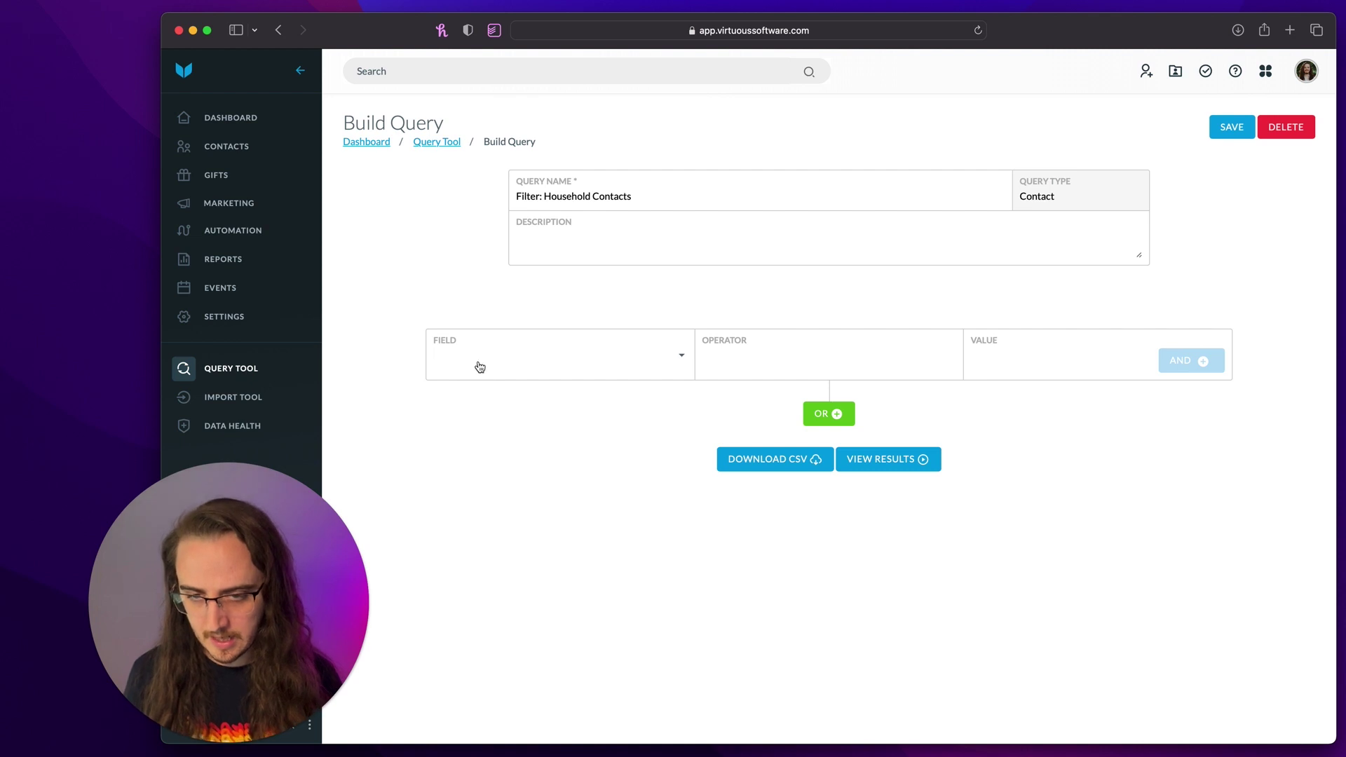
- Filter by Contact Type Household, confirm the 456 household contacts, then begin another query
click(479, 368)
text(contact type)
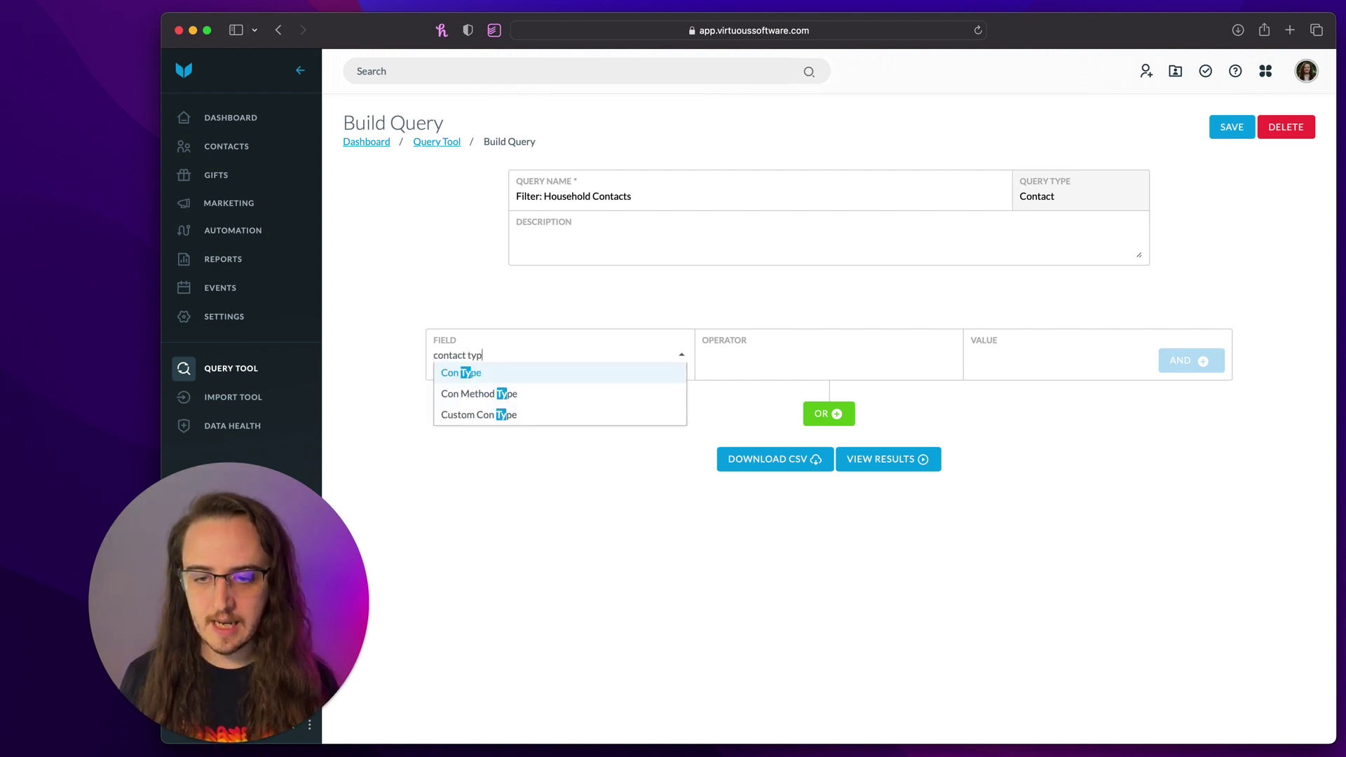
key(Return)
click(893, 351)
click(886, 371)
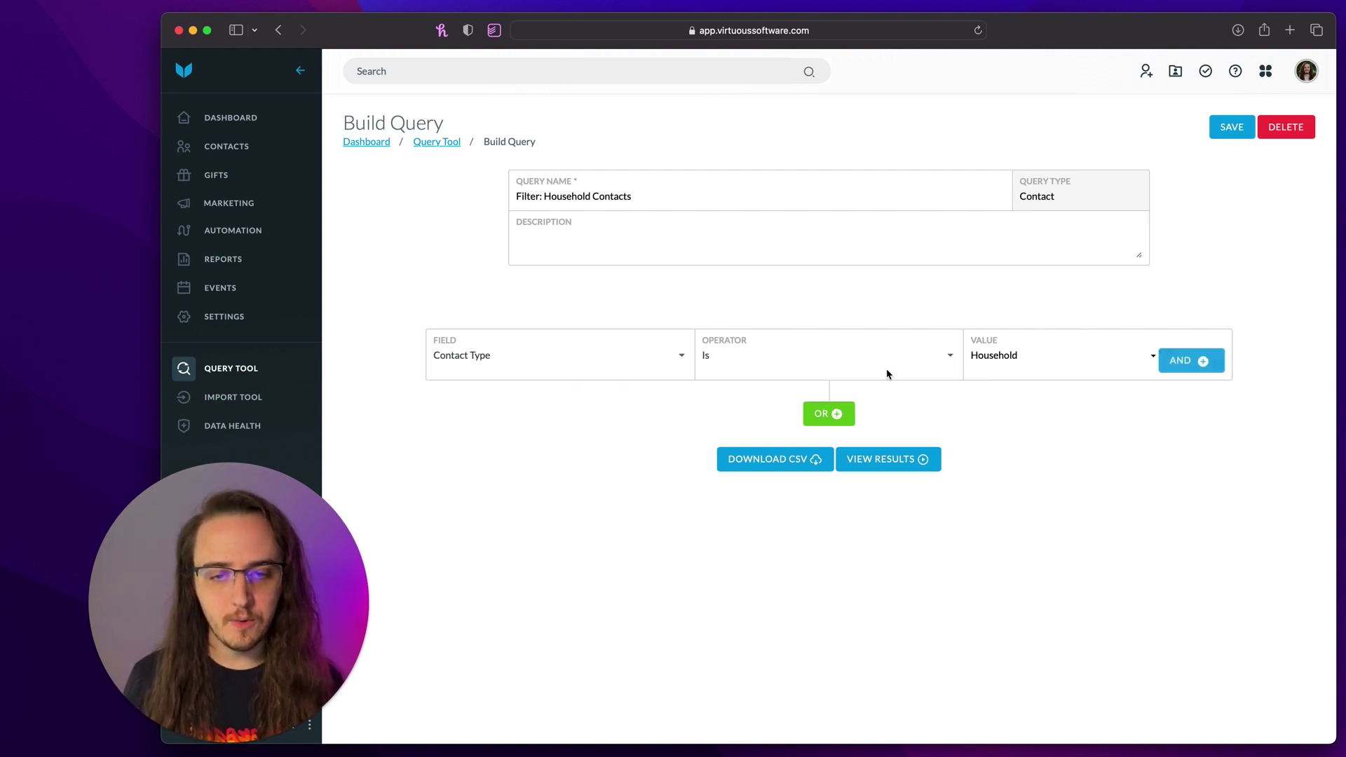
click(887, 462)
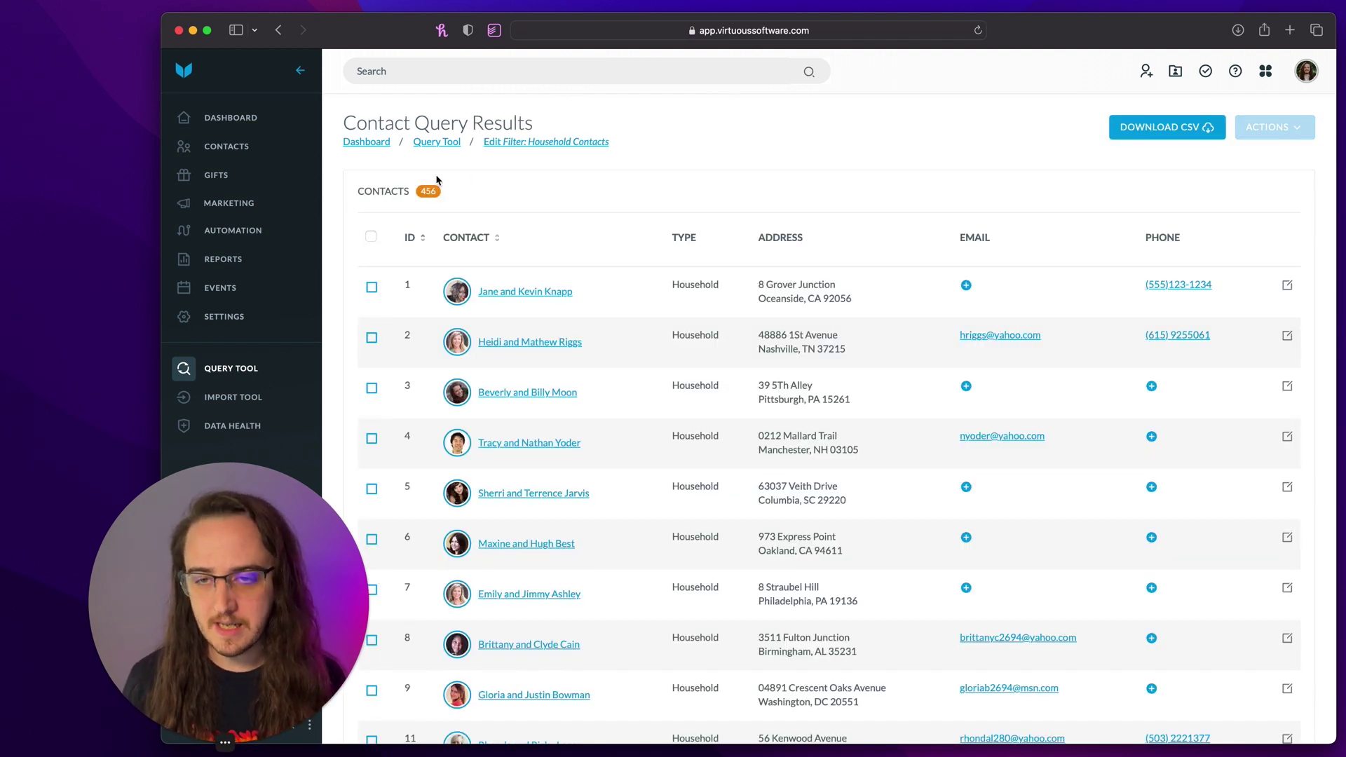
double_click(708, 288)
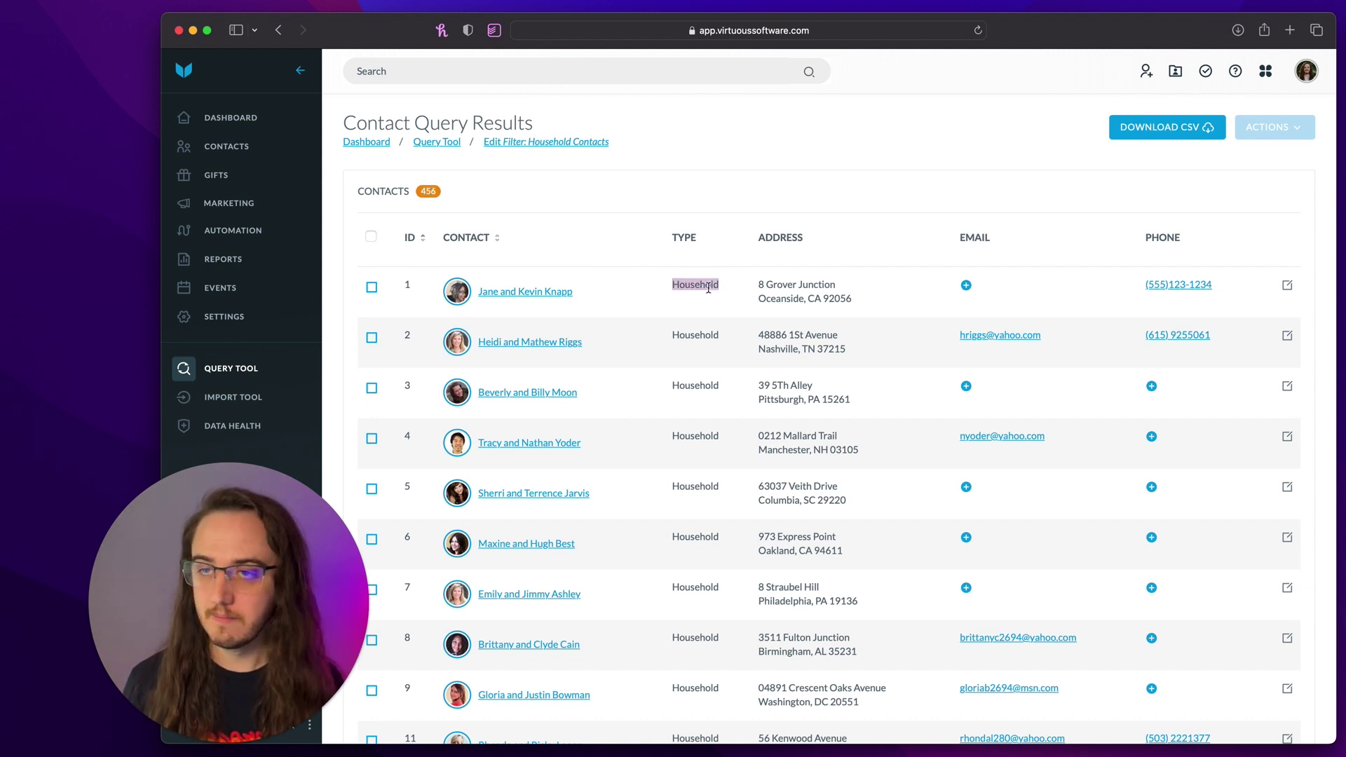
click(235, 374)
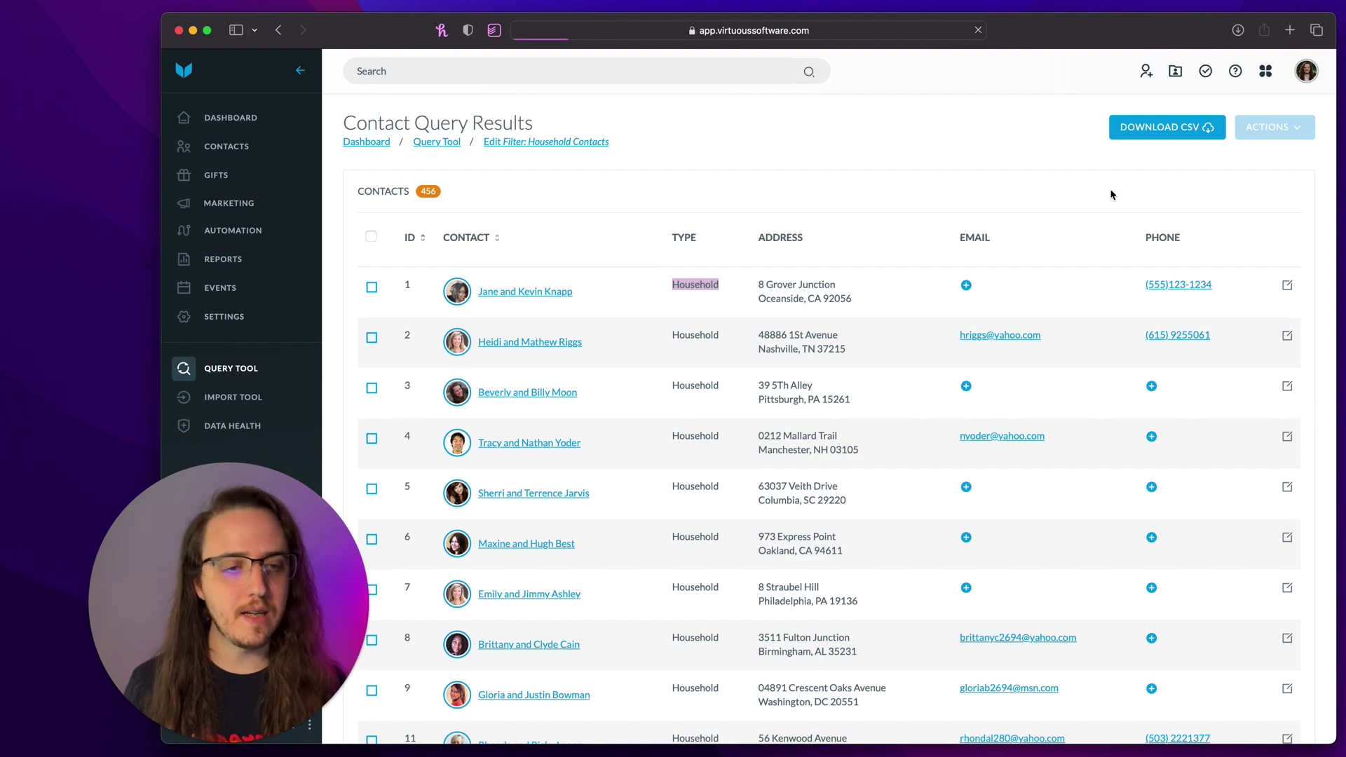
click(1268, 135)
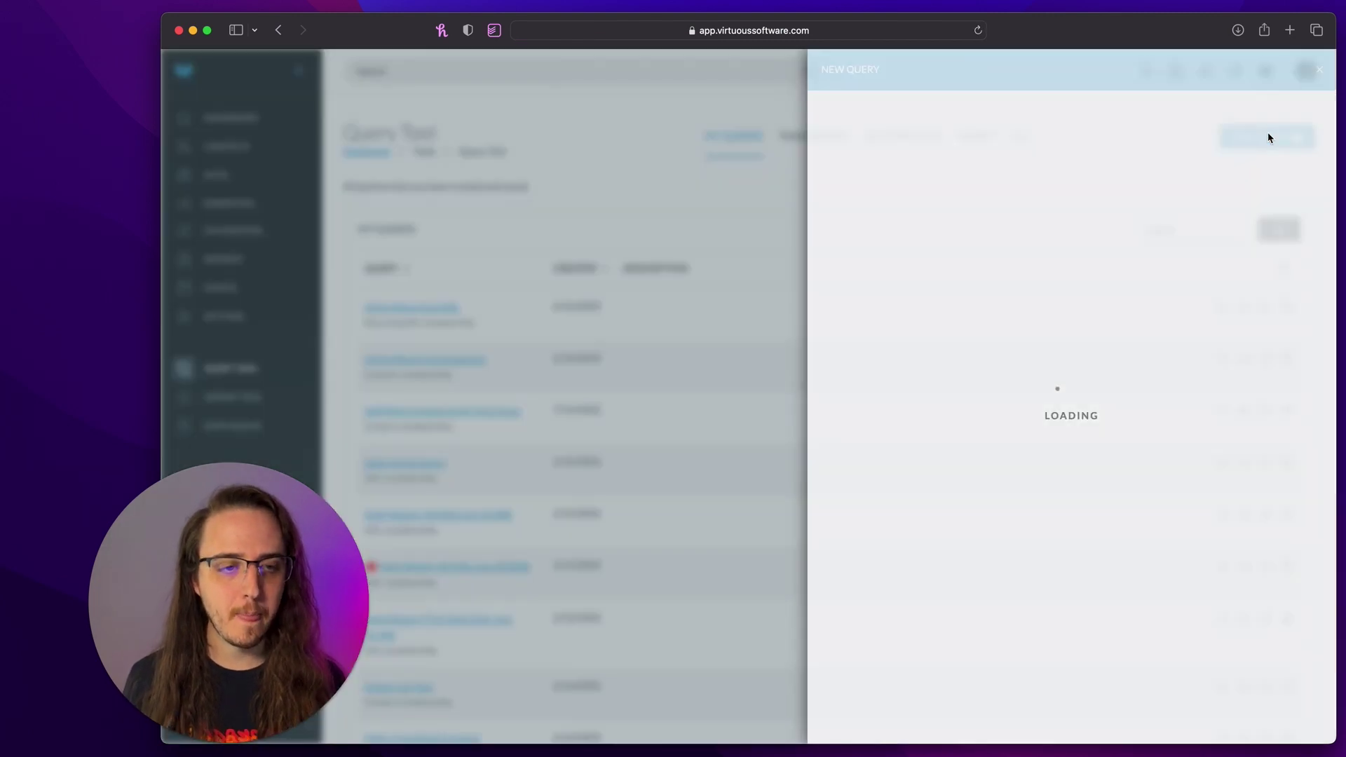
- Save a new Gift-type query named 'YTD Household Giving'
click(1010, 167)
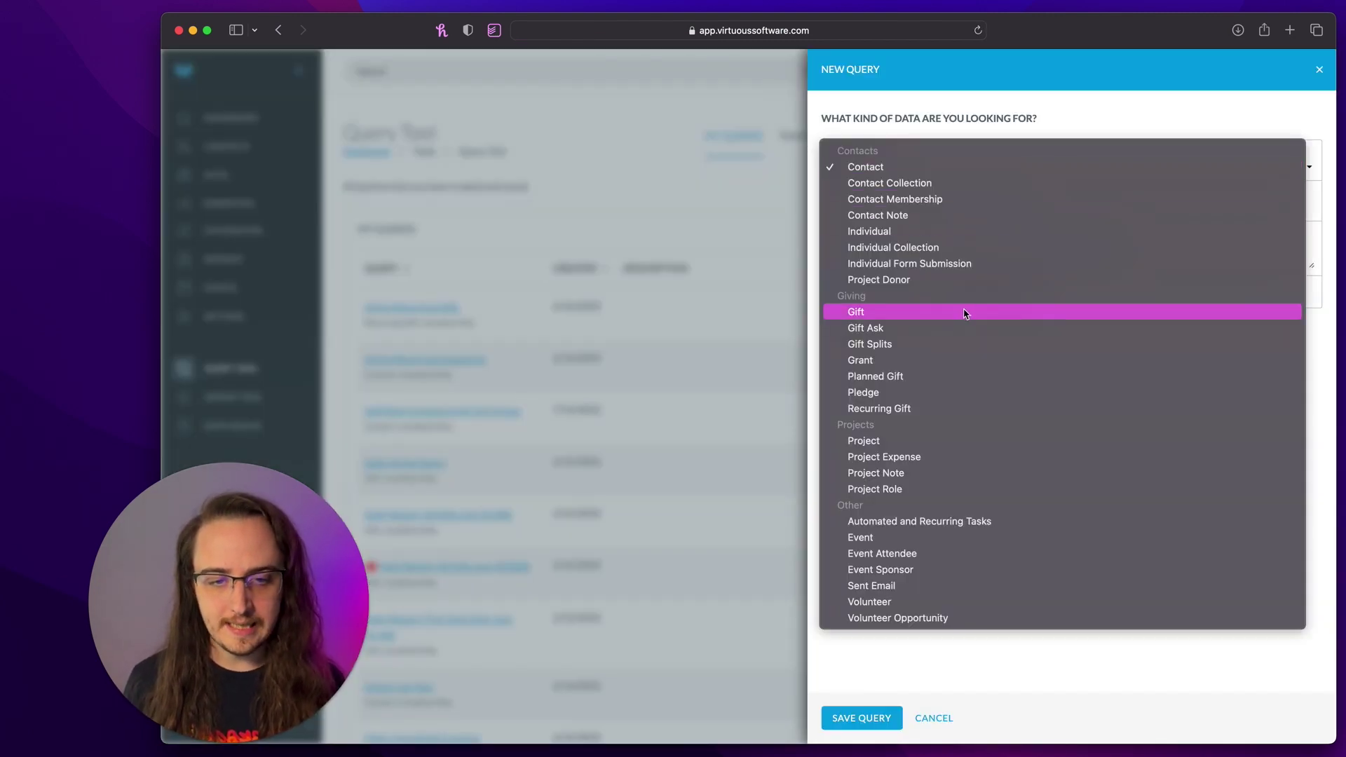
click(964, 312)
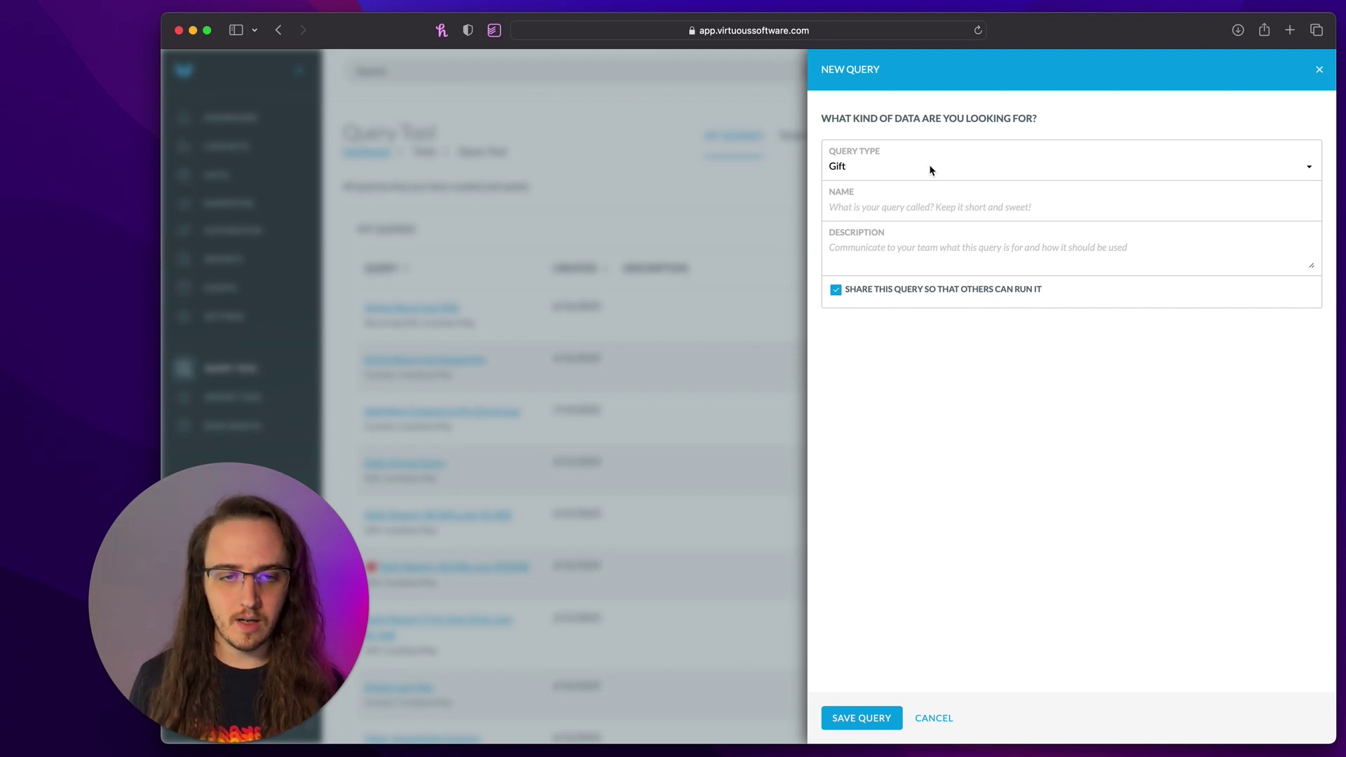
click(903, 211)
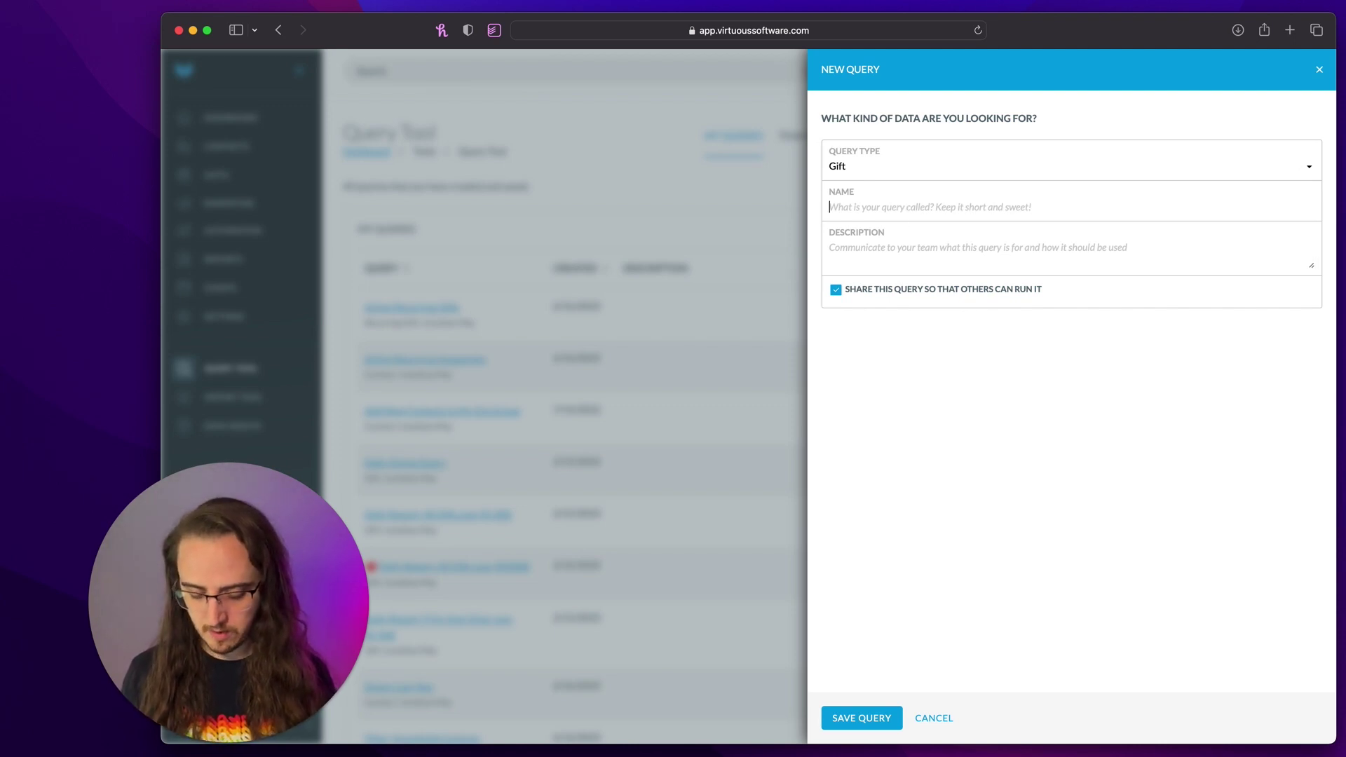
text(Housing)
key(BackSpace)
key(BackSpace)
key(BackSpace)
key(BackSpace)
key(BackSpace)
key(BackSpace)
key(BackSpace)
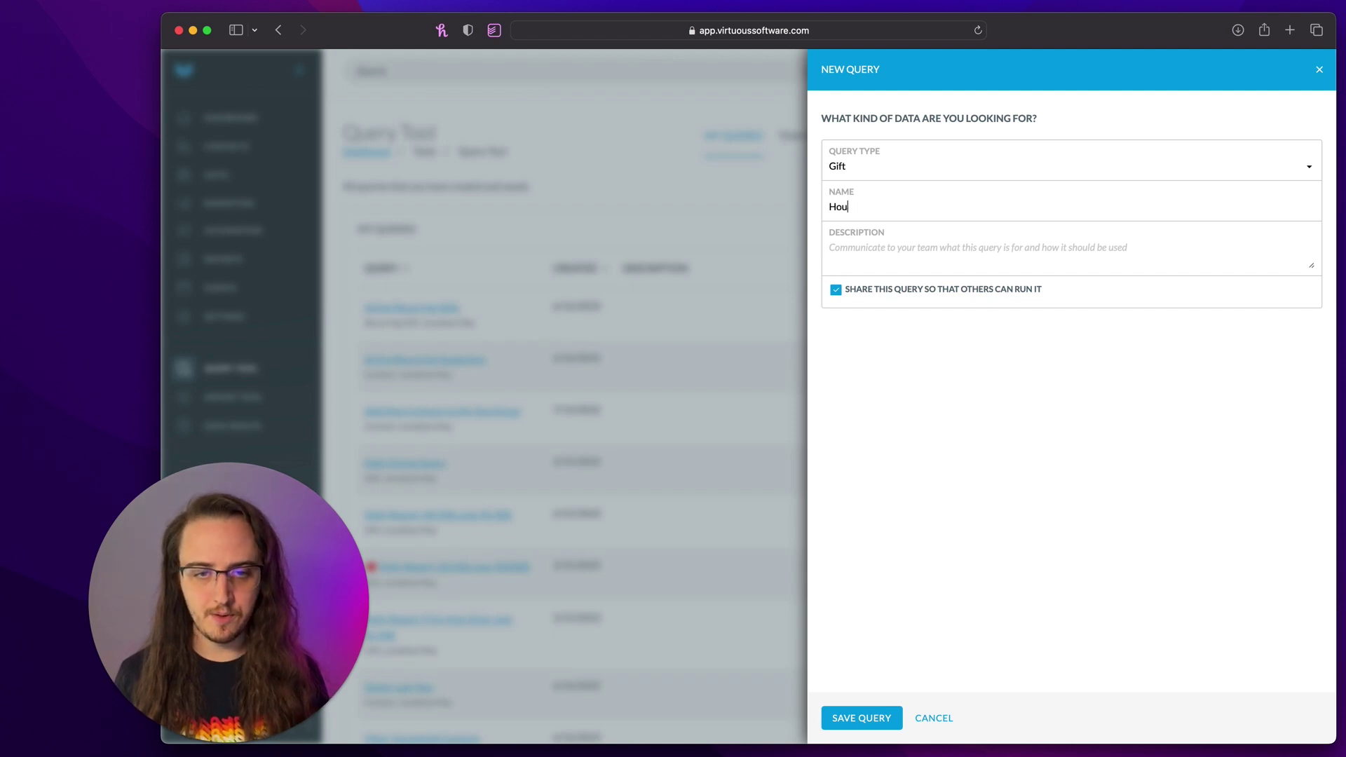
text(YTD )
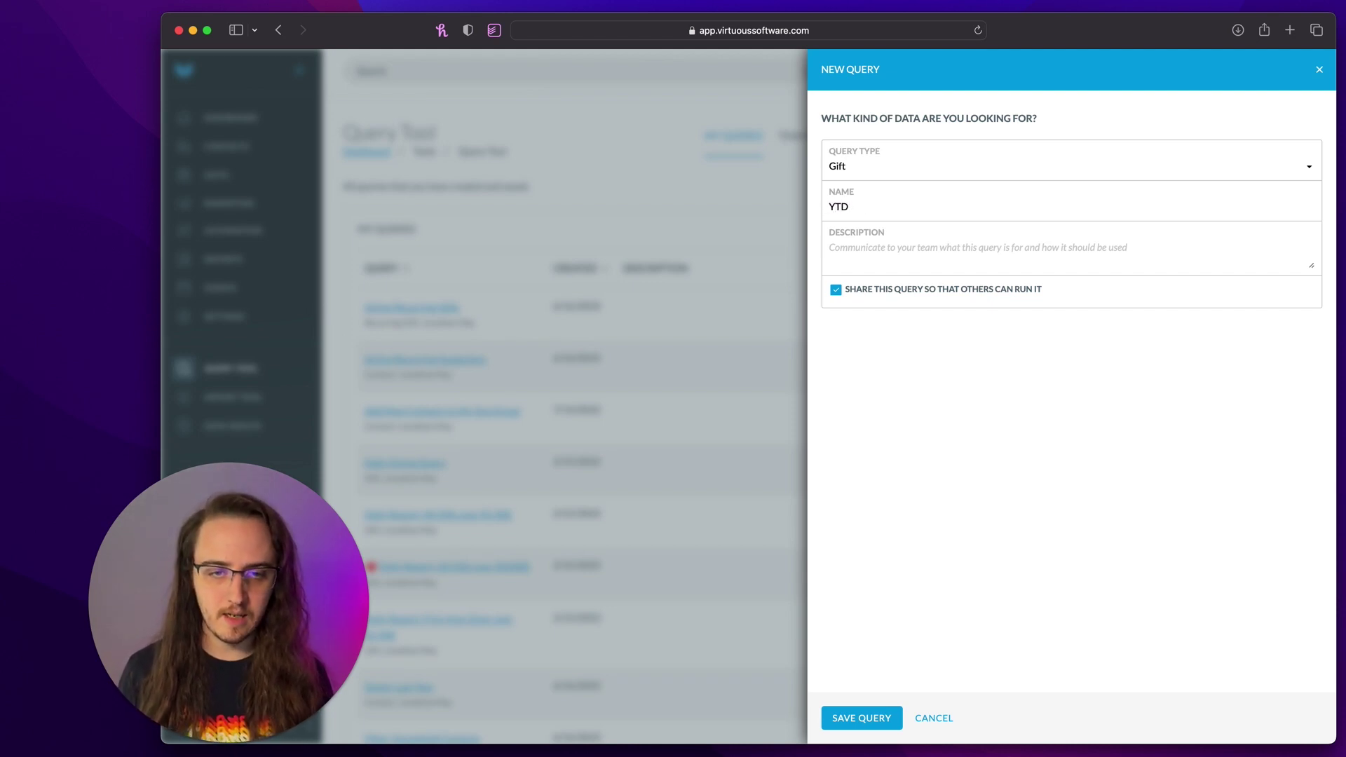
text(Household Giving)
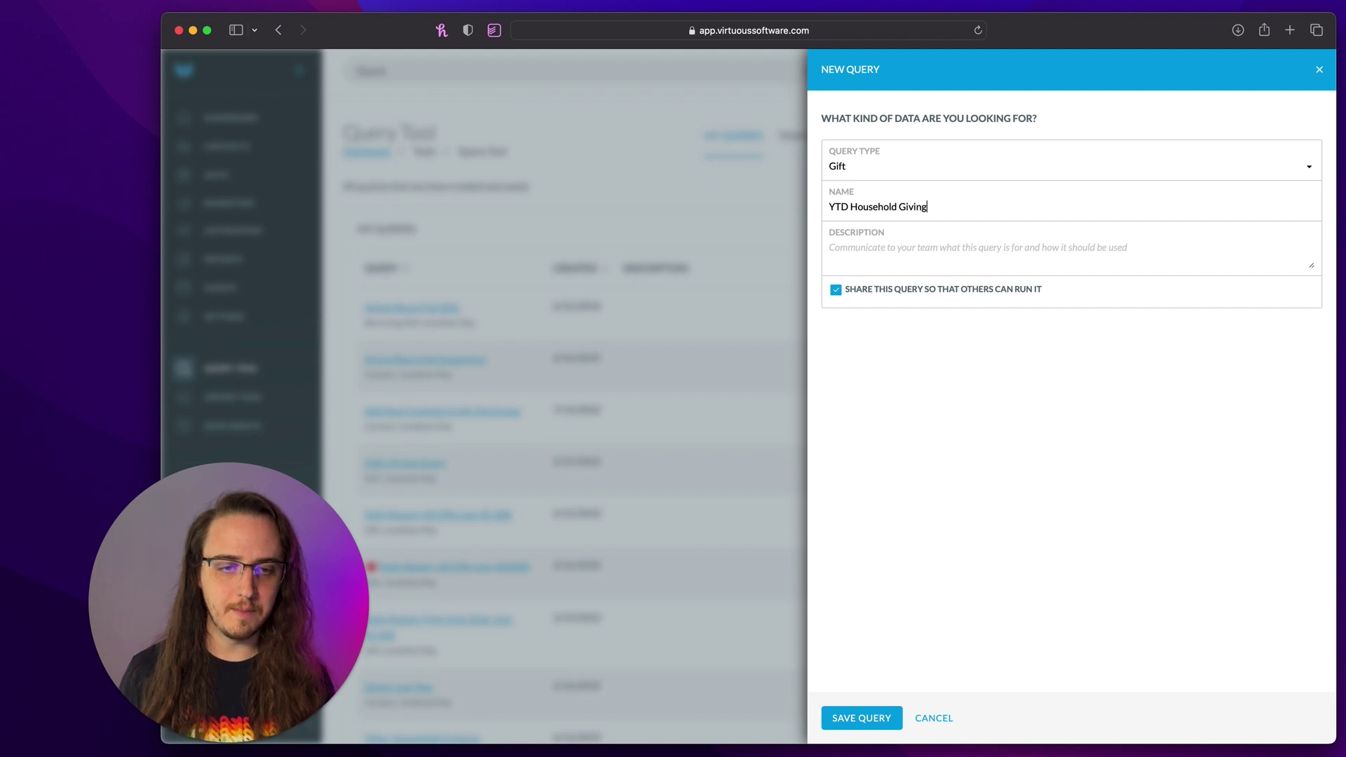
click(858, 726)
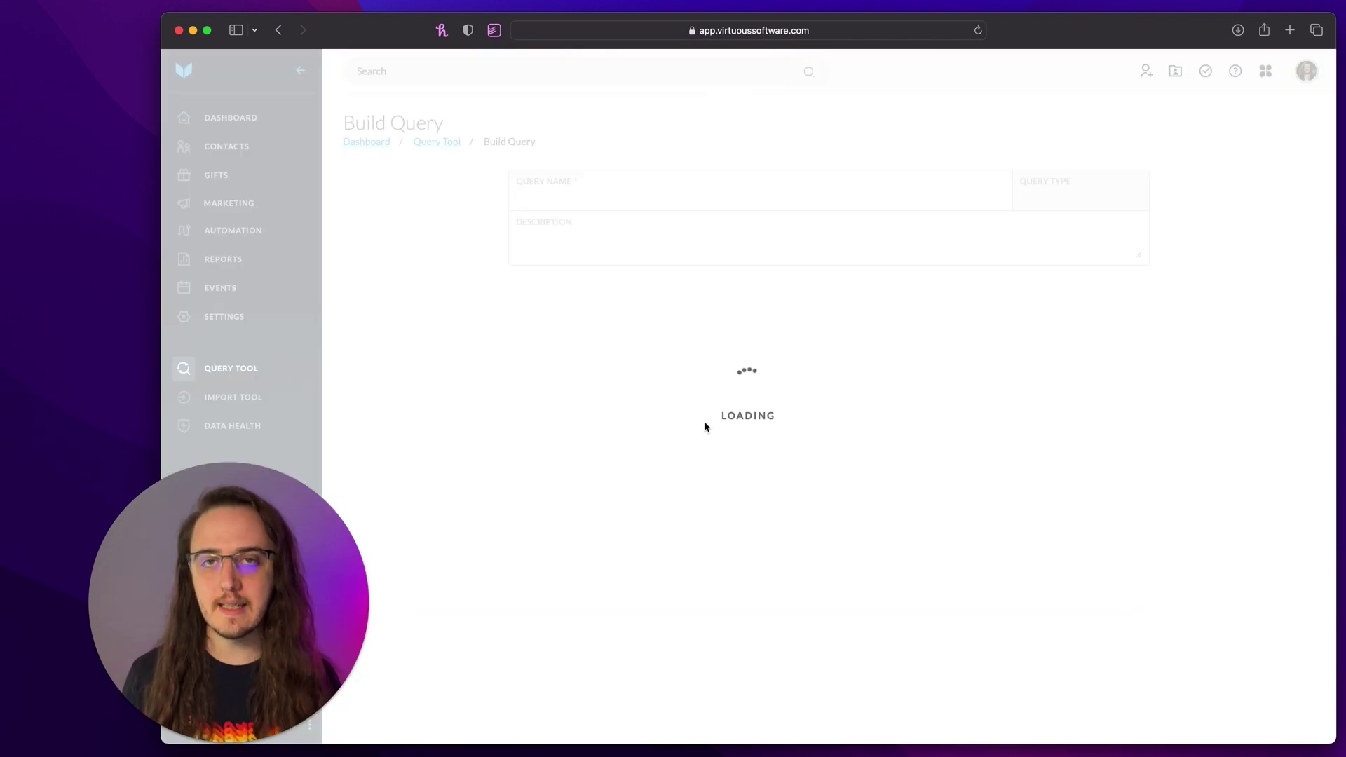
- Add the condition Contacts In Filter: Household Contacts, joined with AND
click(521, 359)
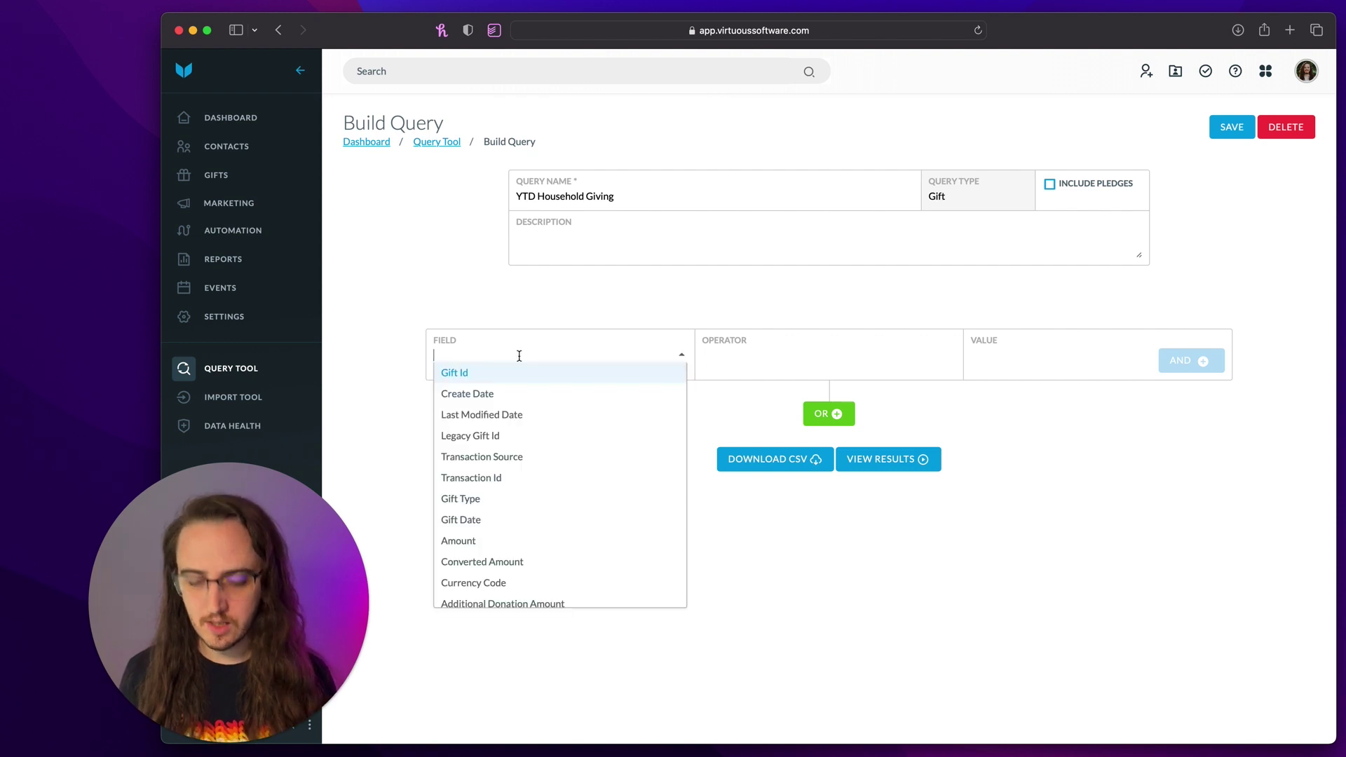
text(contact)
key(Return)
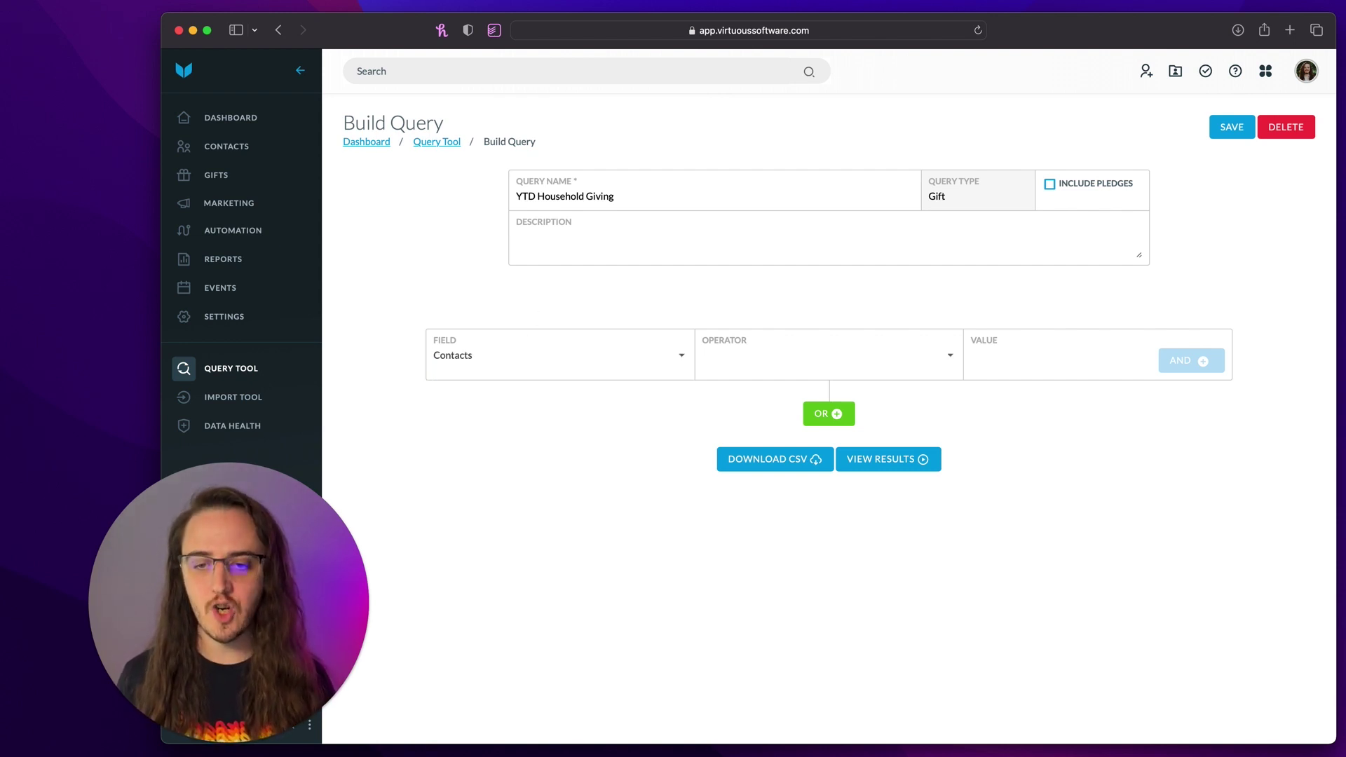
click(739, 368)
click(736, 372)
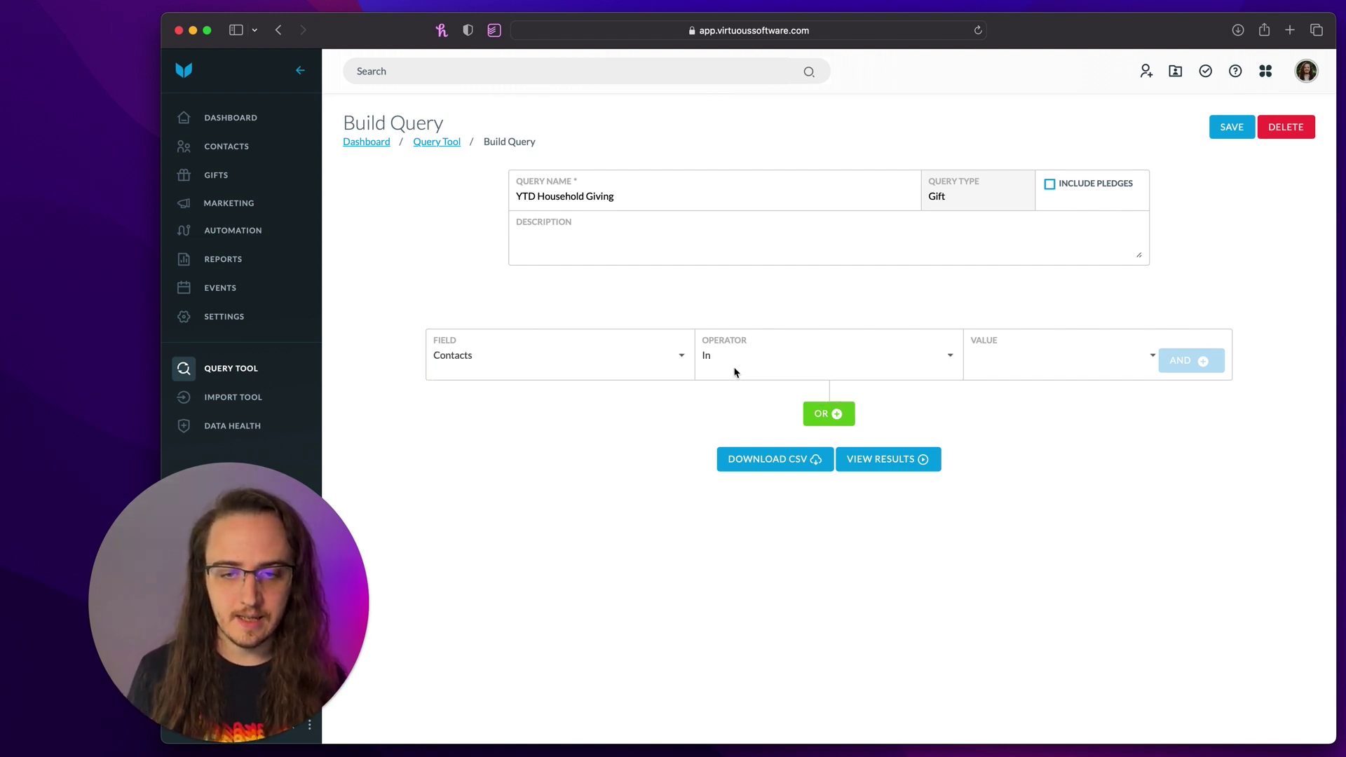
click(1083, 360)
text(Filter)
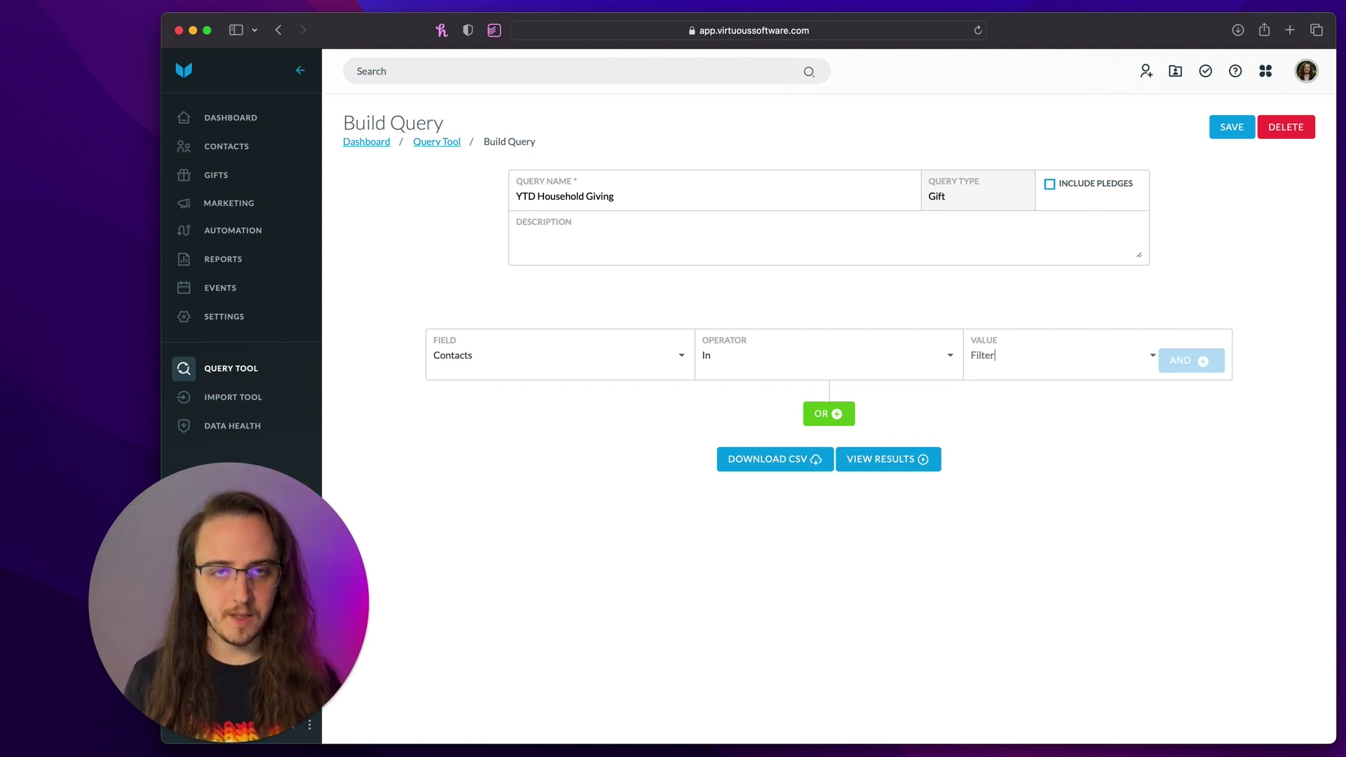
click(1097, 373)
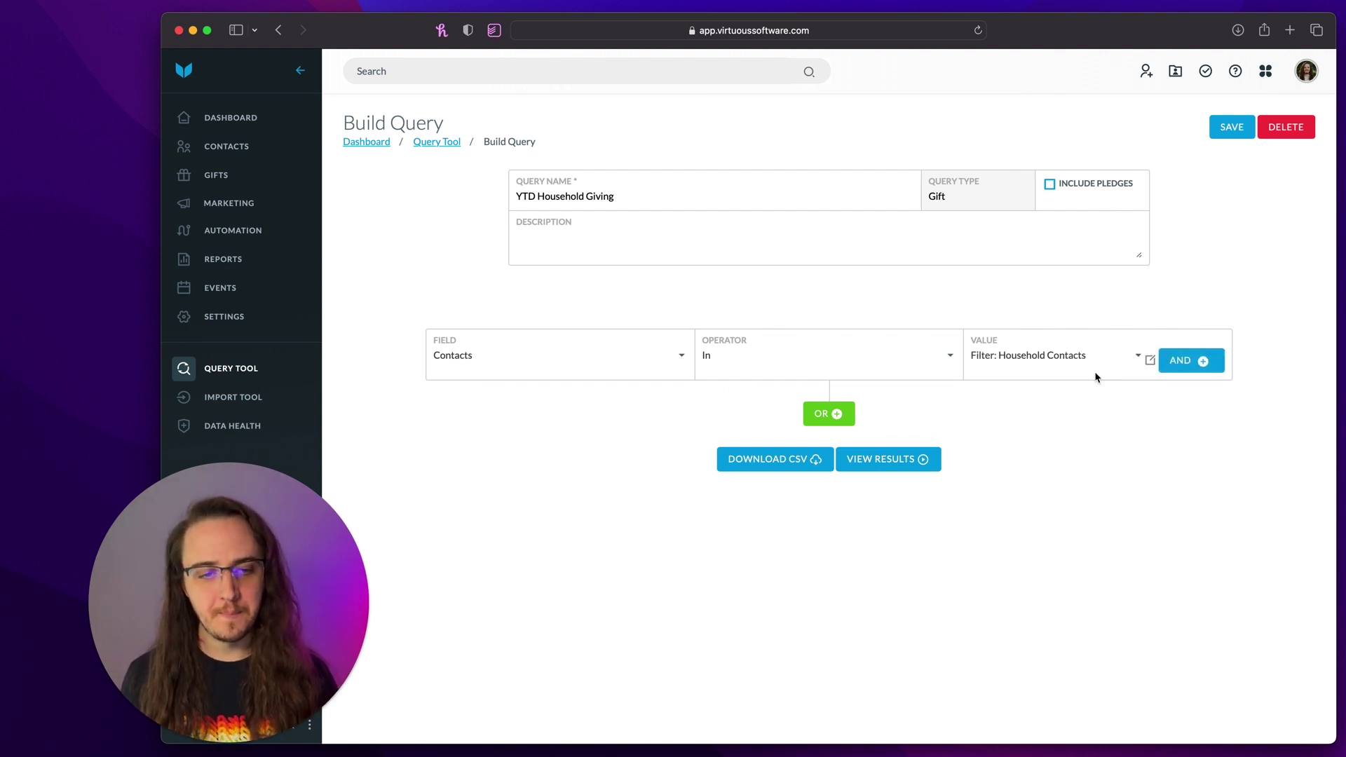
click(1189, 361)
- Add the condition Gift Date On or After This Calendar Year
click(481, 405)
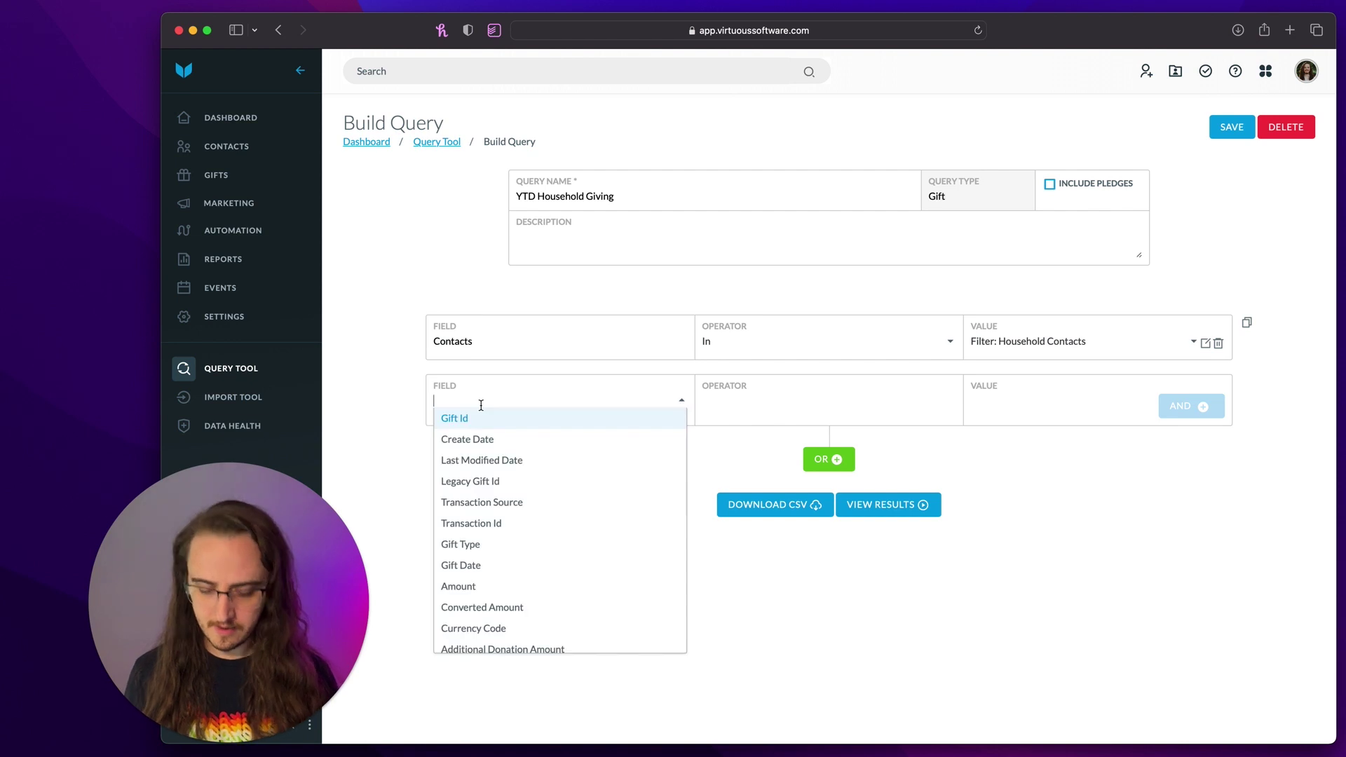
text(gift date)
key(Return)
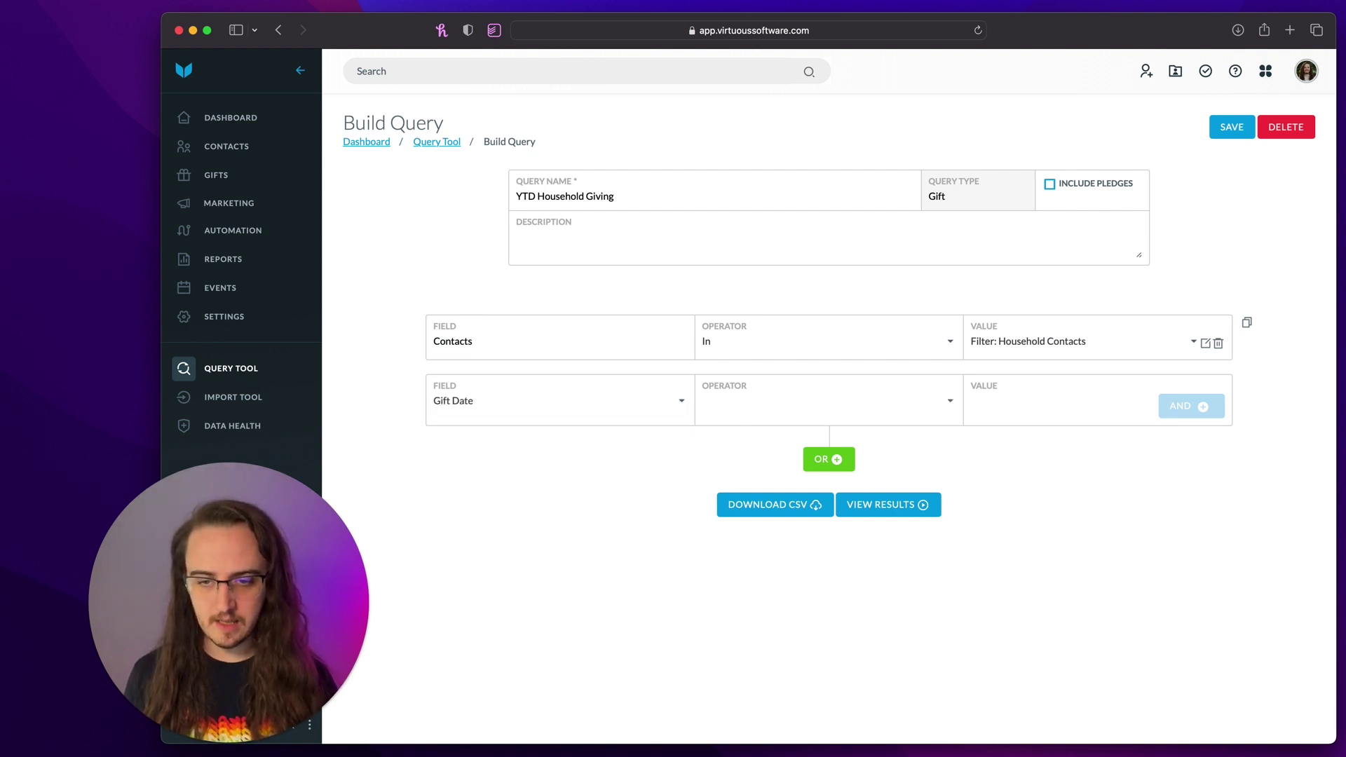
click(715, 408)
click(769, 584)
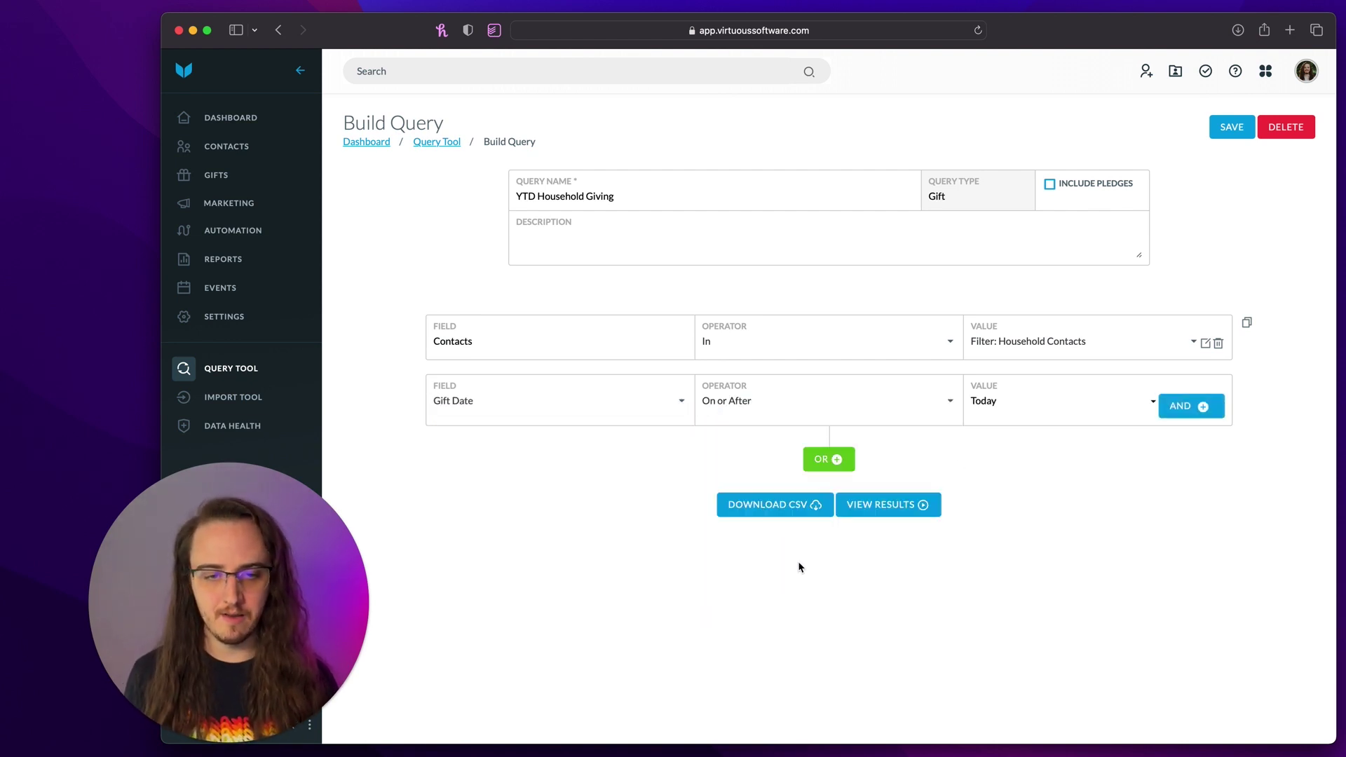
click(1008, 413)
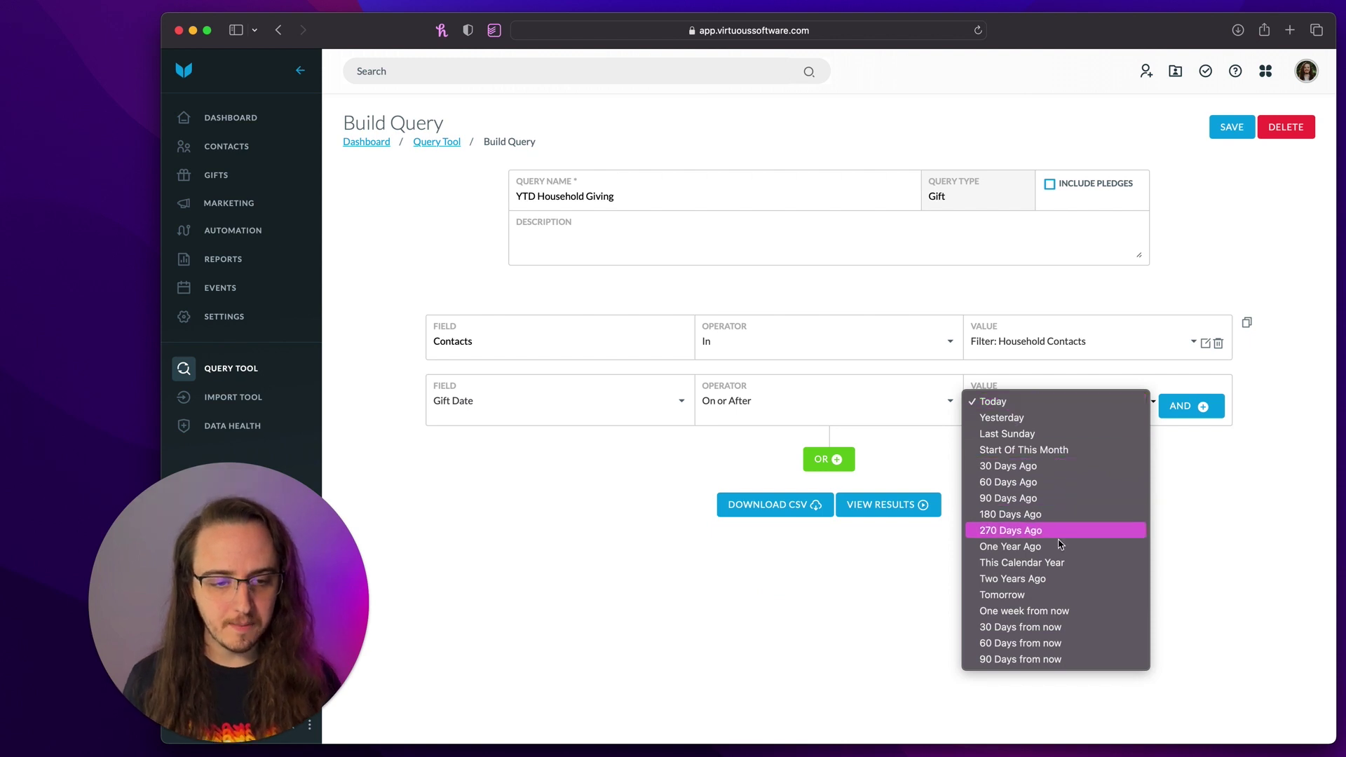
click(1066, 563)
click(1200, 407)
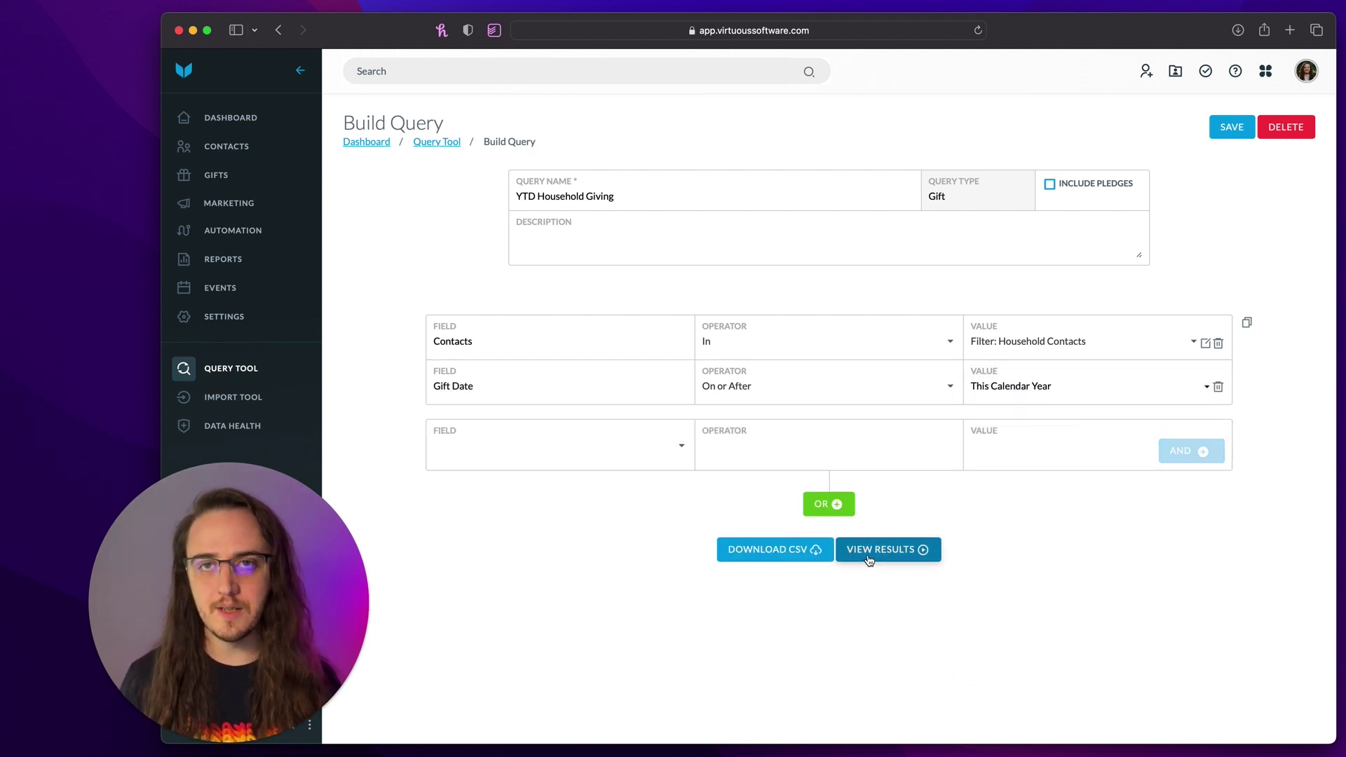
drag(442, 321, 1151, 349)
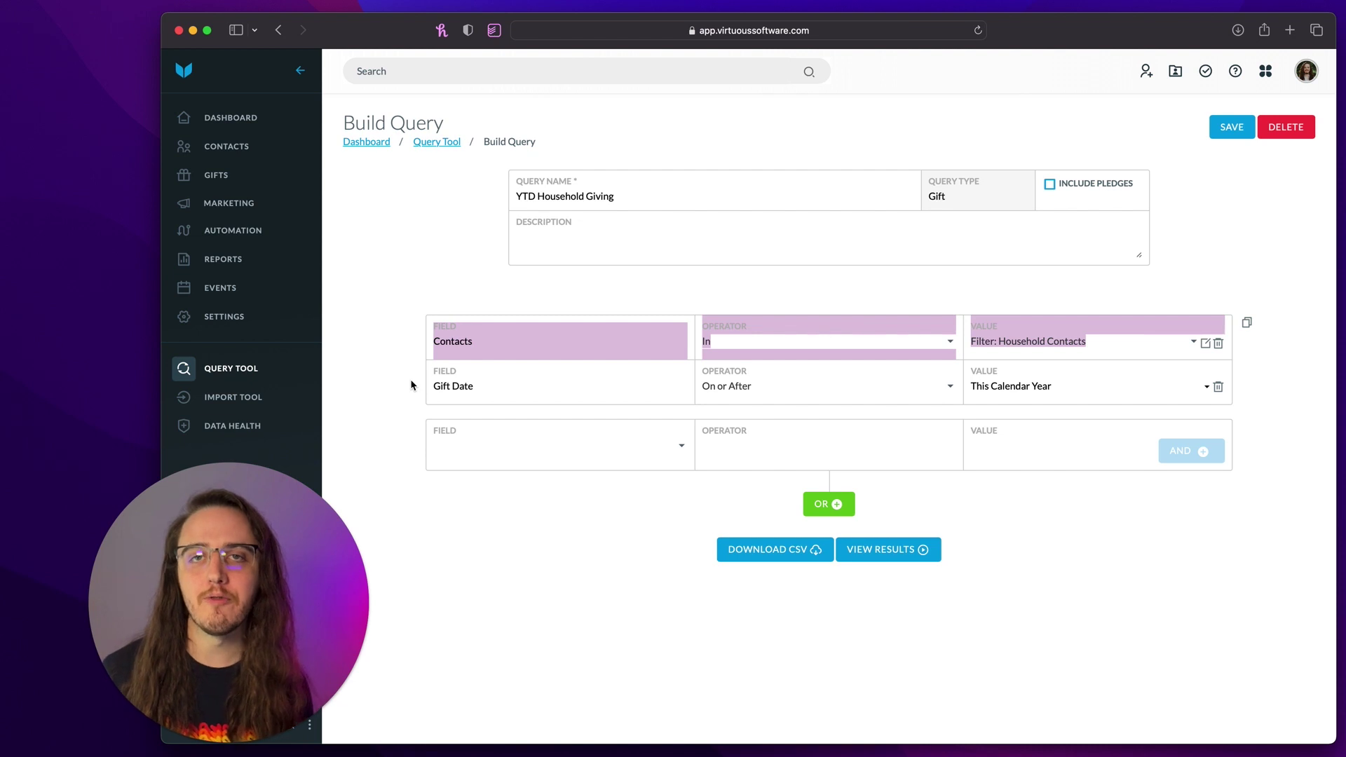
drag(411, 385, 999, 440)
click(1039, 625)
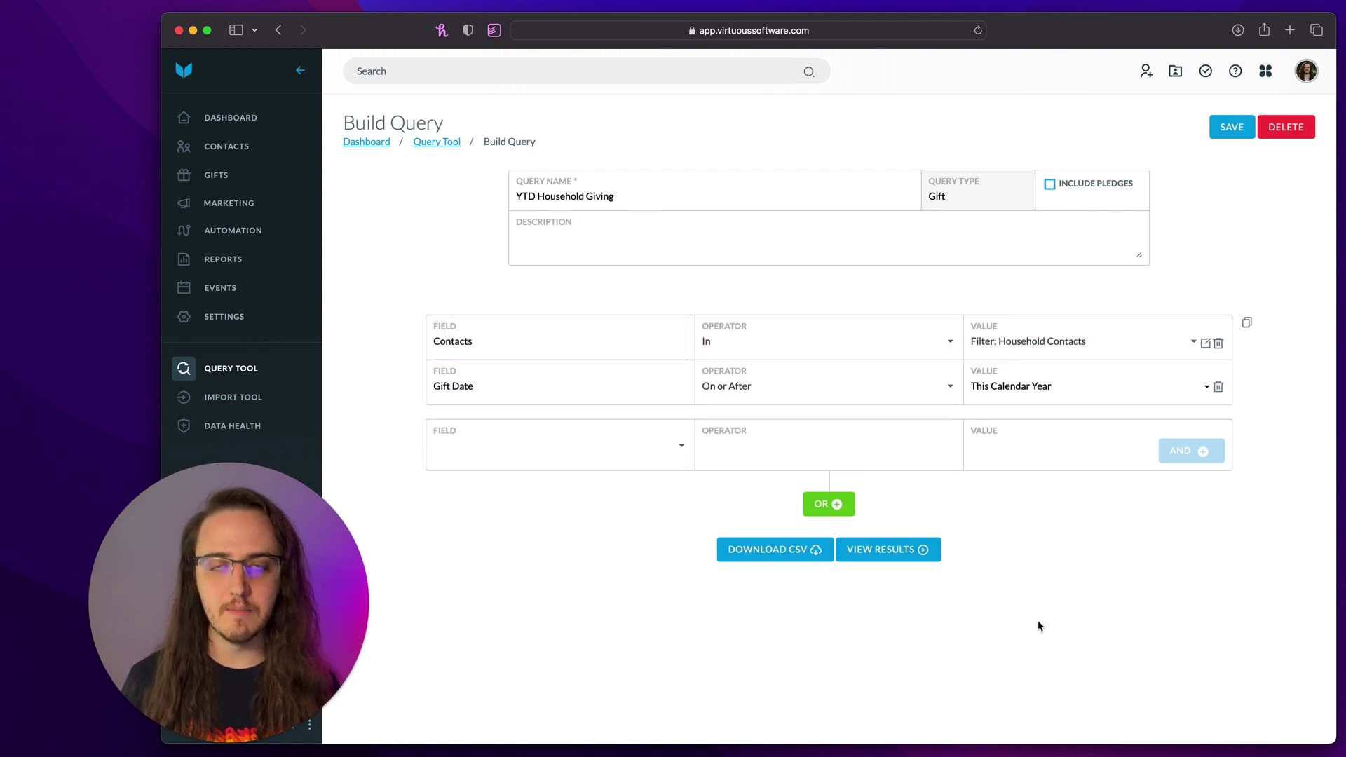
- View the results and check the TOTAL row: 922 gifts totalling $284,023.99
click(891, 554)
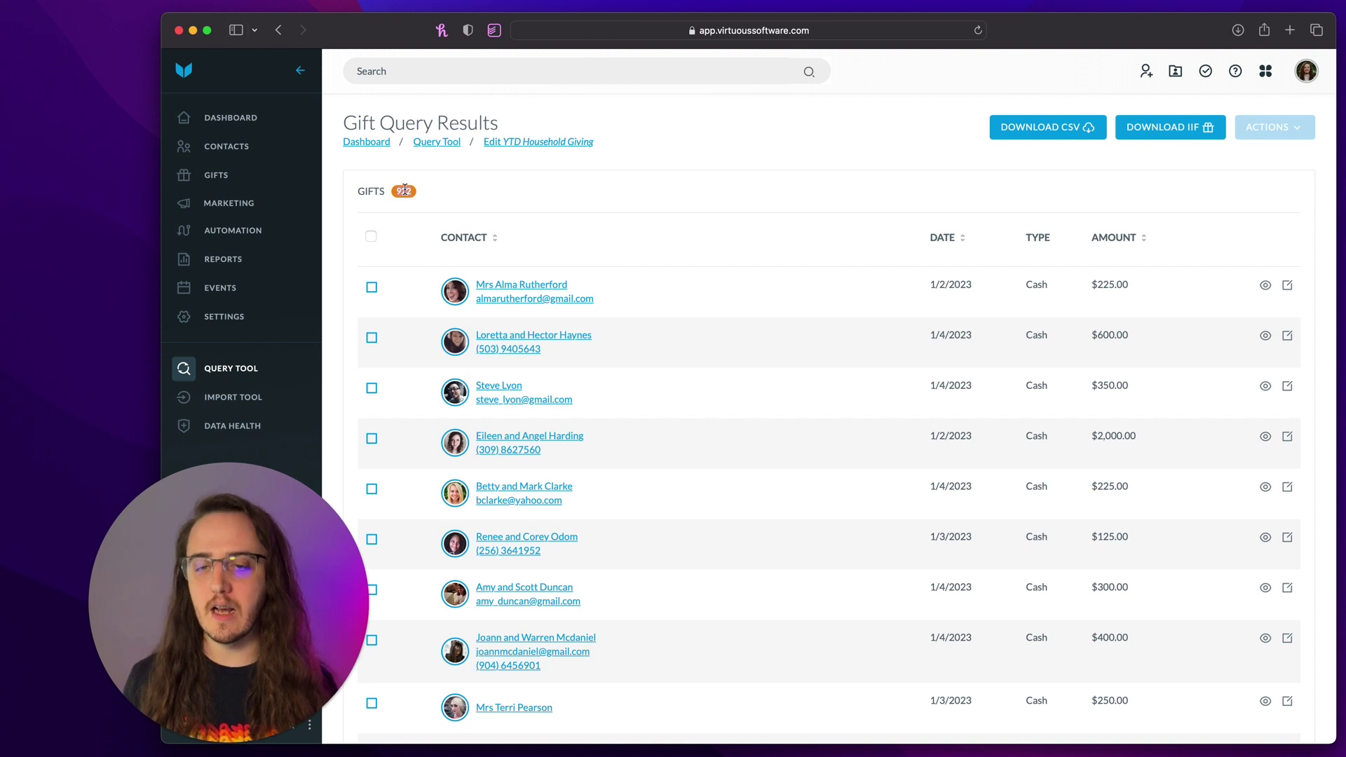
scroll(938, 372, down, 5)
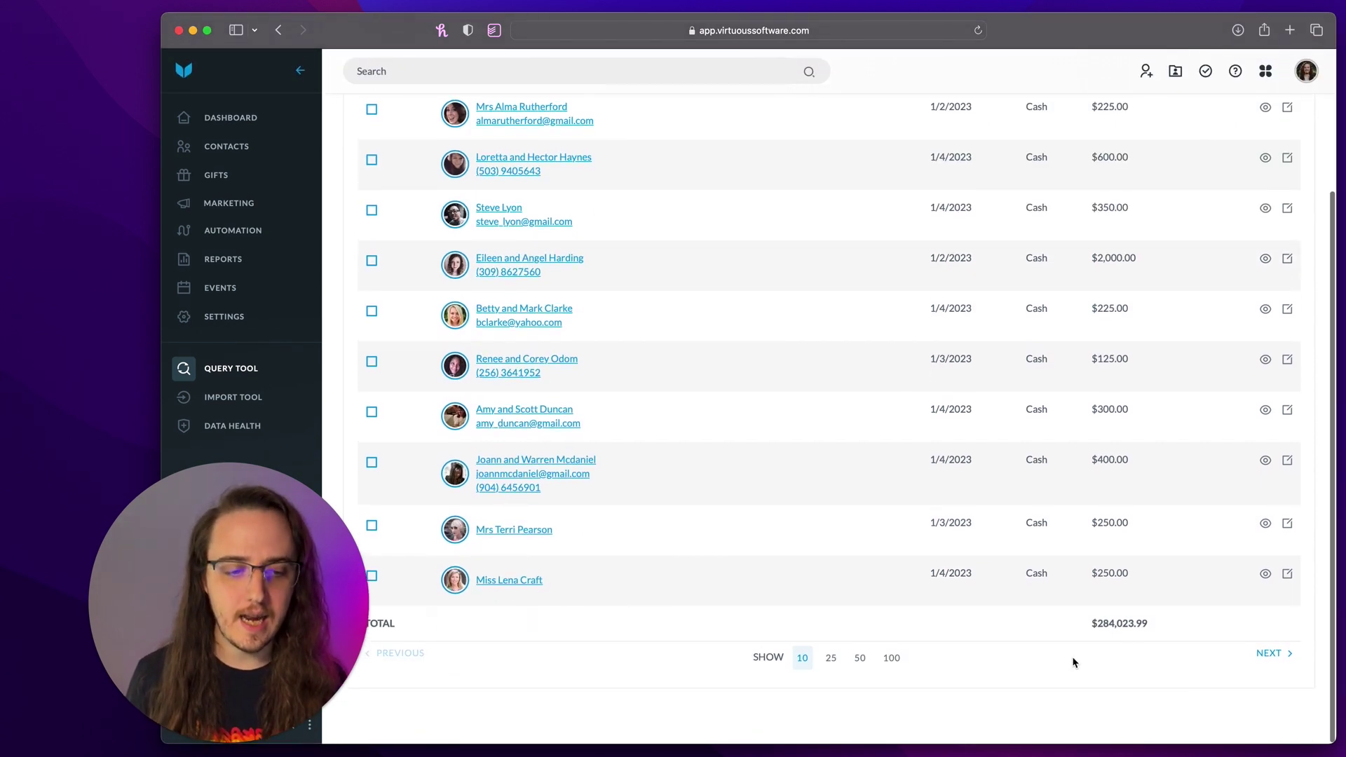
drag(1077, 638, 1274, 618)
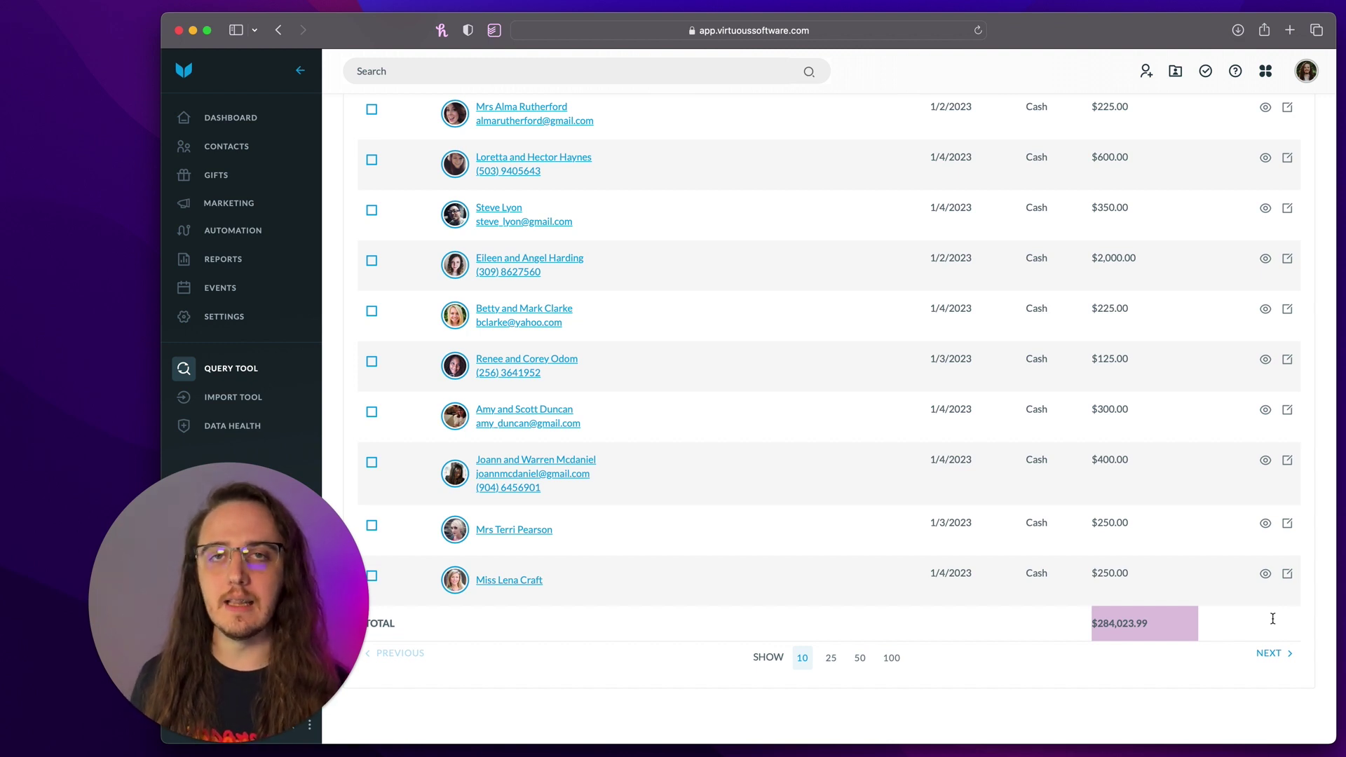
scroll(932, 550, up, 5)
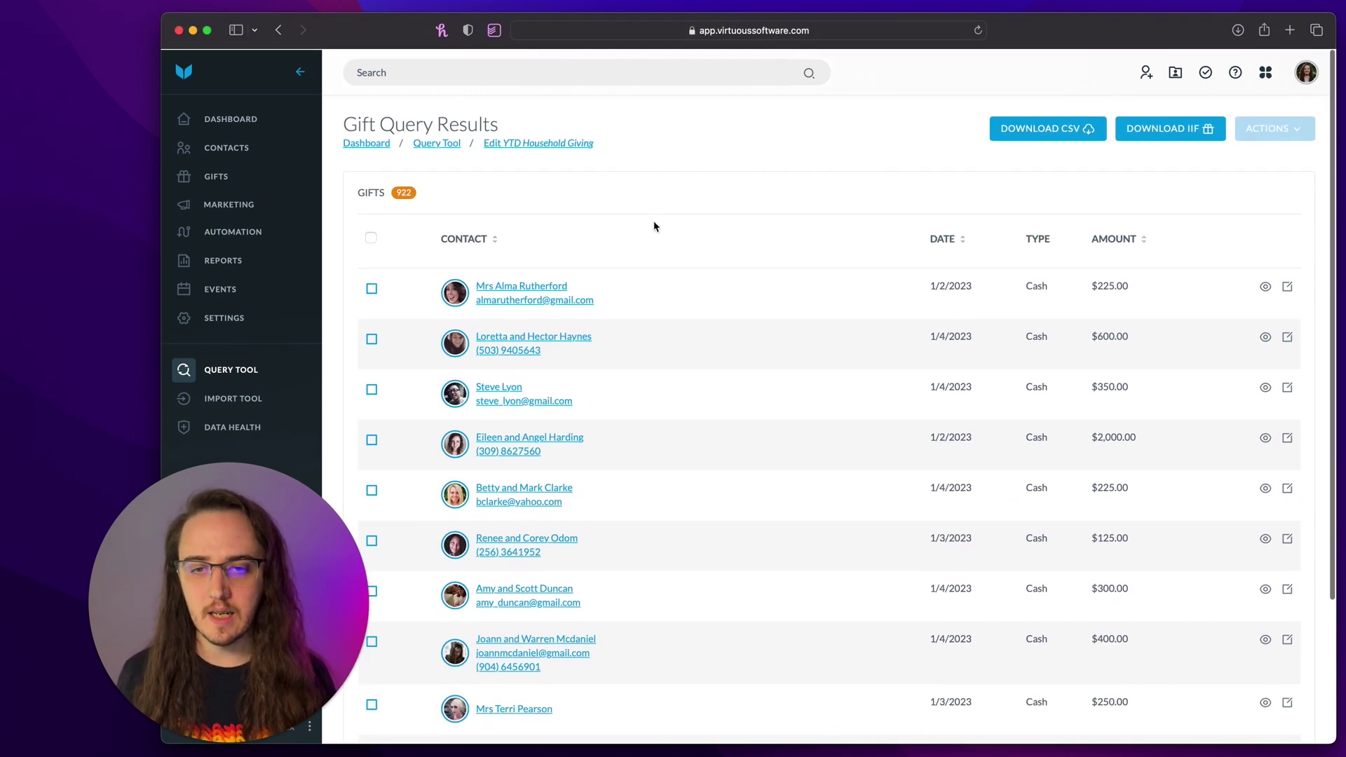
- Reopen the YTD Household Giving Build Query page from the Edit breadcrumb
click(572, 144)
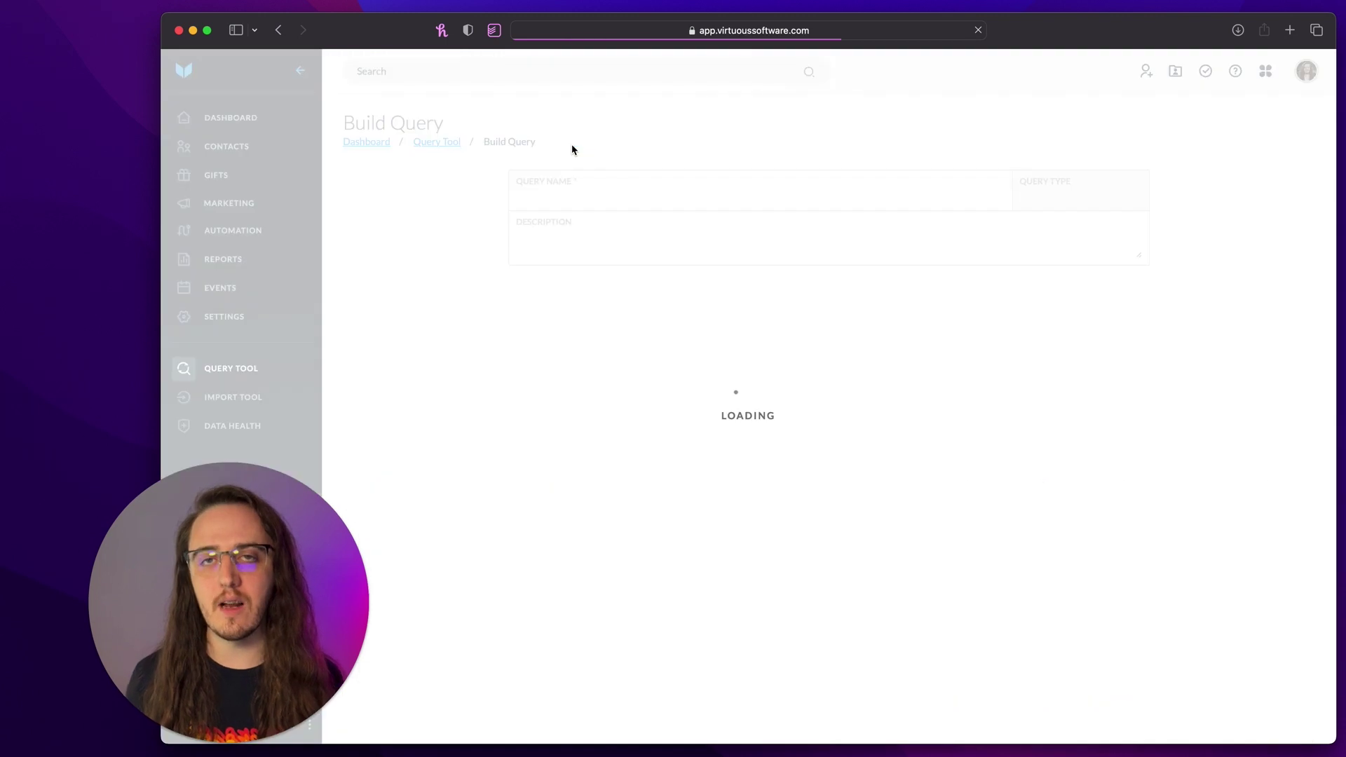